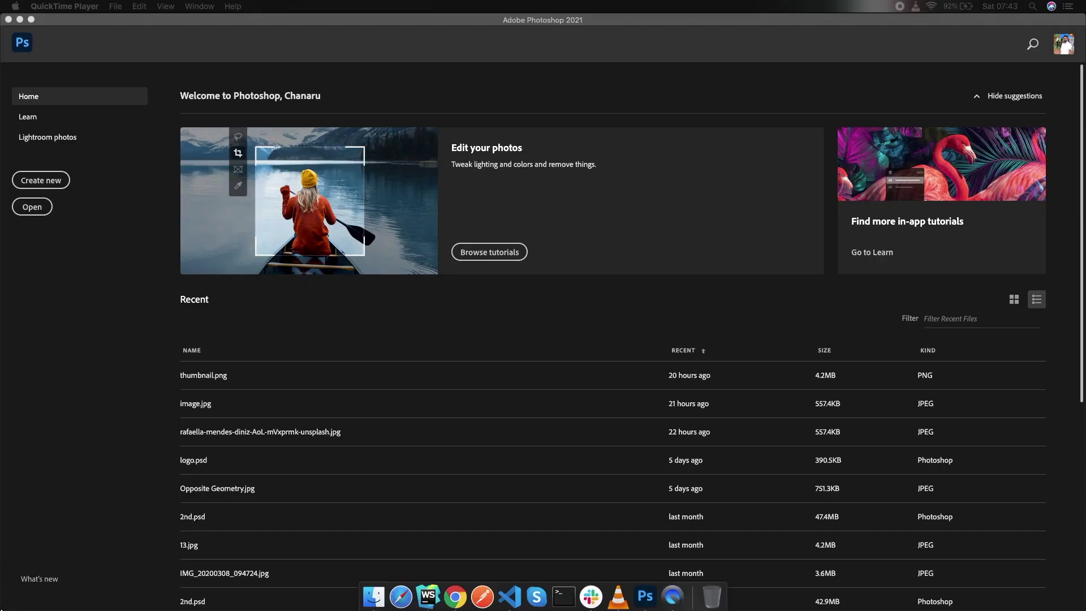
Bring Photoshop to the front from the Dock and open its File menu.
left_click(645, 593)
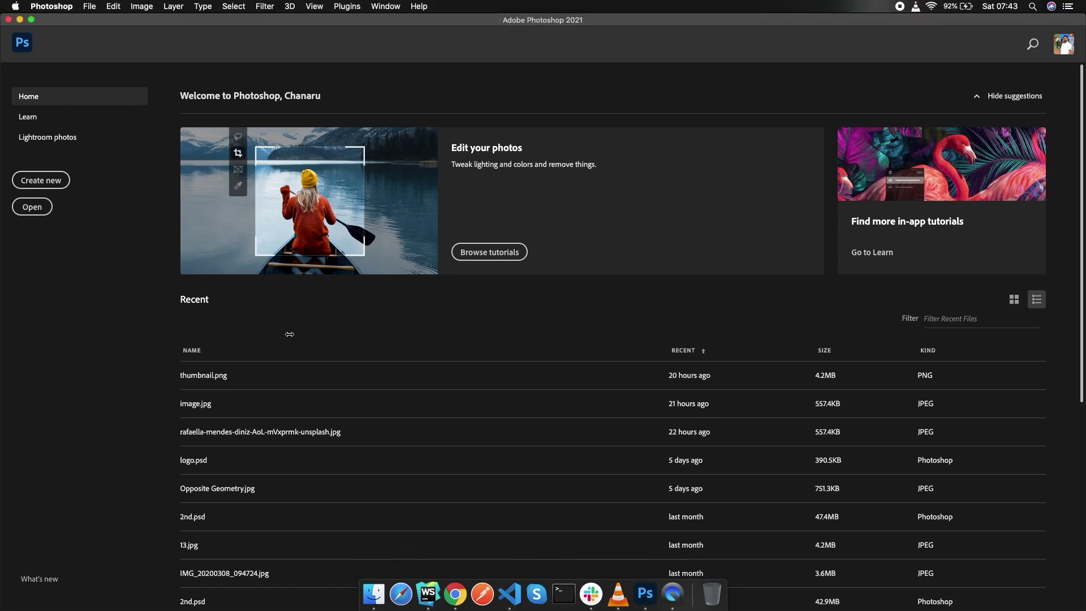
left_click(94, 10)
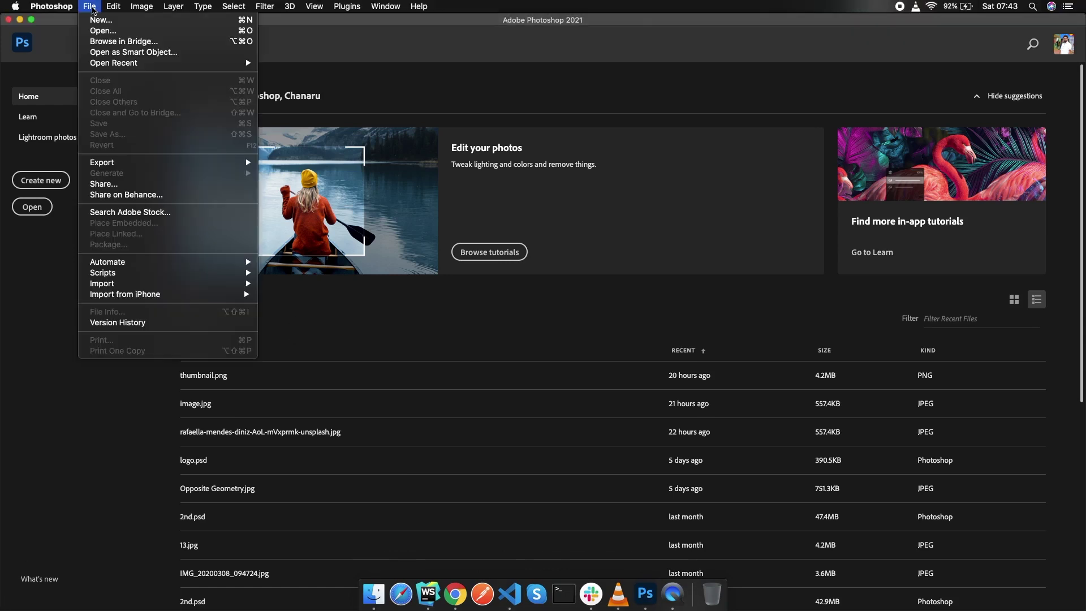
Create a 1920×1080 px, 144 ppi document and add an empty Layer 1.
left_click(104, 17)
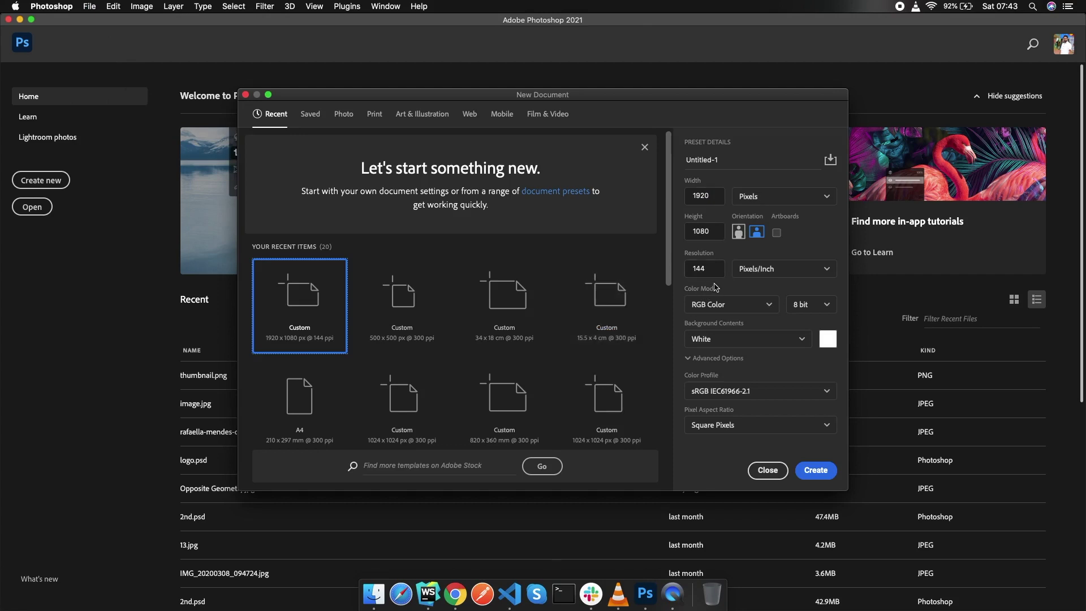
left_click(816, 470)
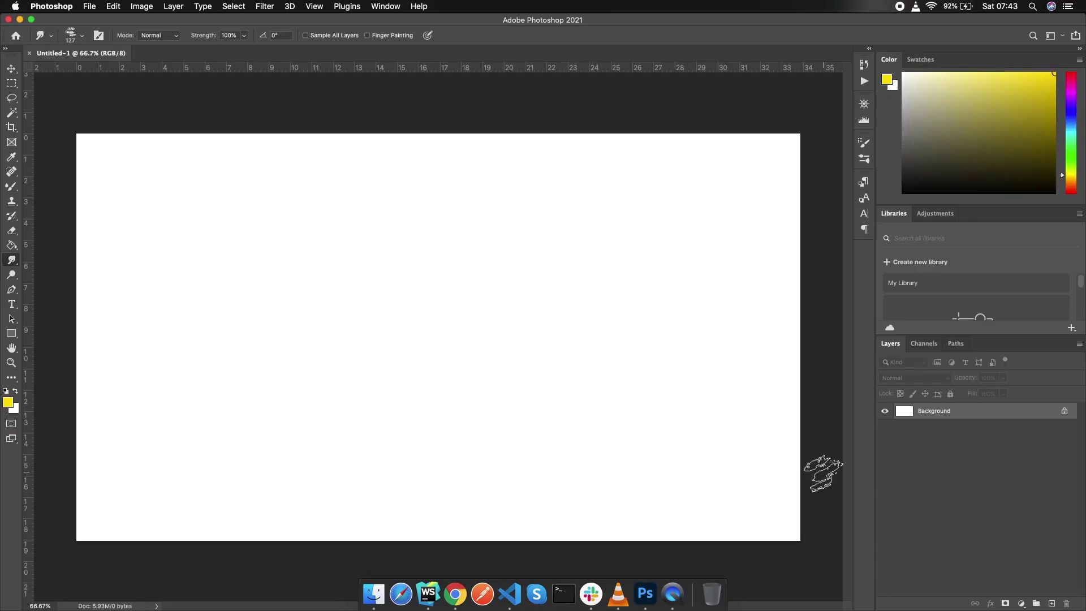
left_click(11, 97)
left_click(1052, 605)
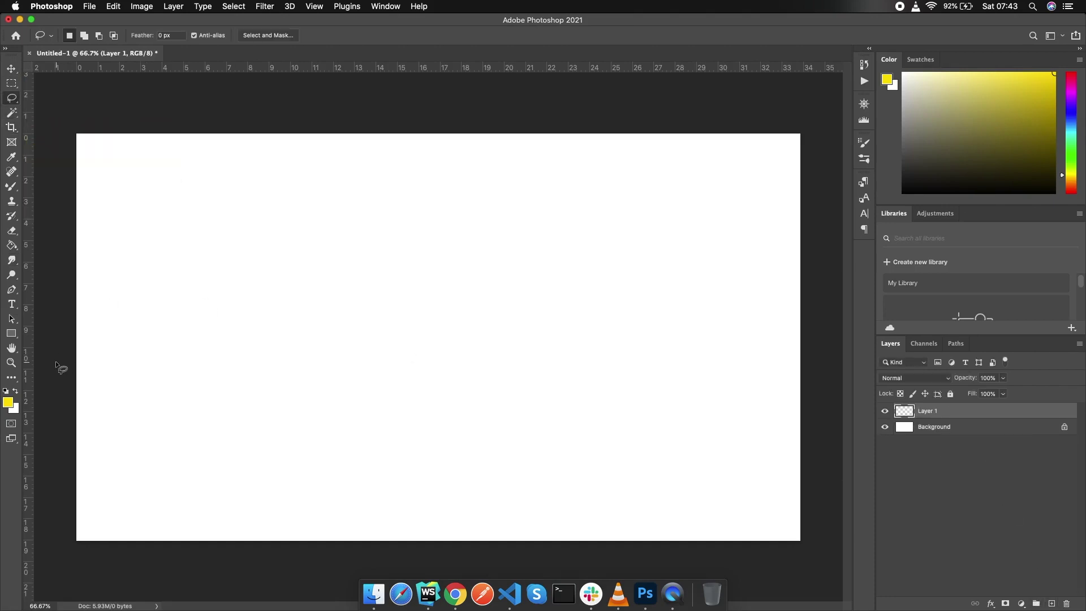
Lasso a wavy outline of low hills across the bottom of the canvas.
left_click_drag(60, 344, 78, 353)
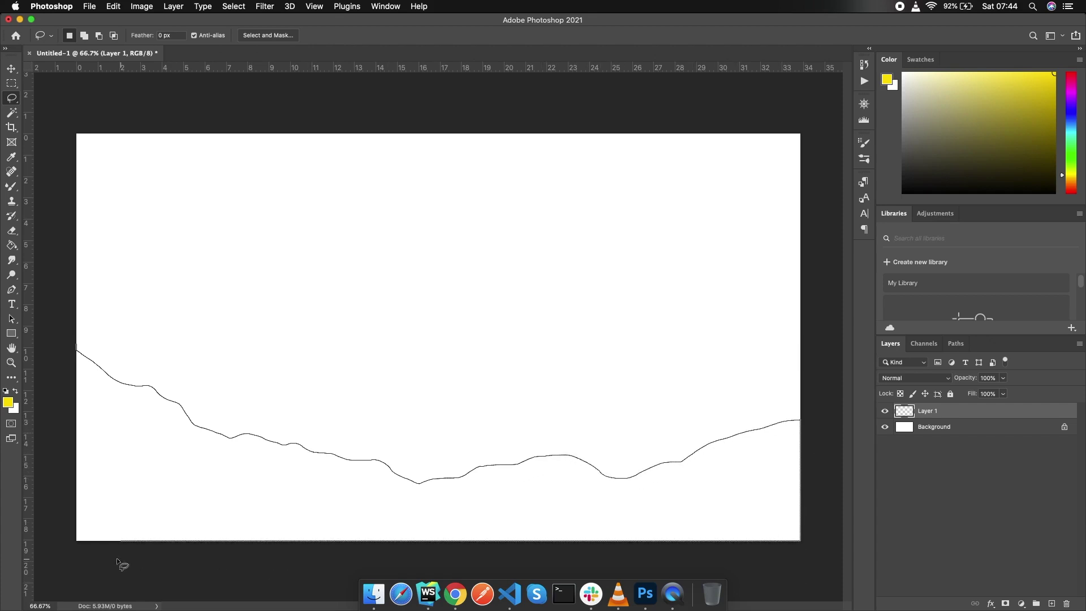
left_click_drag(69, 517, 83, 411)
mouse_move(82, 464)
left_mouse_down()
mouse_move(64, 382)
mouse_move(75, 351)
left_mouse_up()
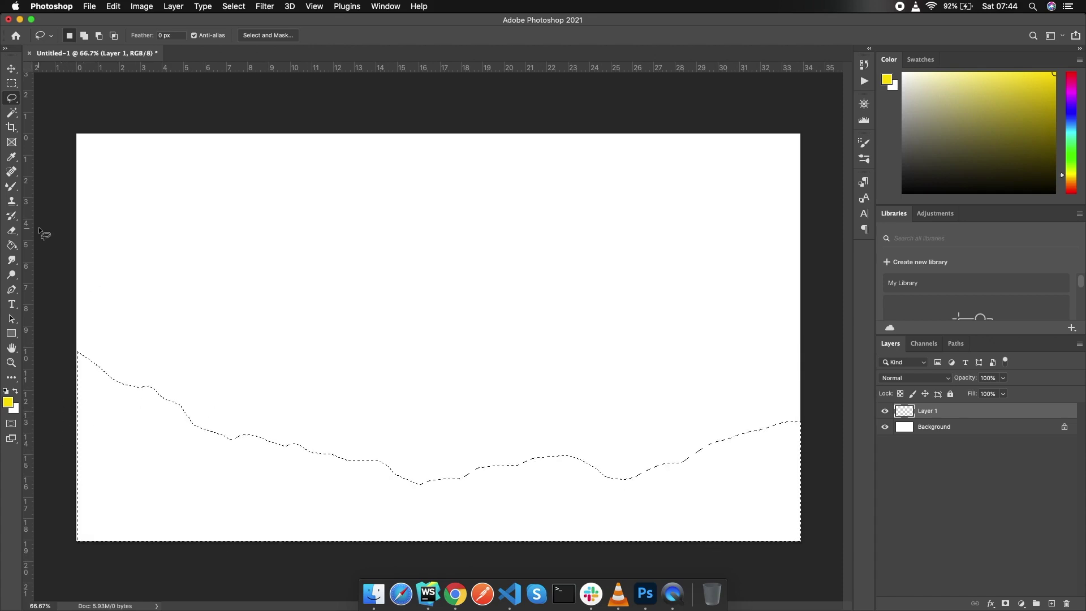
Fill the hills with dark teal, then add a new layer above Background.
left_click(11, 245)
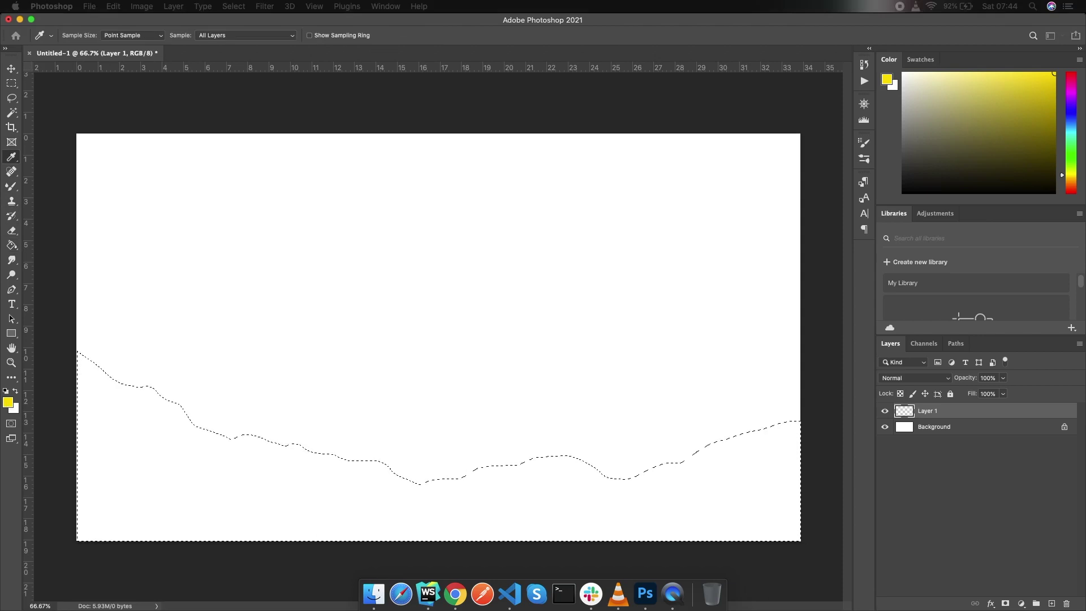
left_click(8, 402)
left_click(731, 193)
left_click_drag(731, 195, 709, 262)
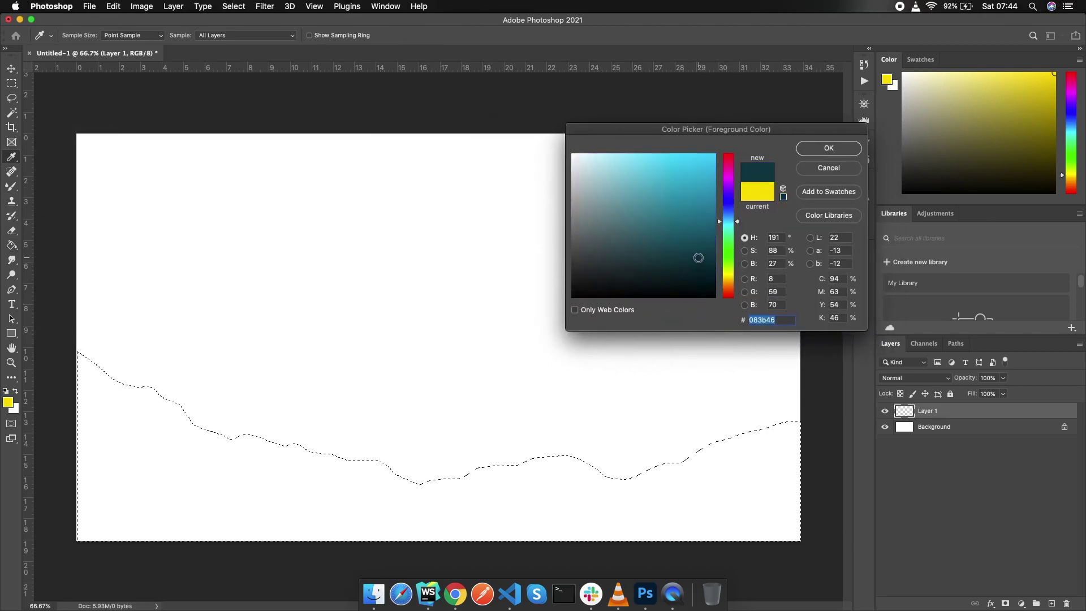
left_click(829, 148)
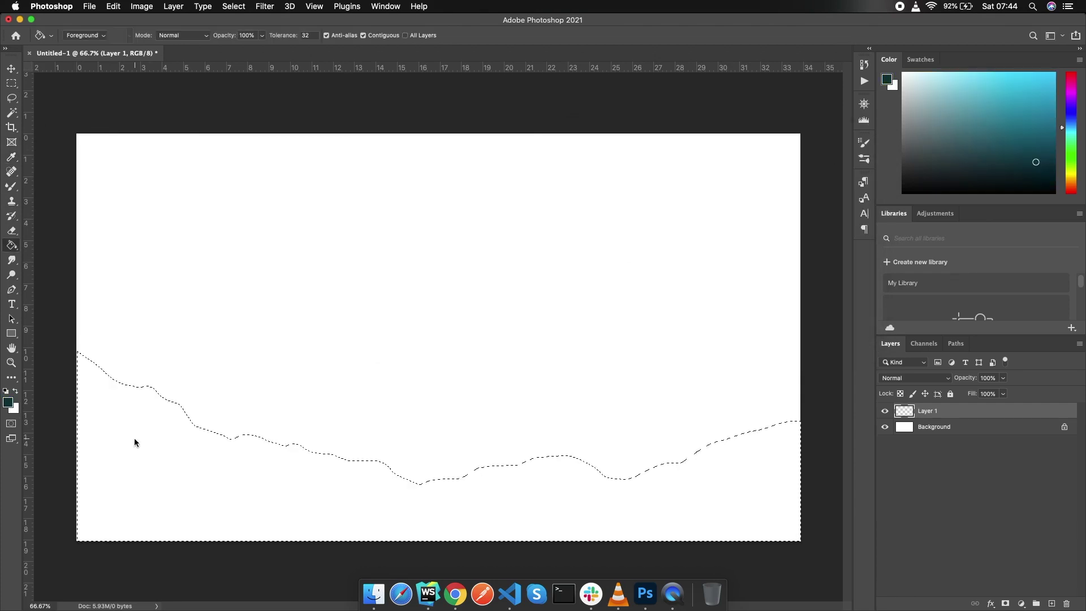
left_click(136, 444)
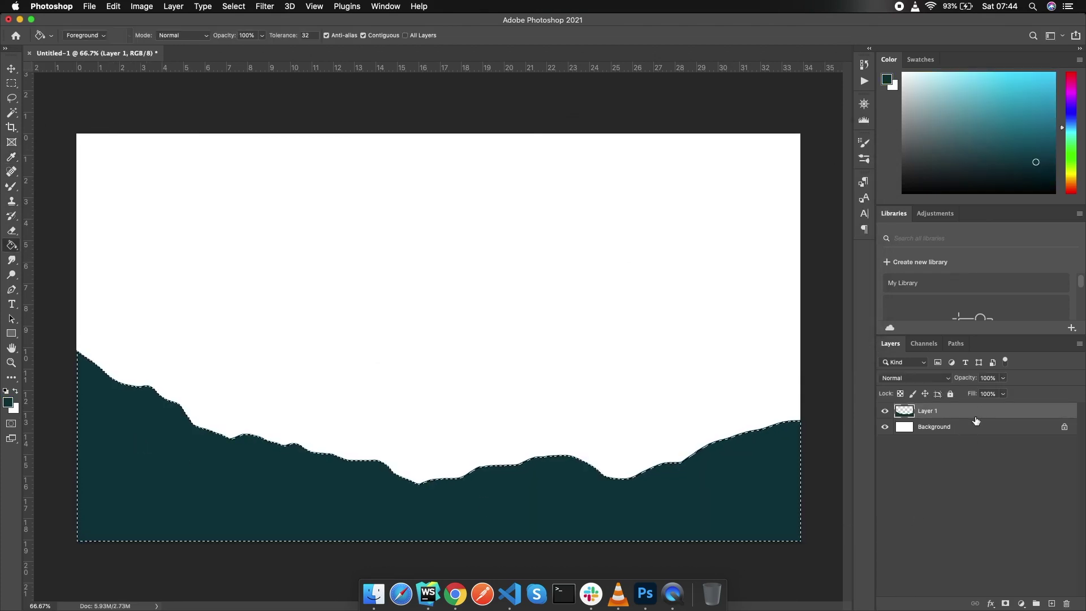
left_click(976, 427)
left_click(1052, 604)
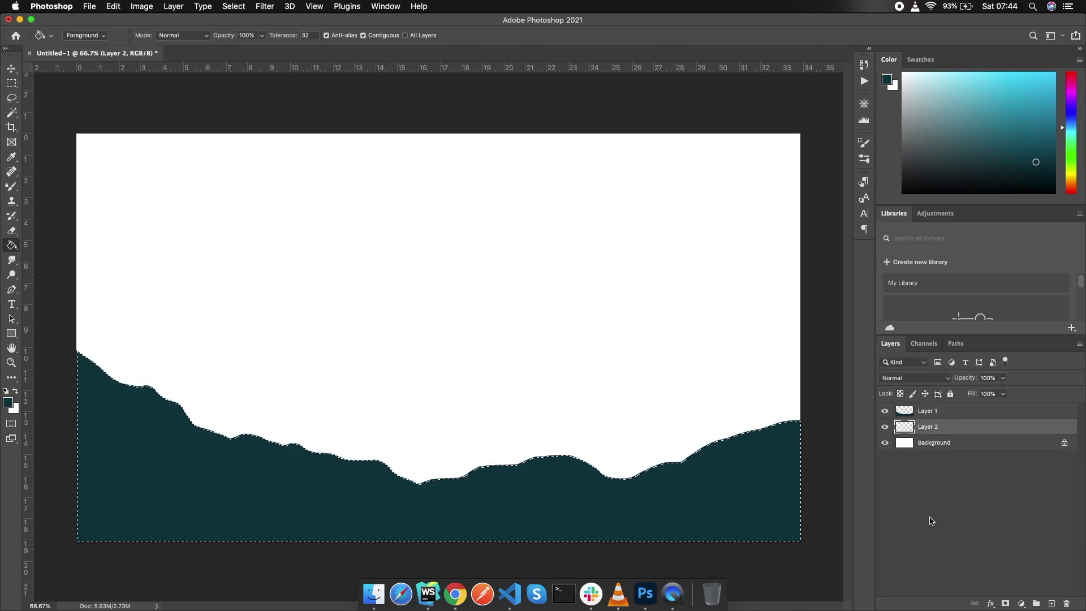
Deselect the hills and lasso a taller mountain range on Layer 2.
left_click(11, 98)
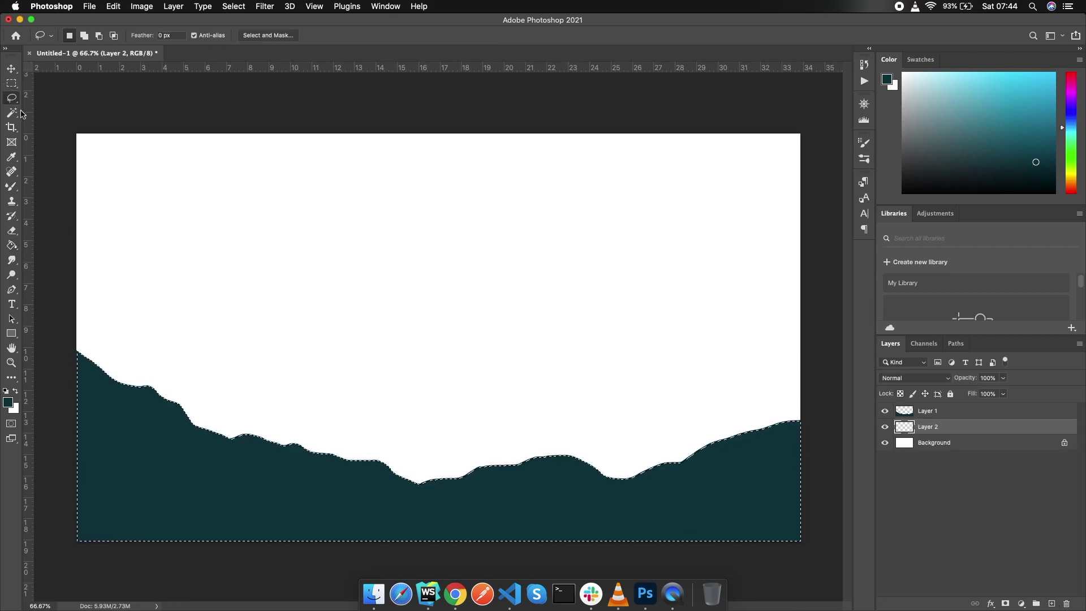
left_click(262, 99)
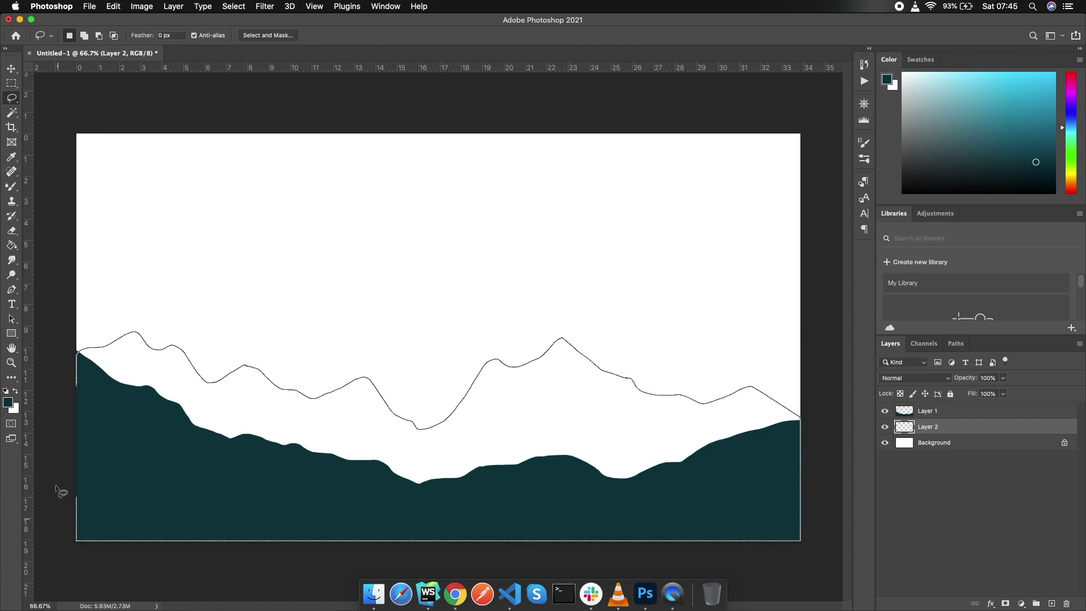
left_click_drag(57, 375, 57, 375)
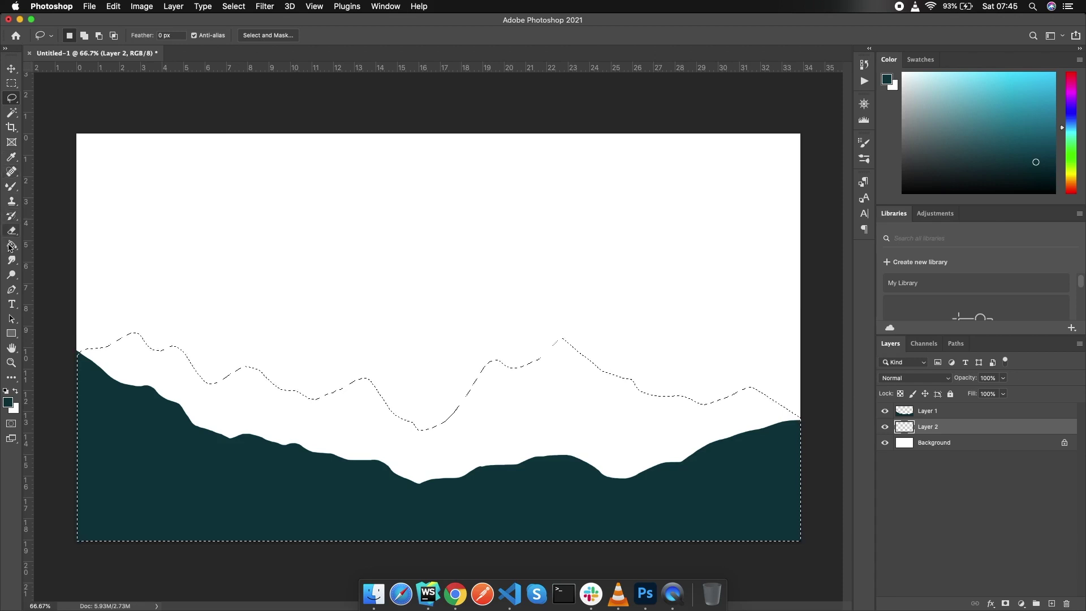
Fill the range with a slightly lighter teal and add Layer 3 above Background.
key("g")
left_click(8, 403)
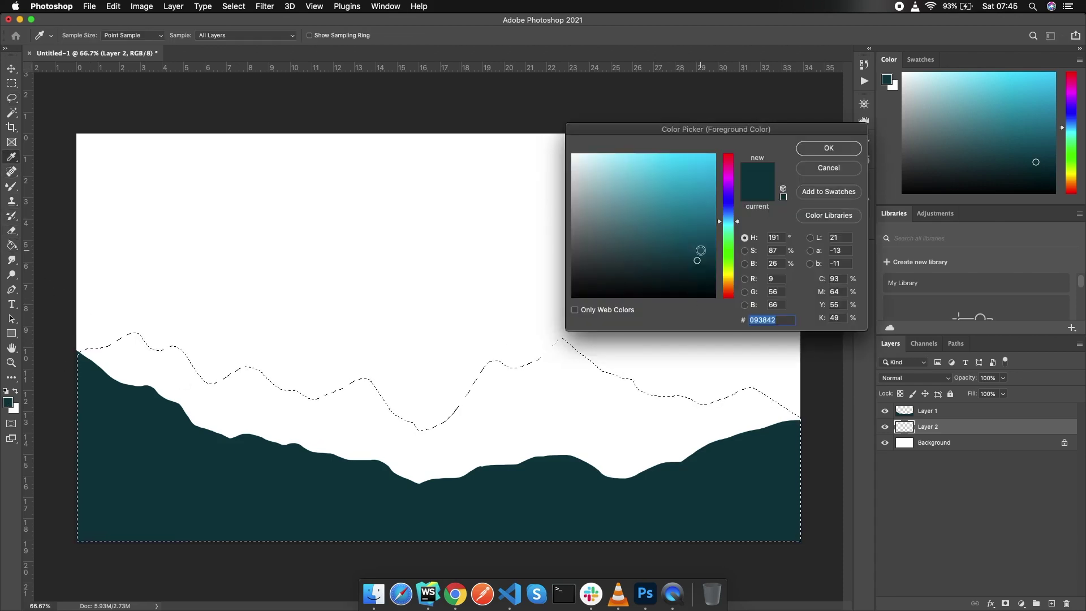
left_click_drag(700, 252, 700, 245)
left_click(829, 148)
left_click(512, 419)
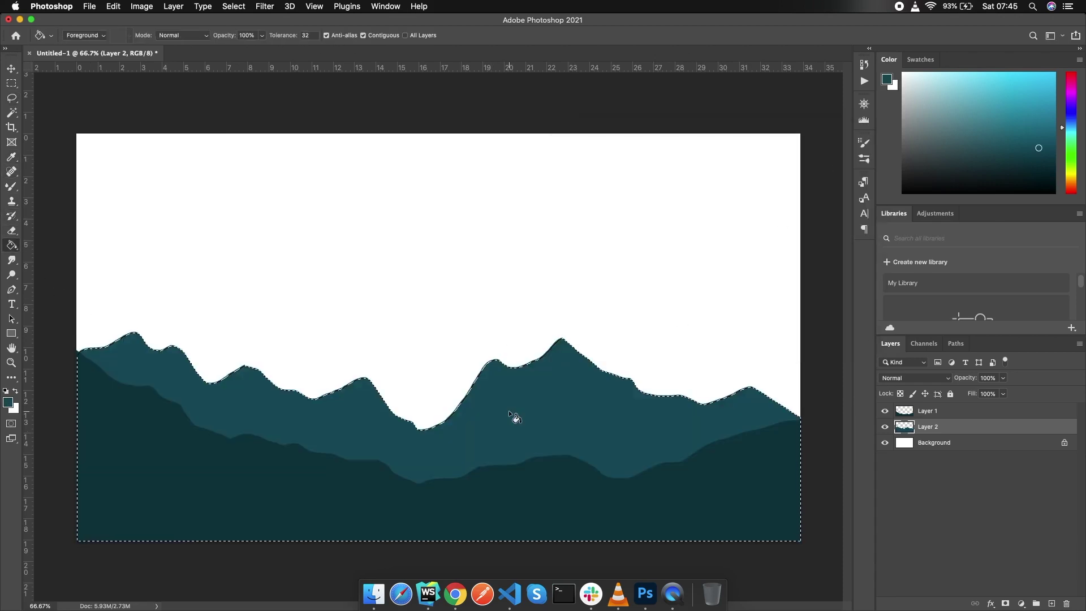
left_click(977, 444)
left_click(1051, 604)
left_click(11, 98)
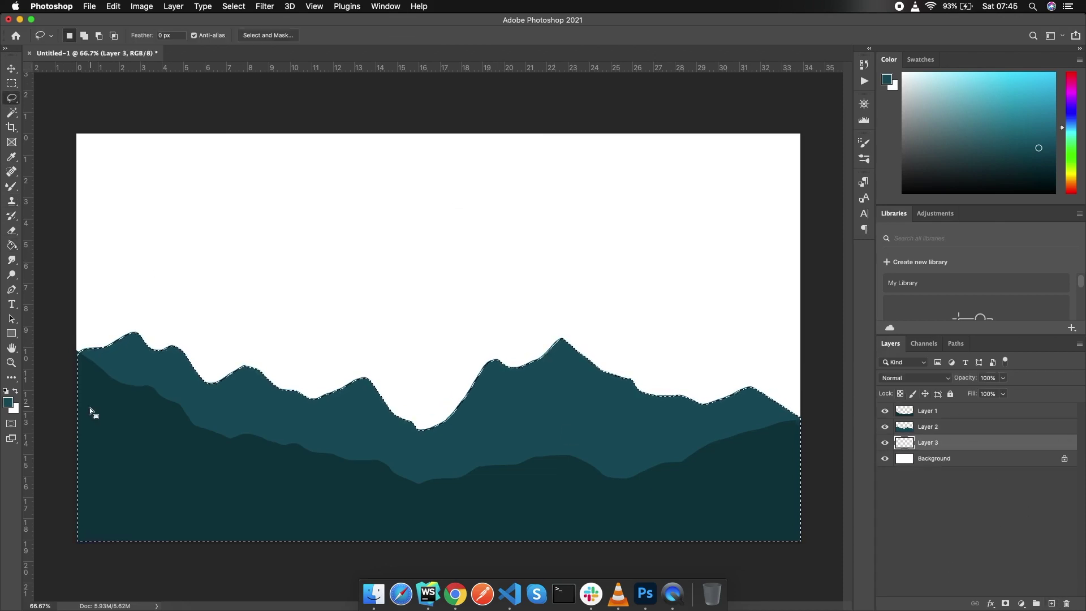
Lasso a third ridge behind the existing mountains on Layer 3.
left_click_drag(62, 406, 115, 377)
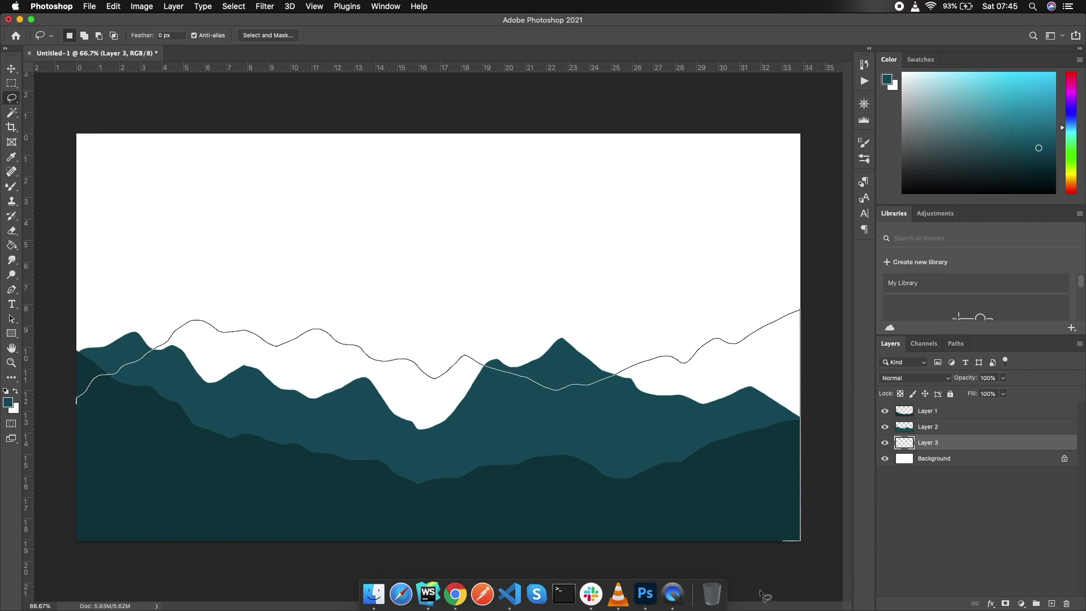
left_click_drag(59, 407, 61, 408)
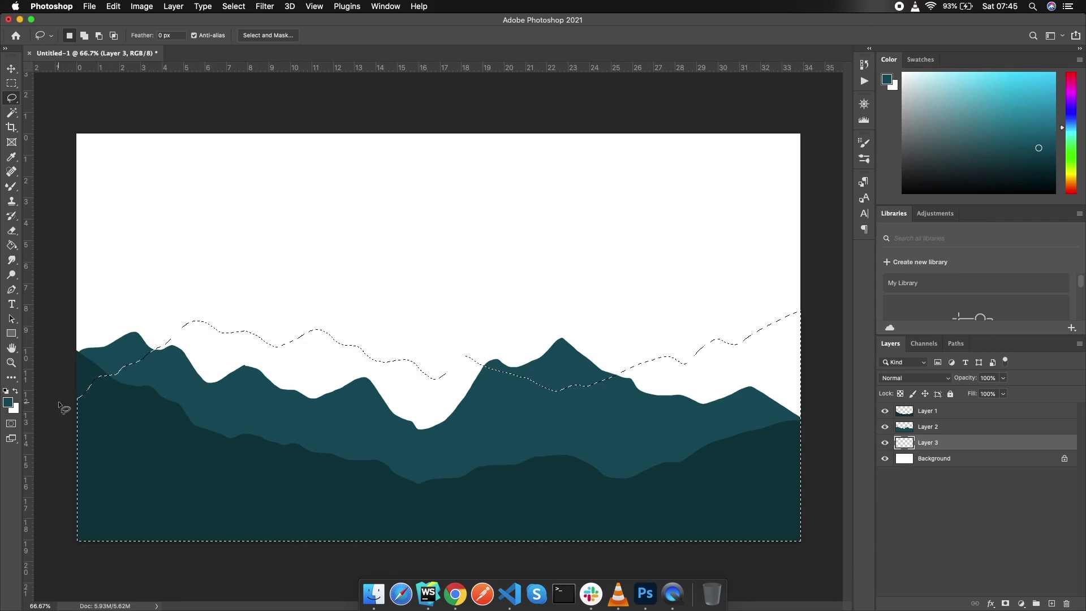
key("g")
Fill the third ridge with lighter teal and add Layer 4 above Background.
left_click(8, 402)
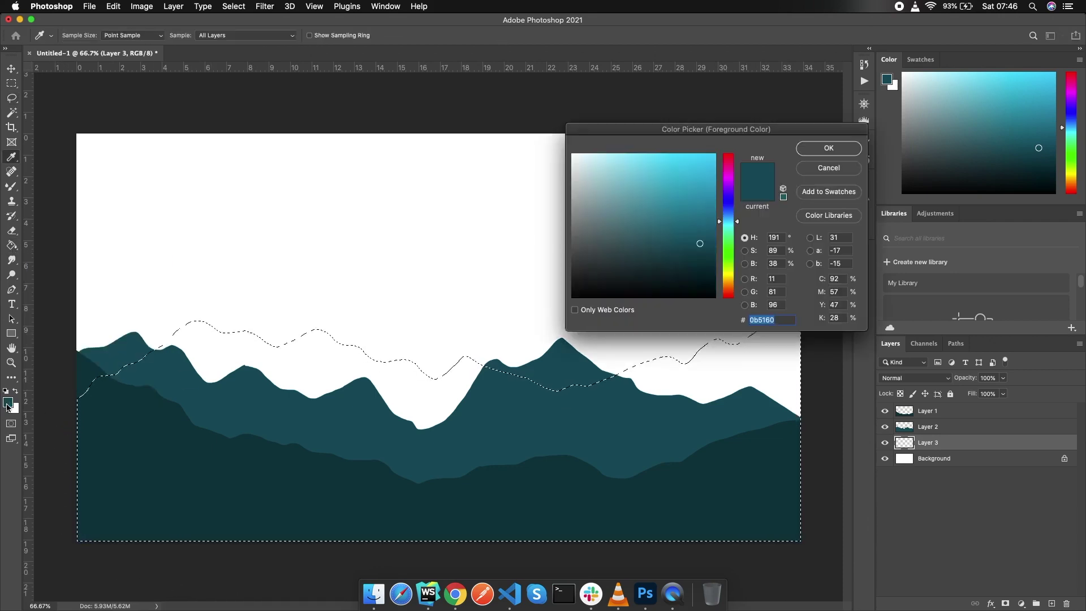
left_click(829, 147)
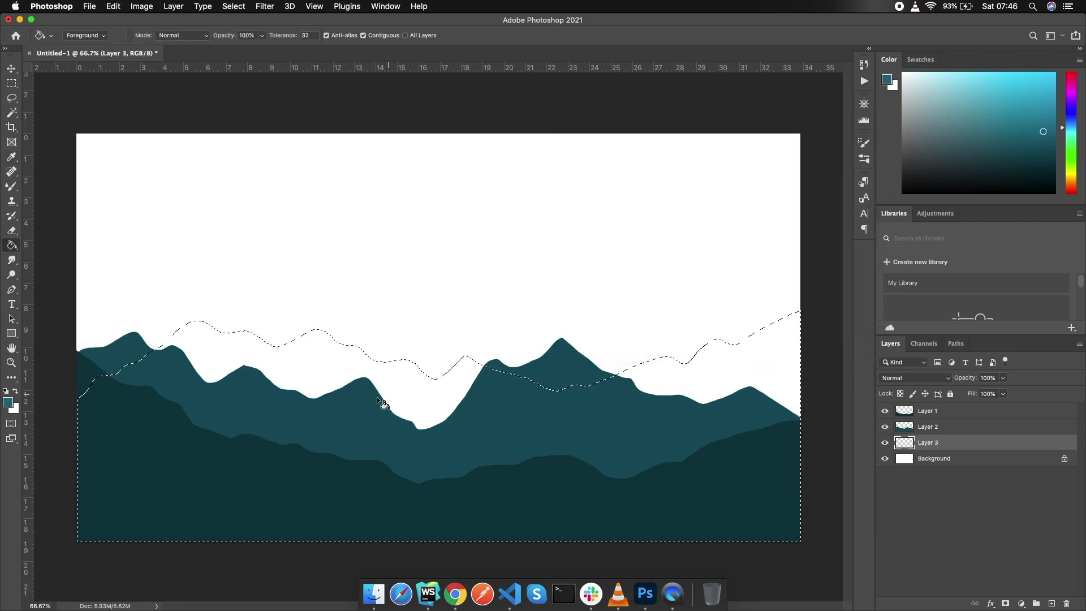
left_click(395, 386)
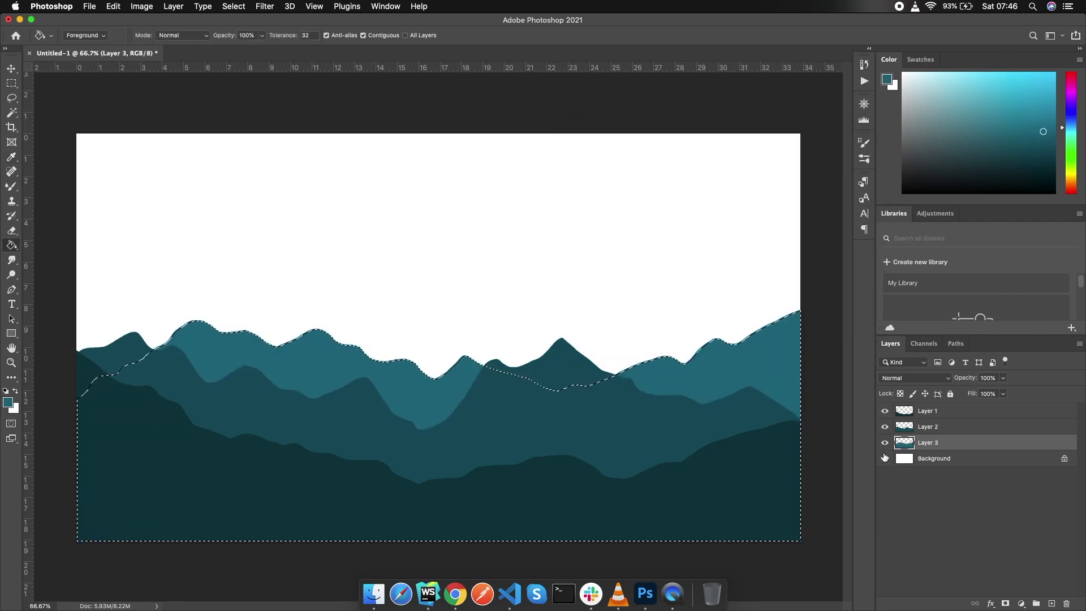
left_click(951, 459)
left_click(1052, 604)
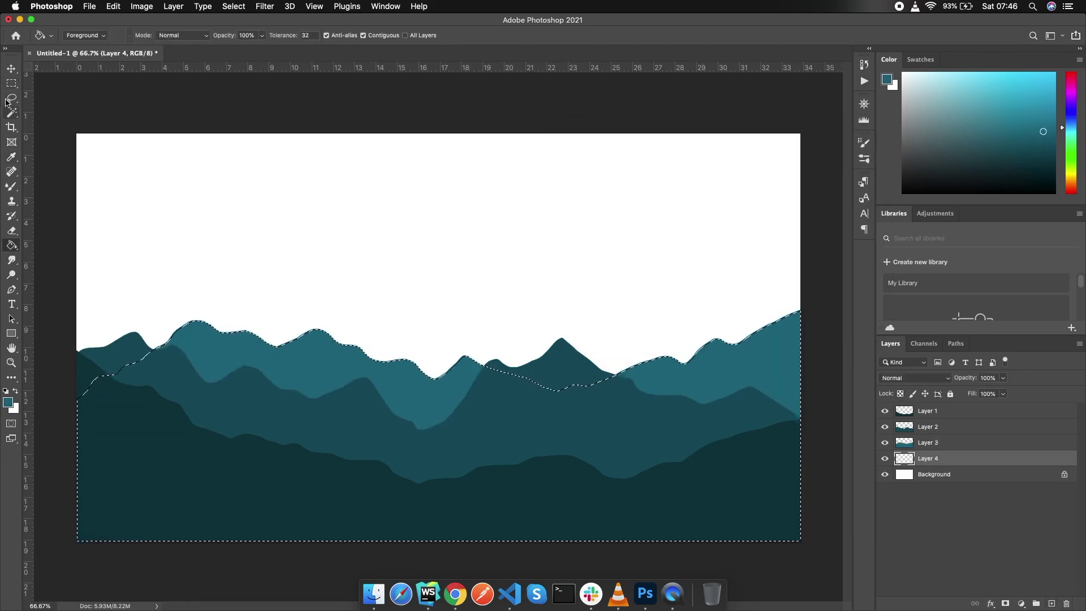
Lasso the farthest mountain range on Layer 4.
key("l")
left_click_drag(67, 265, 82, 268)
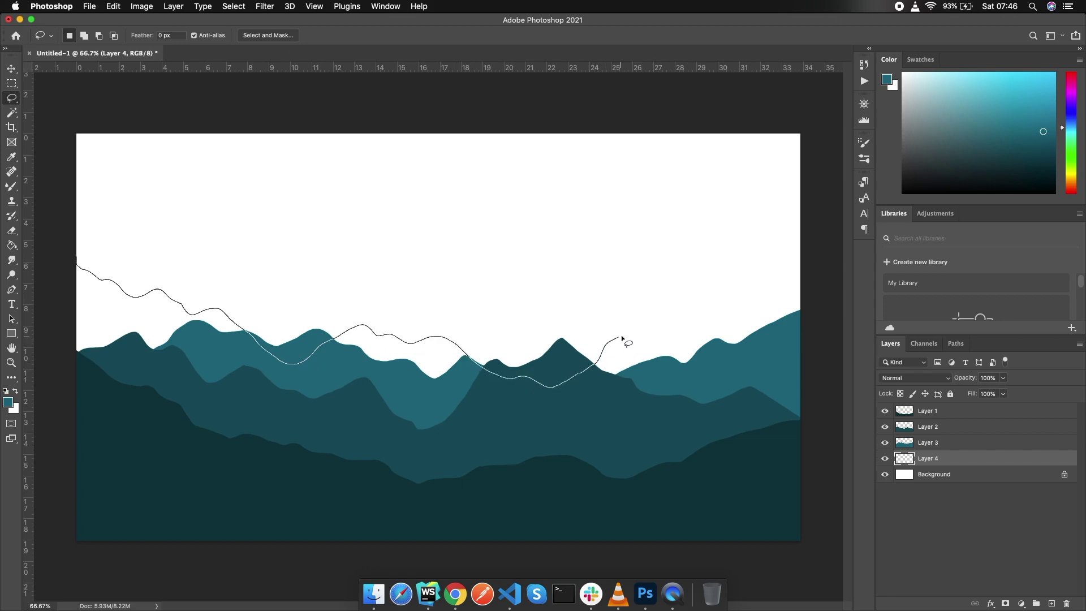
left_click_drag(792, 354, 541, 527)
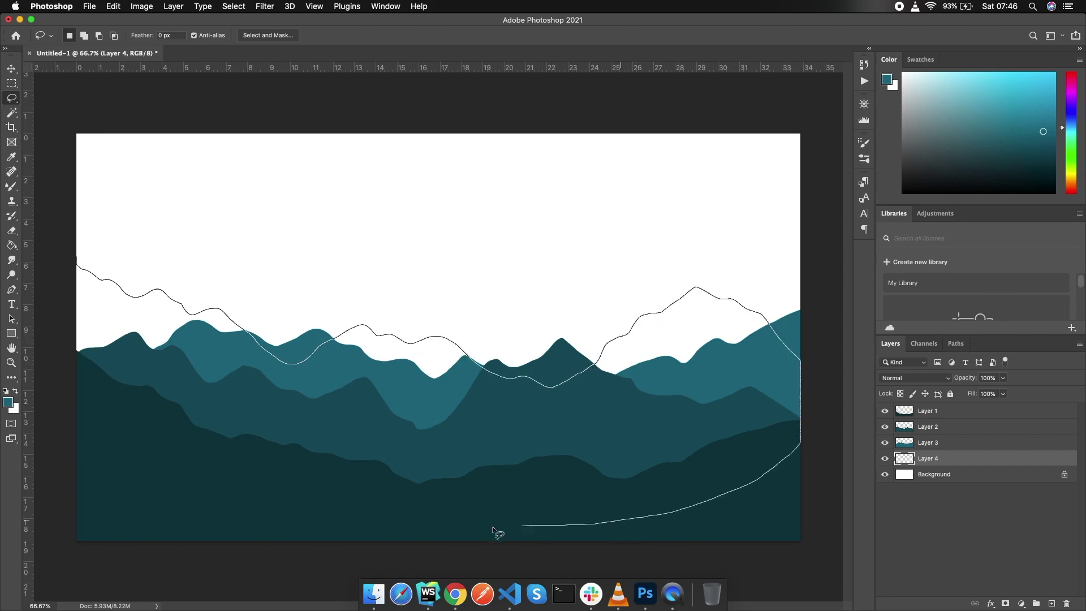
left_click_drag(56, 286, 56, 260)
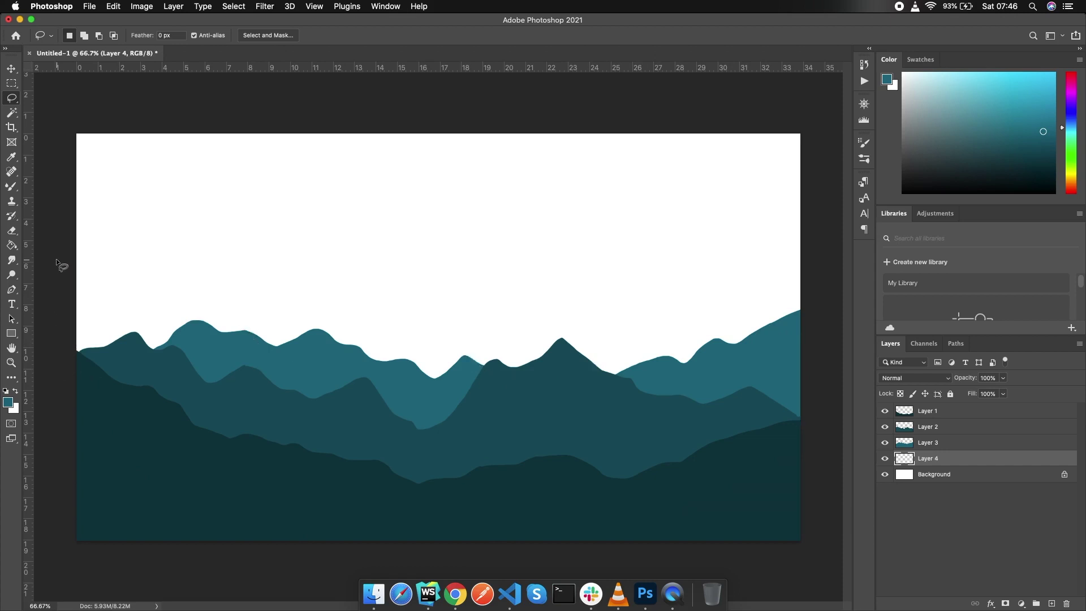
Fill the range with brighter teal and add a new layer below Layer 4.
left_click(8, 402)
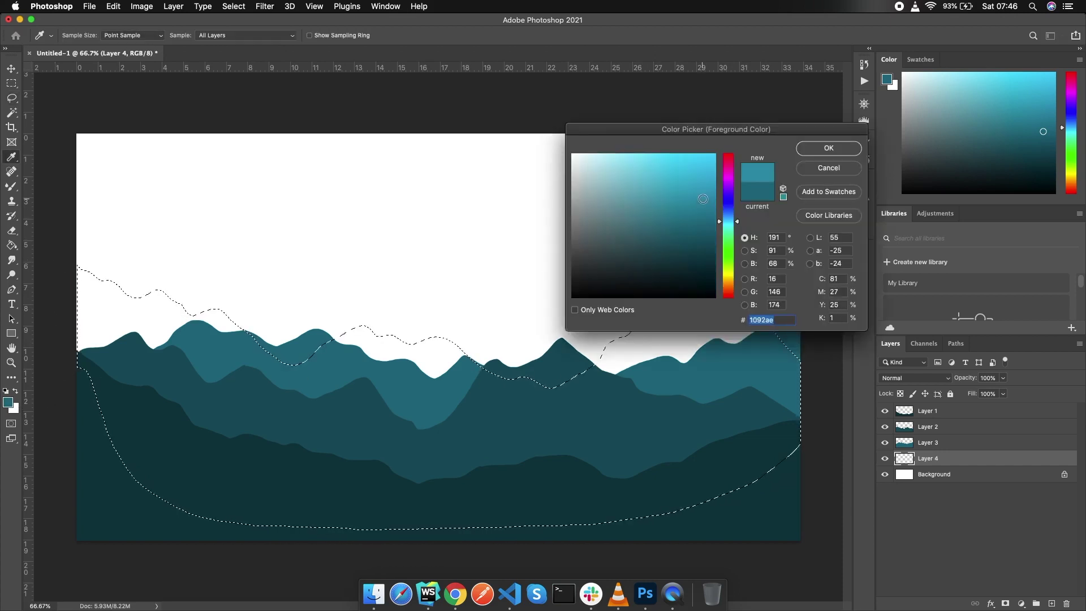
key("Return")
left_click(12, 248)
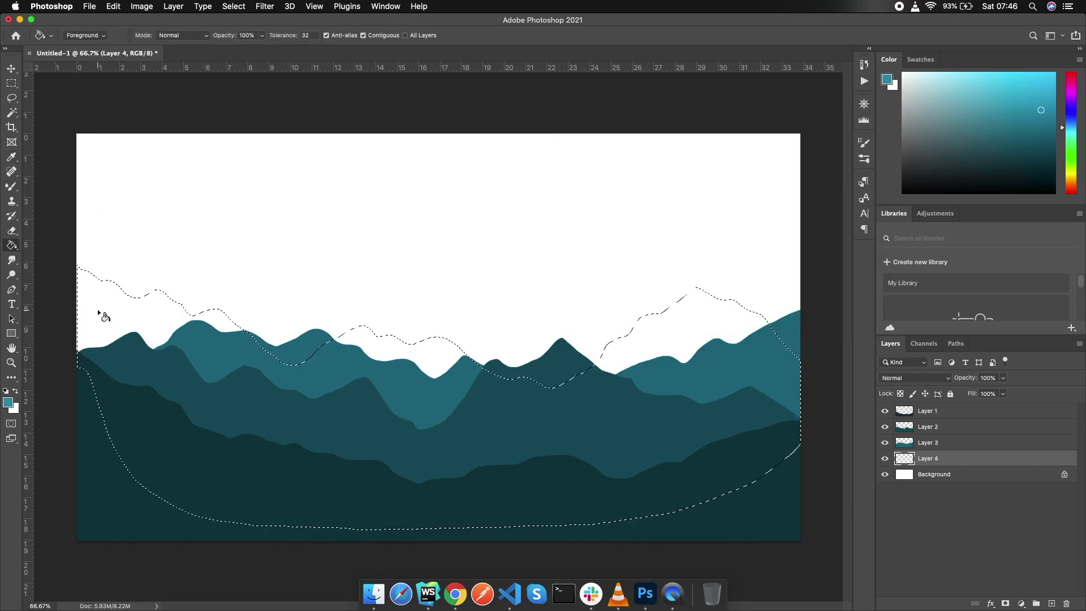
left_click(102, 312)
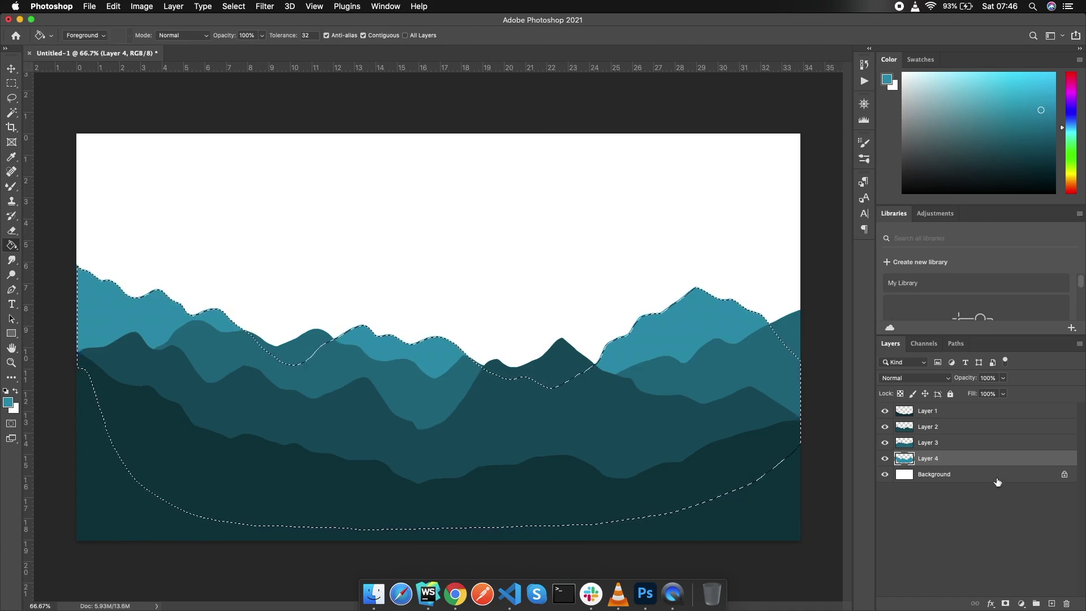
key("ctrl+shift+alt+n")
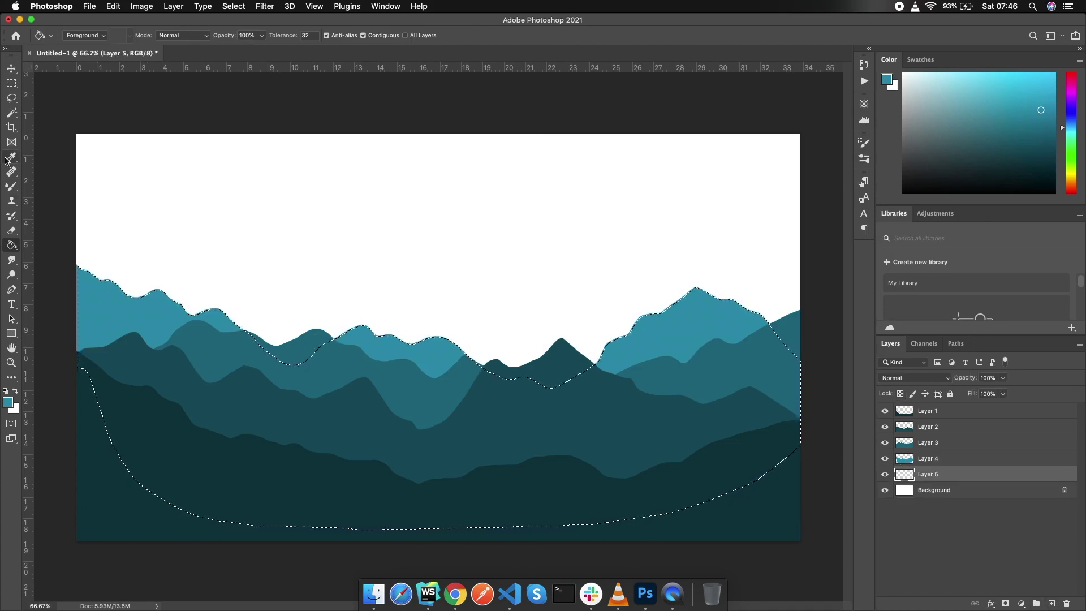
Clear the old selection and lasso tall twin peaks on Layer 5.
left_click(12, 98)
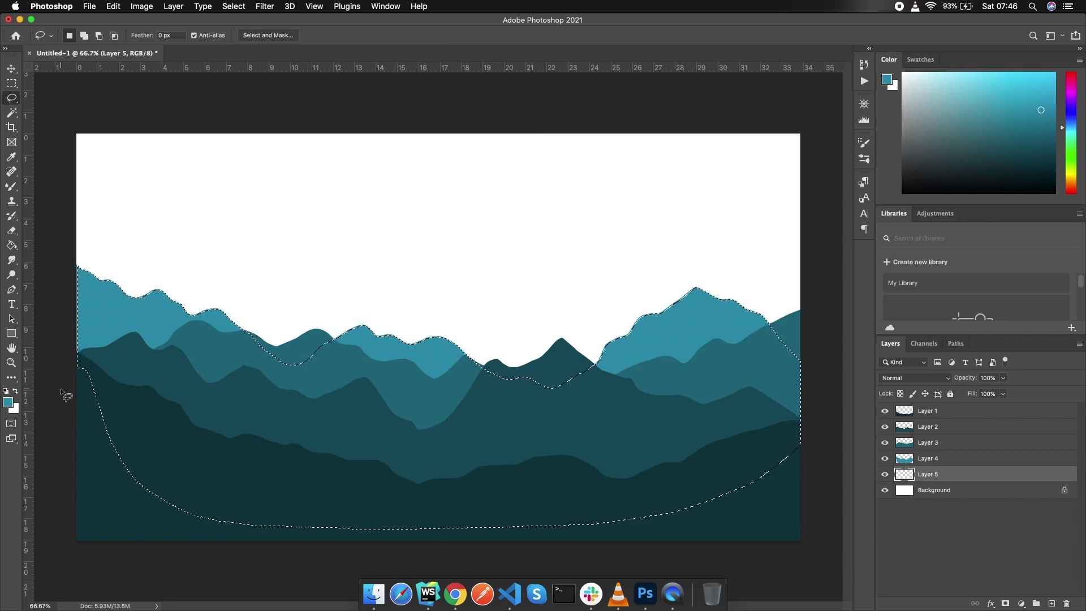
left_click(153, 363)
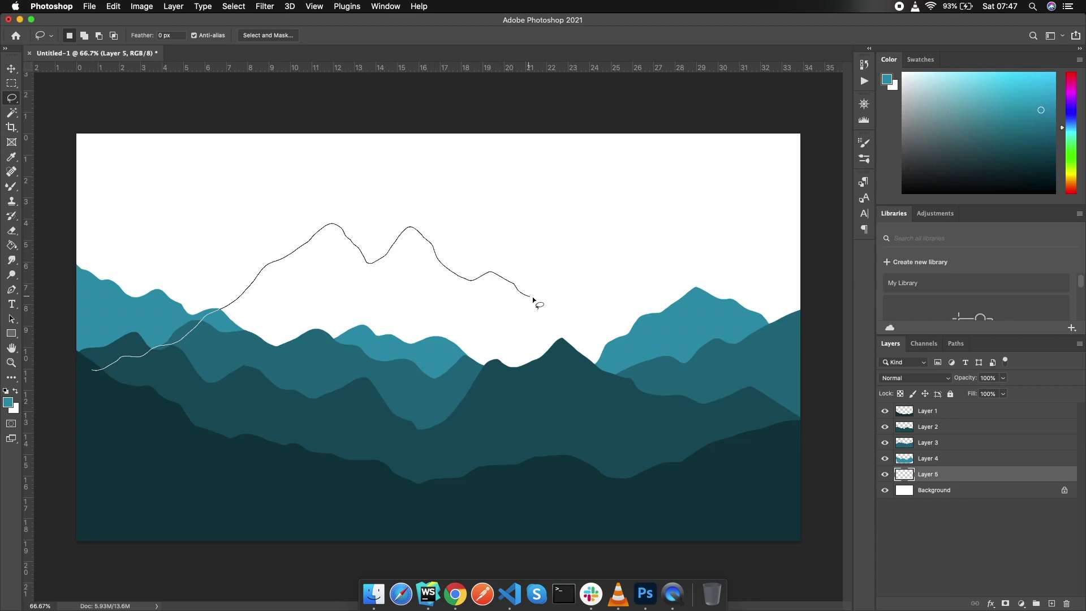
left_click_drag(610, 350, 95, 372)
Fill the peaks with a lighter teal, add Layer 6 above Background, and deselect.
left_click(7, 401)
left_click(875, 216)
left_click(817, 147)
left_click(11, 245)
left_click(357, 282)
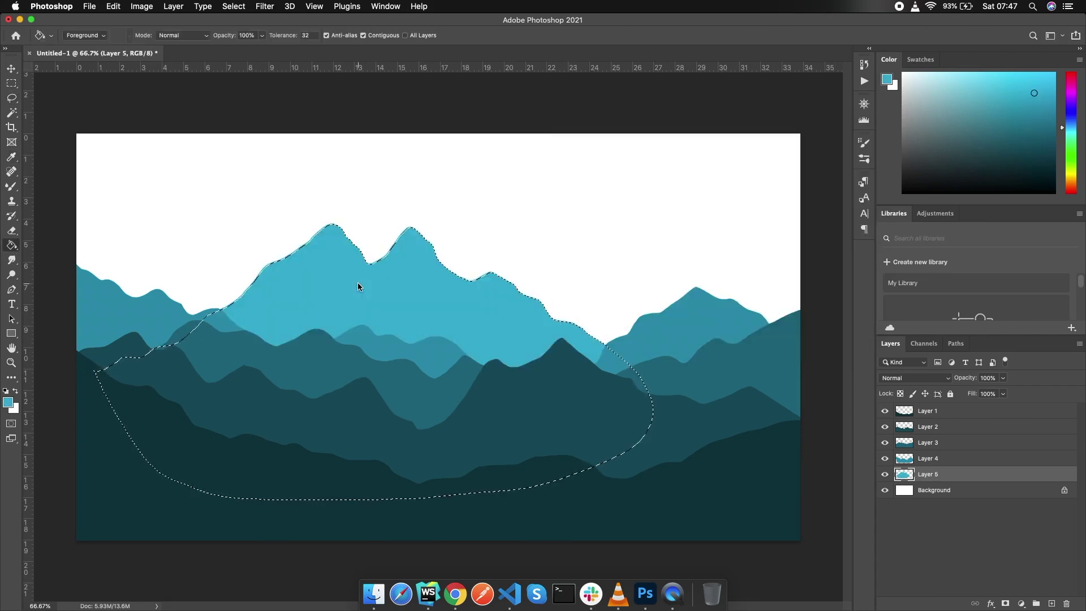
left_click(935, 490)
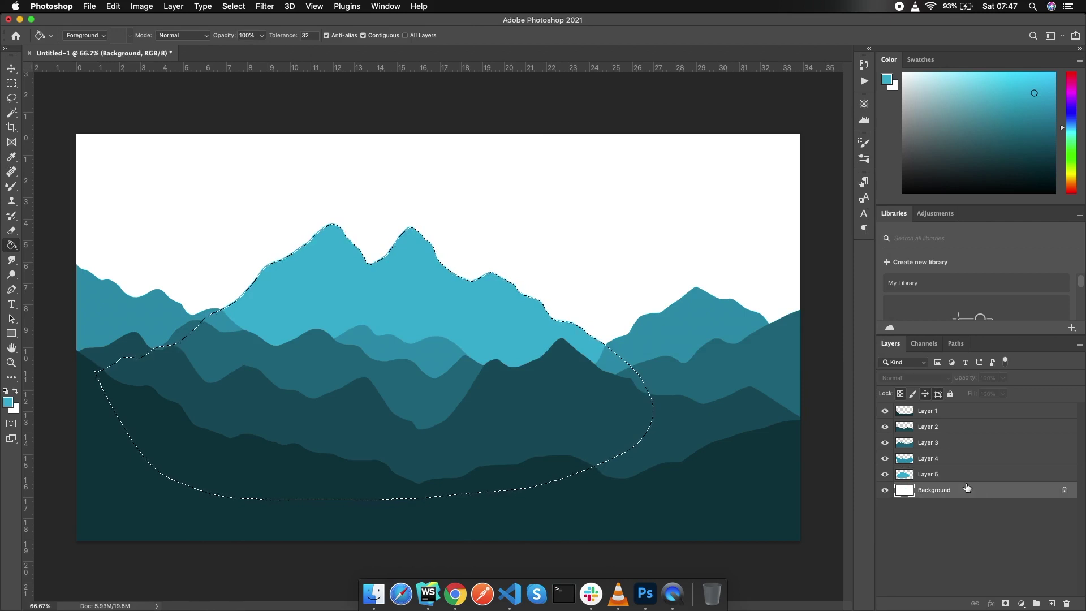
left_click(1052, 603)
key("super+d")
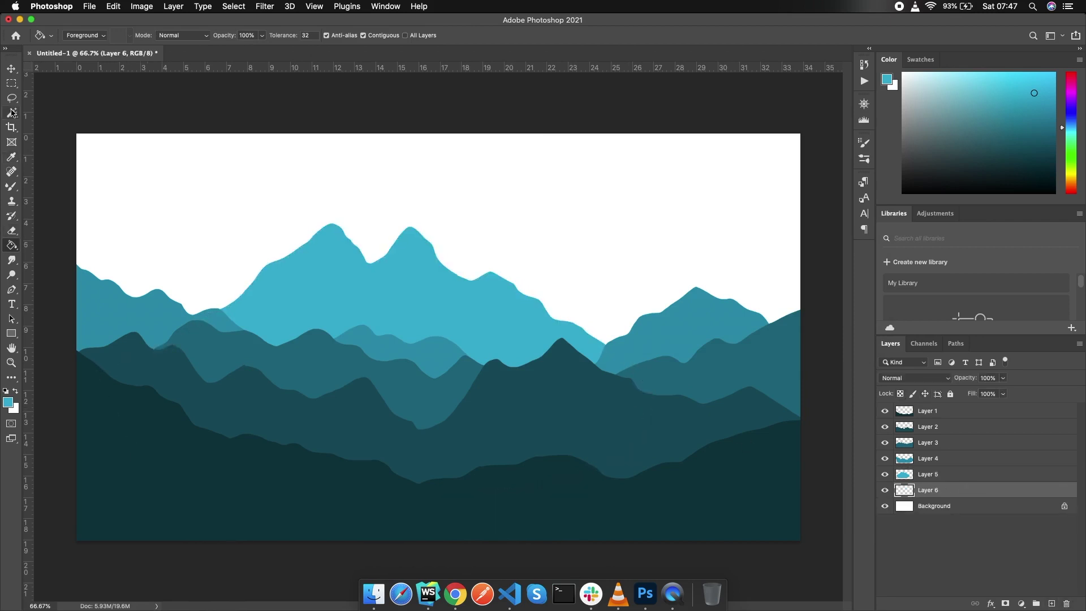
Lasso a distant range rising to the right and pick bright cyan #54dffd.
left_click(11, 98)
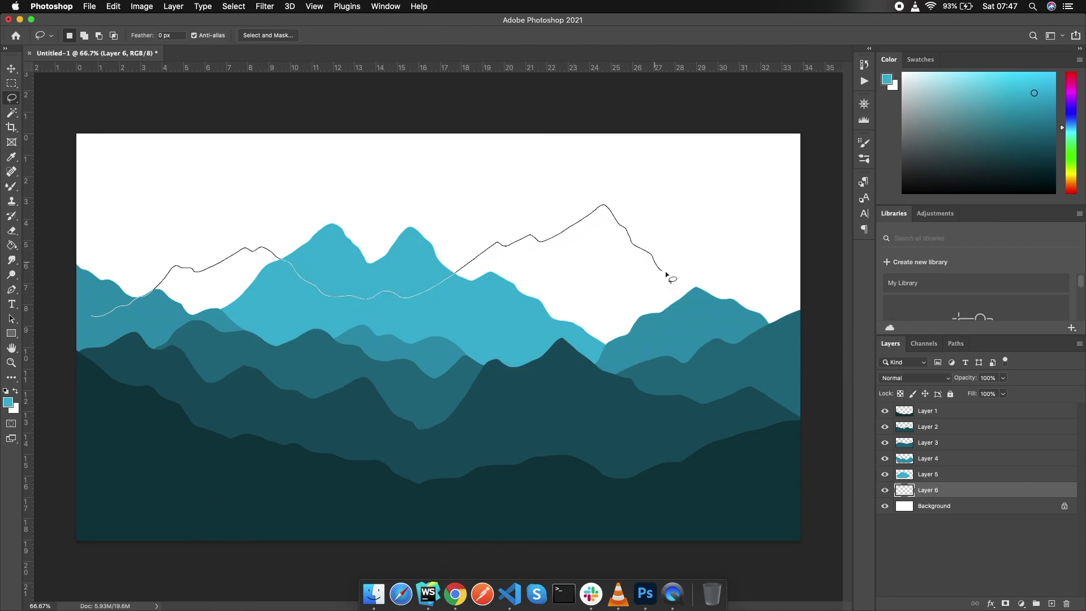
mouse_move(750, 336)
left_mouse_down()
mouse_move(82, 343)
mouse_move(91, 318)
left_mouse_up()
left_click(8, 403)
left_click(667, 155)
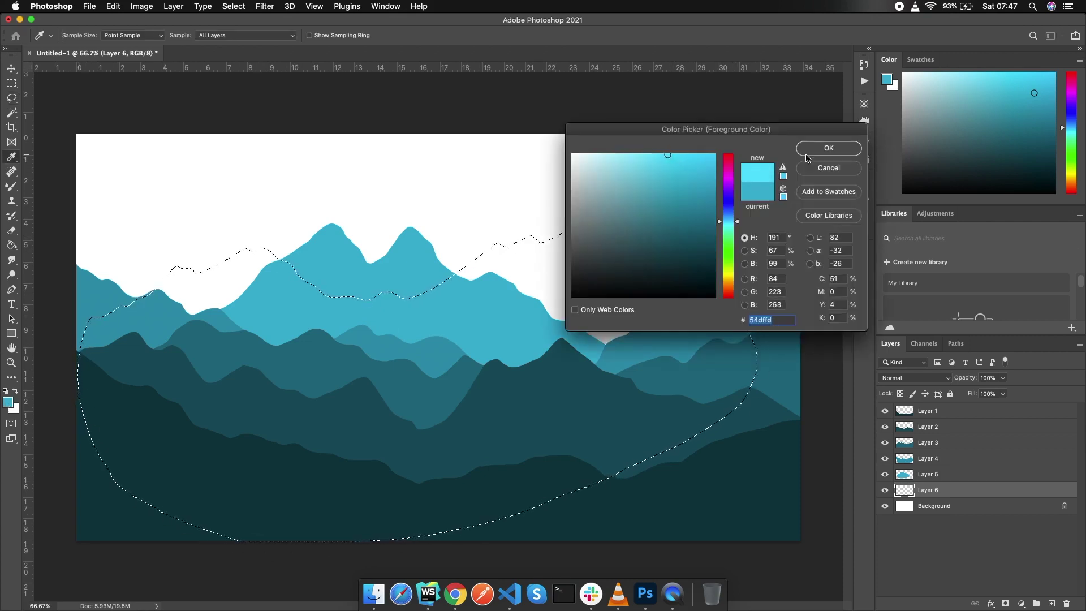
left_click(807, 154)
Fill the distant range with the cyan on Layer 6 and clear the selection.
key("g")
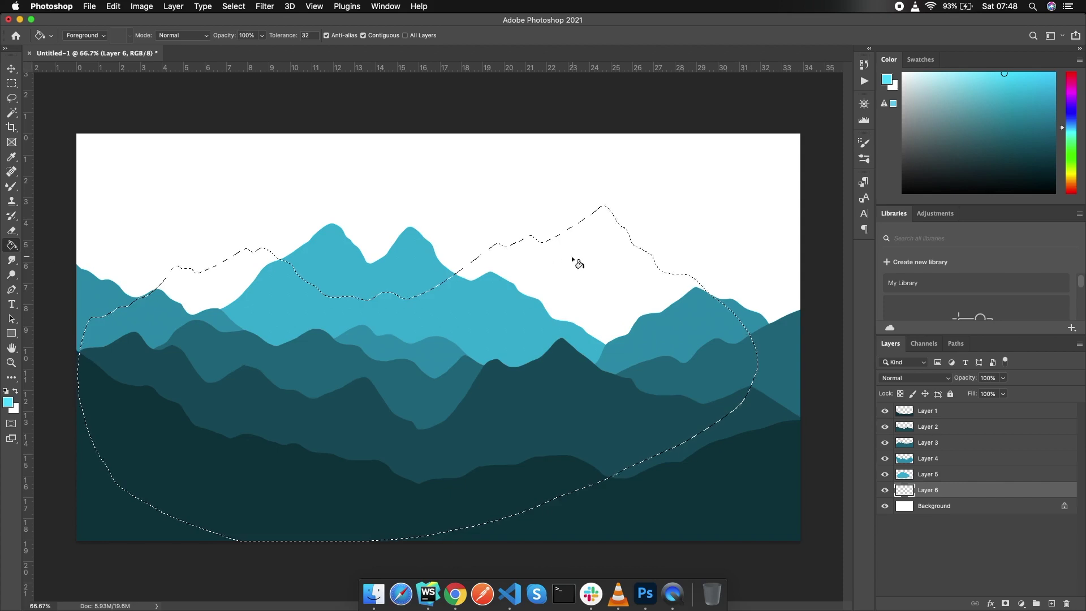
left_click(577, 262)
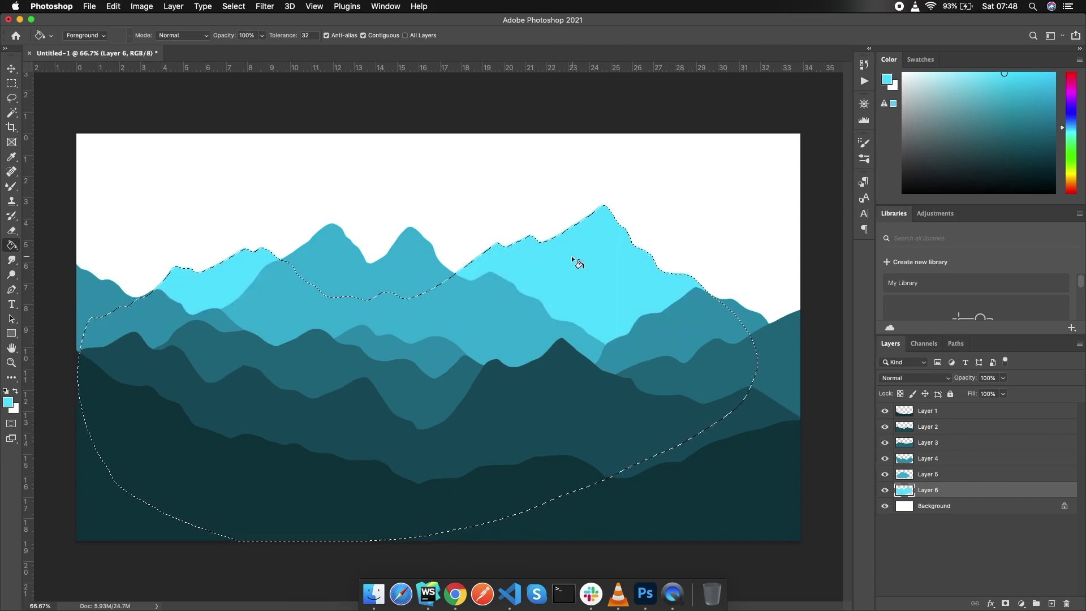
key("v")
left_click(252, 216)
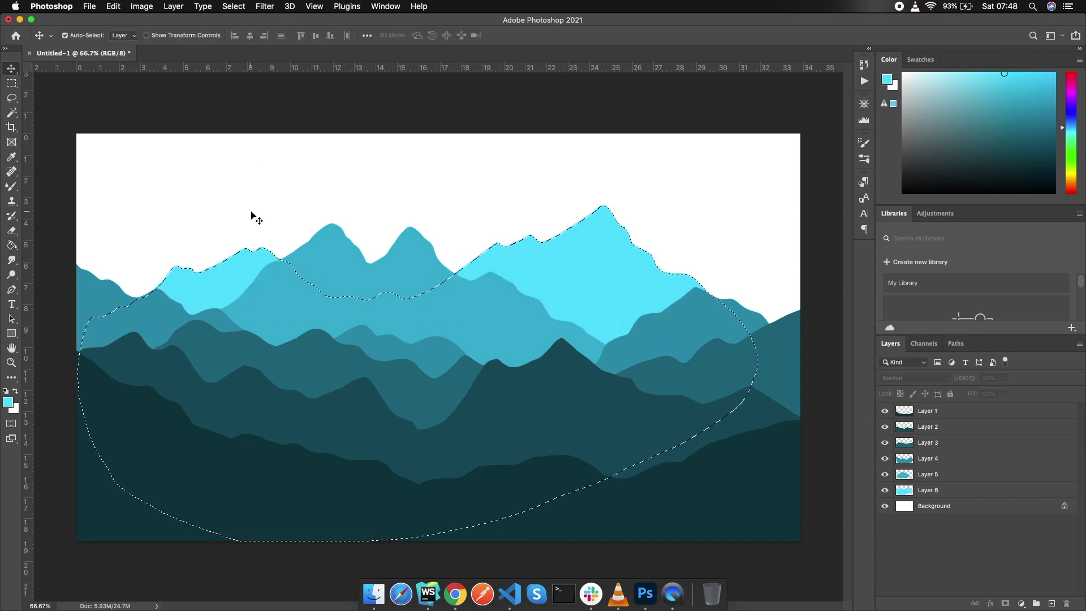
key("super+d")
left_click(987, 496)
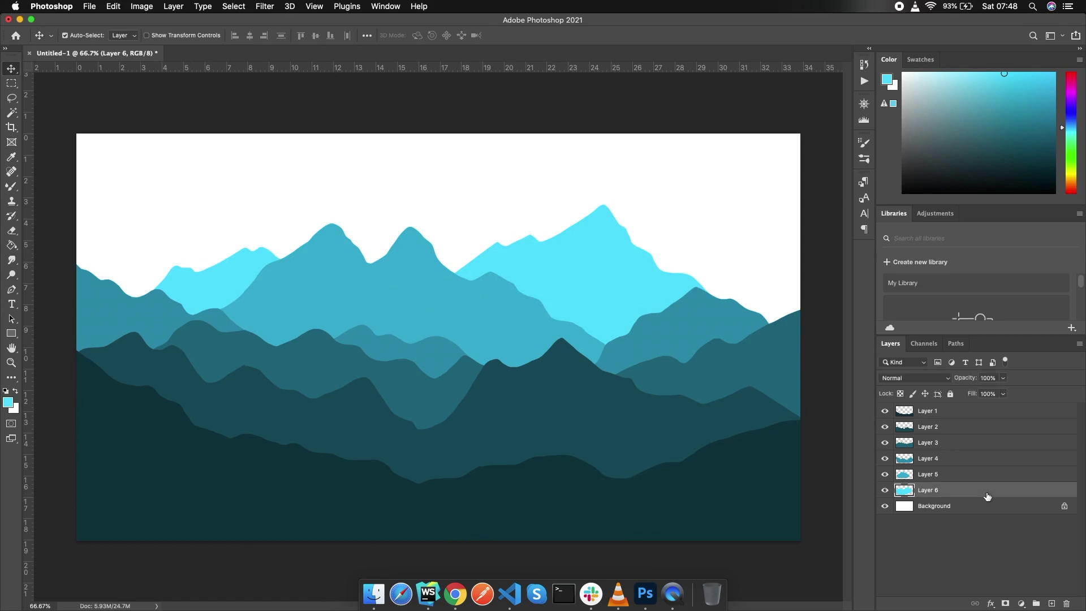
Select Layer 1, load Tree Brush 1 in the Brush Tool, and show Brush Settings.
left_click(943, 413)
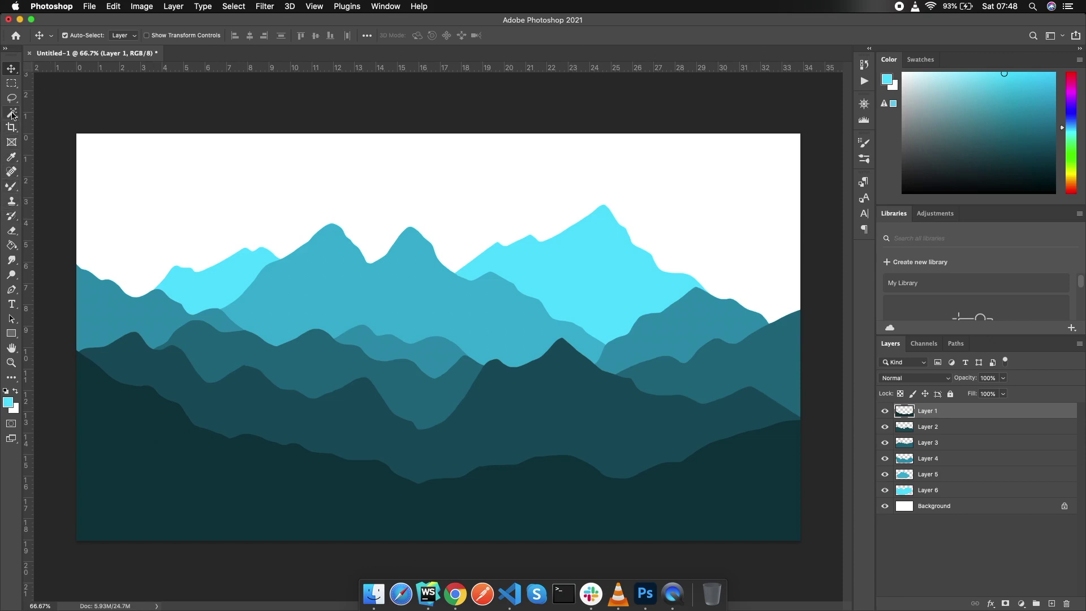
left_click(11, 187)
left_click(54, 184)
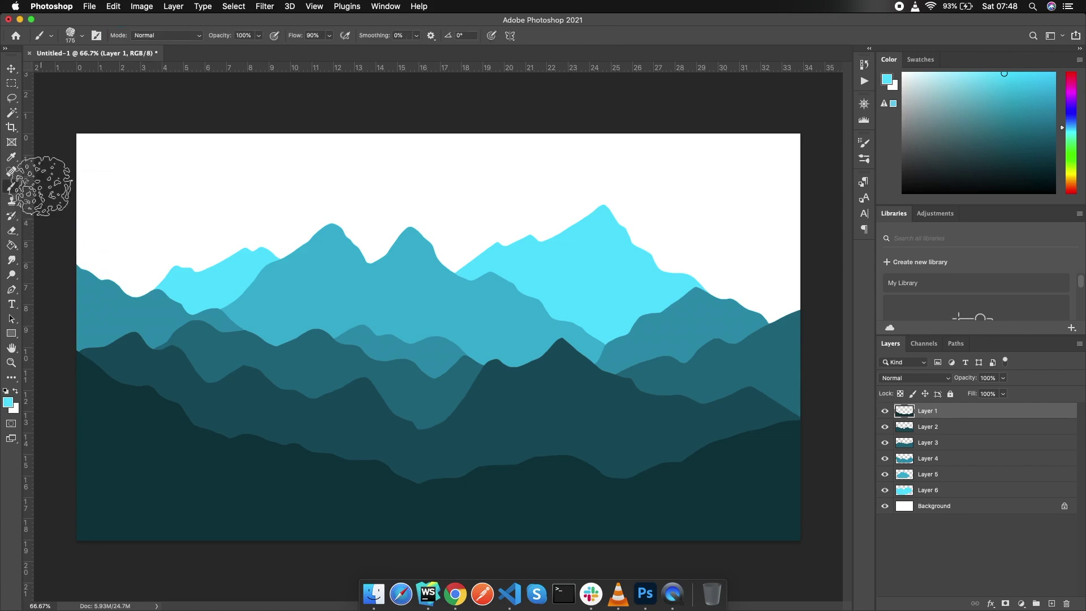
left_click(83, 36)
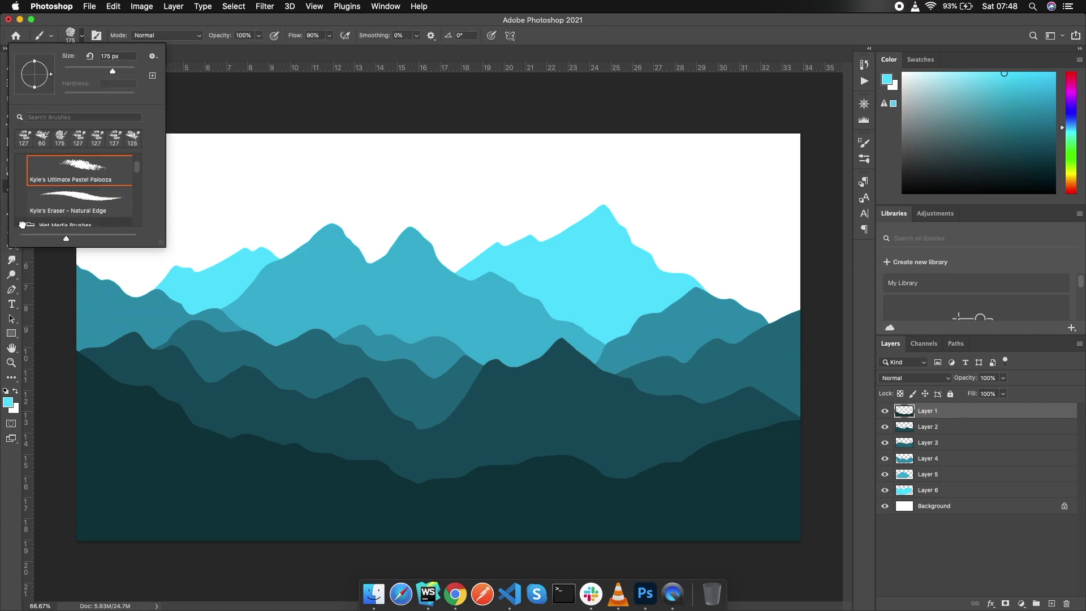
left_click_drag(138, 170, 138, 218)
left_click(27, 202)
left_click(96, 36)
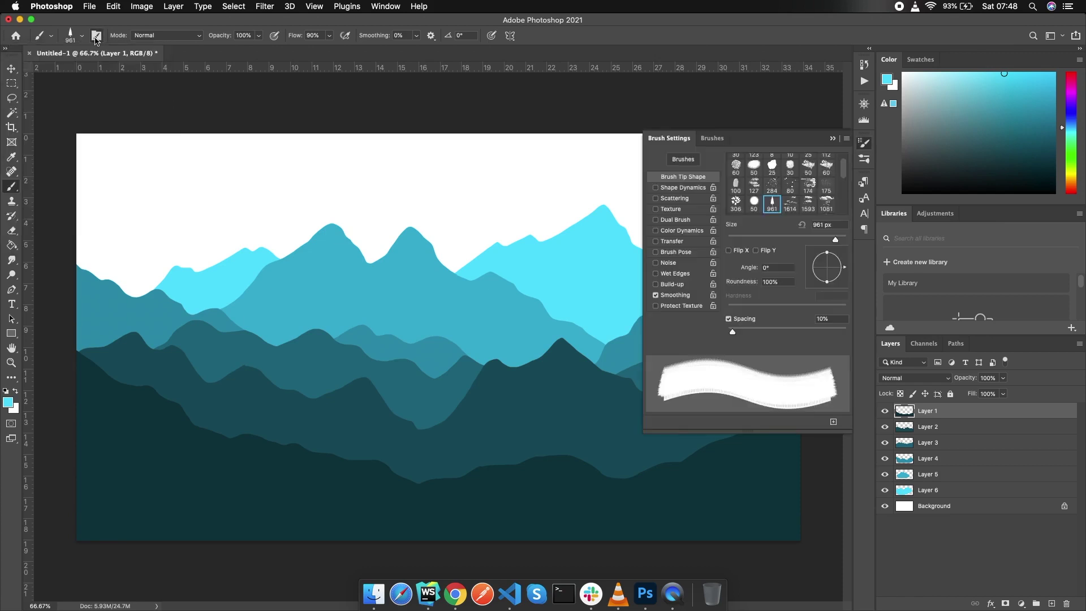
Set the tree brush to 170 px, wider spacing, 50% size jitter; sample the front hills' dark teal.
left_click_drag(733, 333, 795, 331)
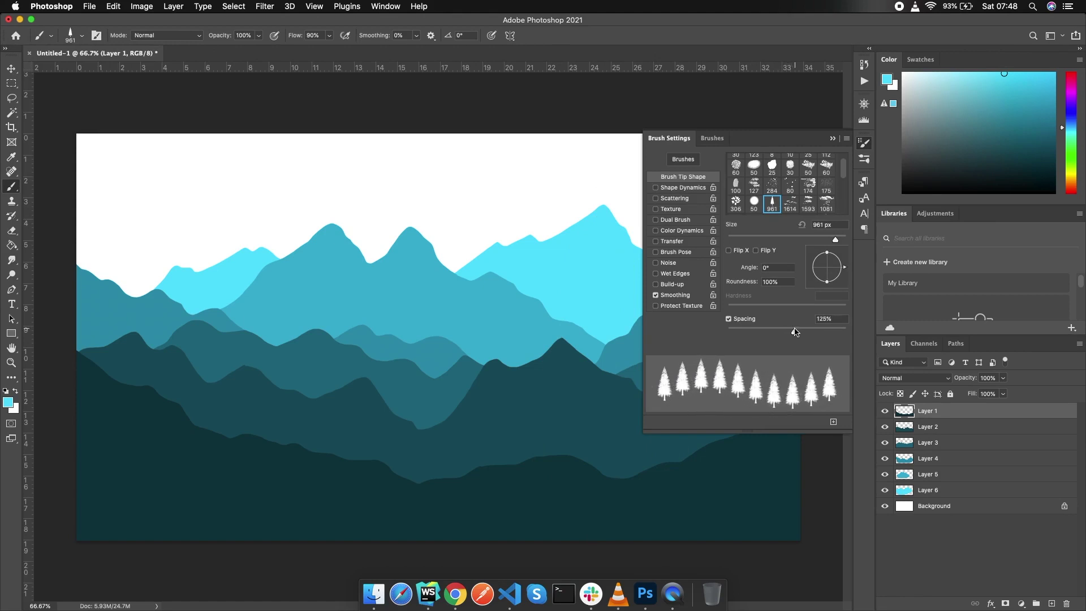
mouse_move(805, 241)
left_mouse_down()
mouse_move(791, 241)
mouse_move(809, 242)
left_mouse_up()
left_click(675, 192)
left_click_drag(729, 173, 787, 172)
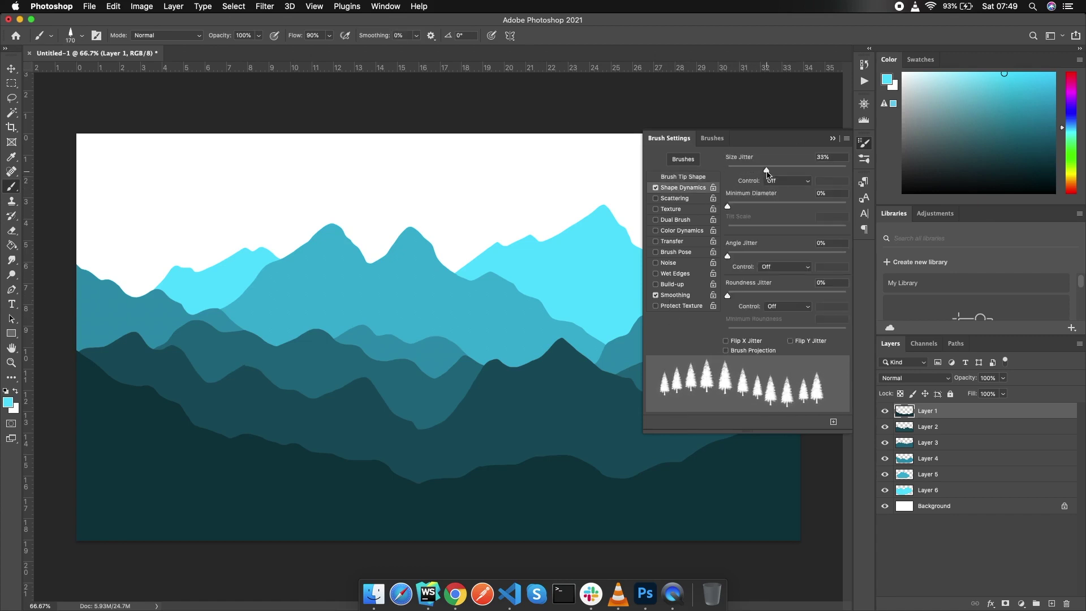
left_click(833, 139)
left_click(11, 157)
left_click(140, 469)
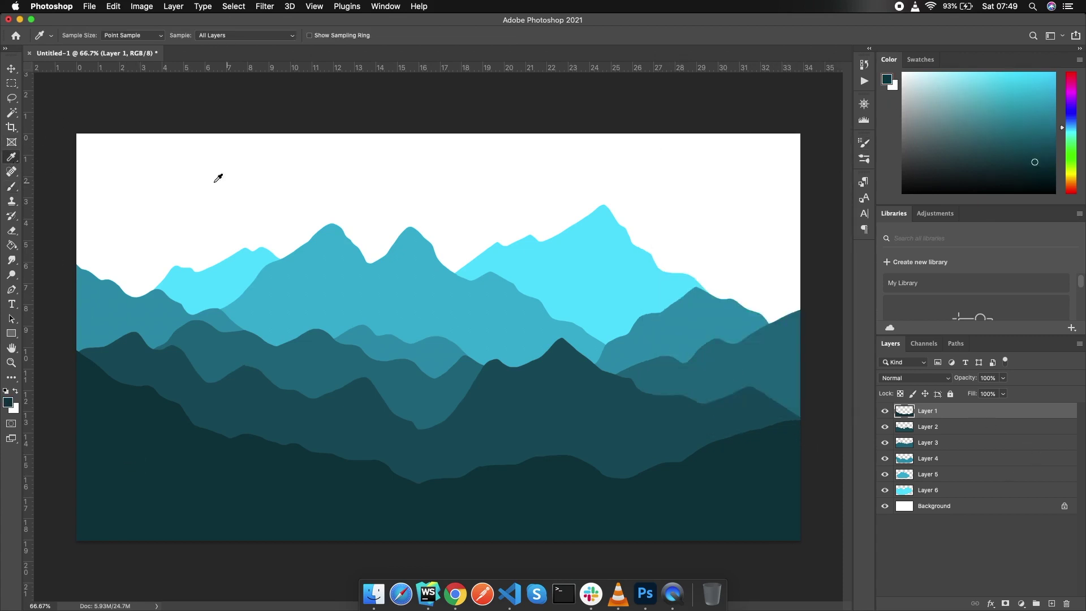
Stamp dark pine silhouettes along the right edge and left foreground hills.
left_click(11, 186)
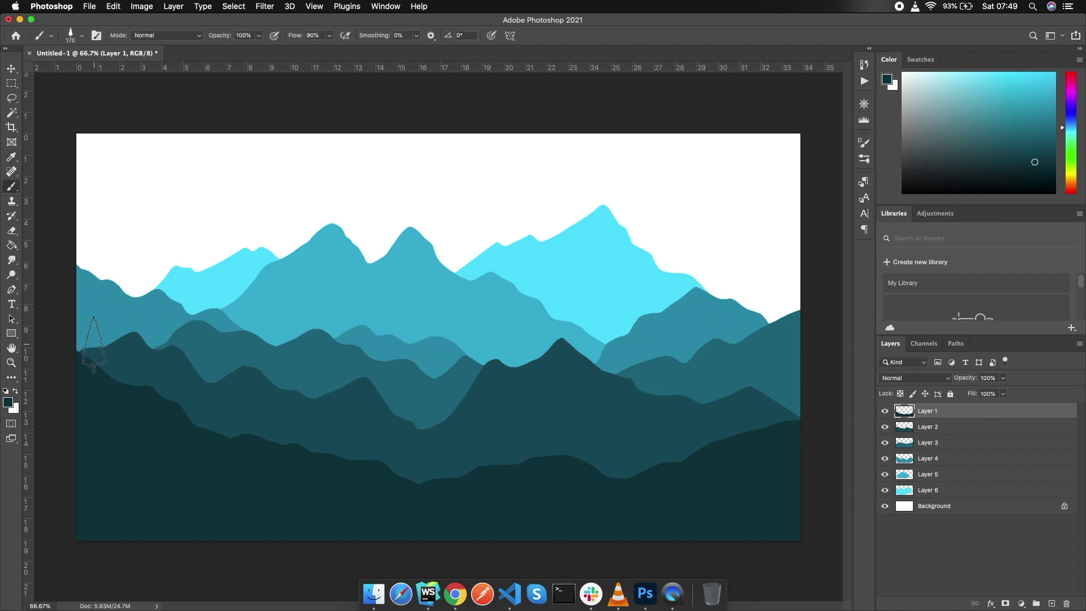
key("bracketright")
key("bracketright")
key("bracketright")
key("bracketright")
key("bracketright")
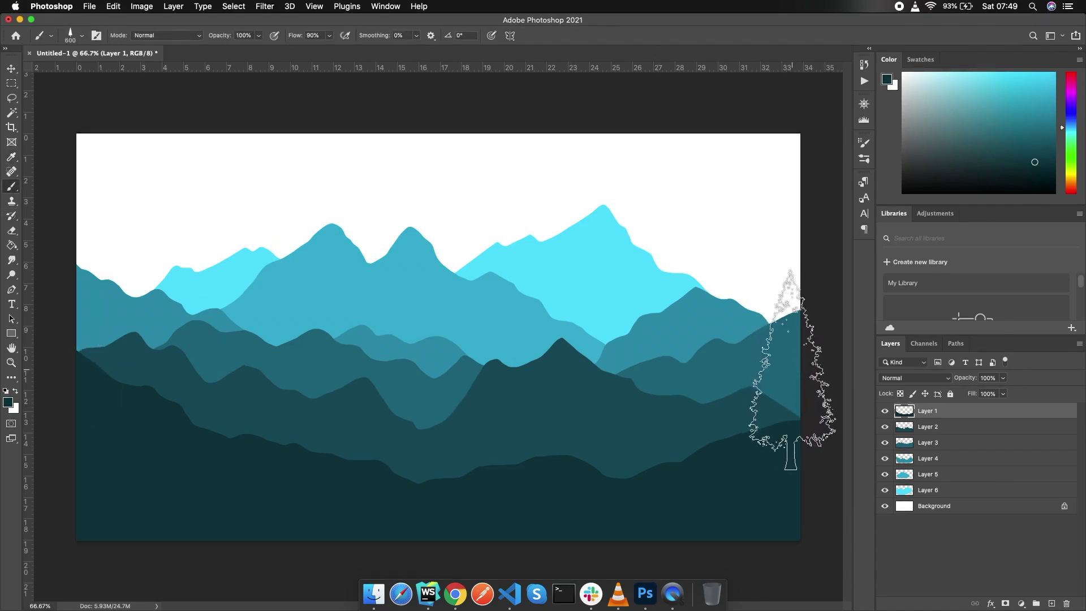
key("bracketleft")
key("bracketleft")
left_click(793, 362)
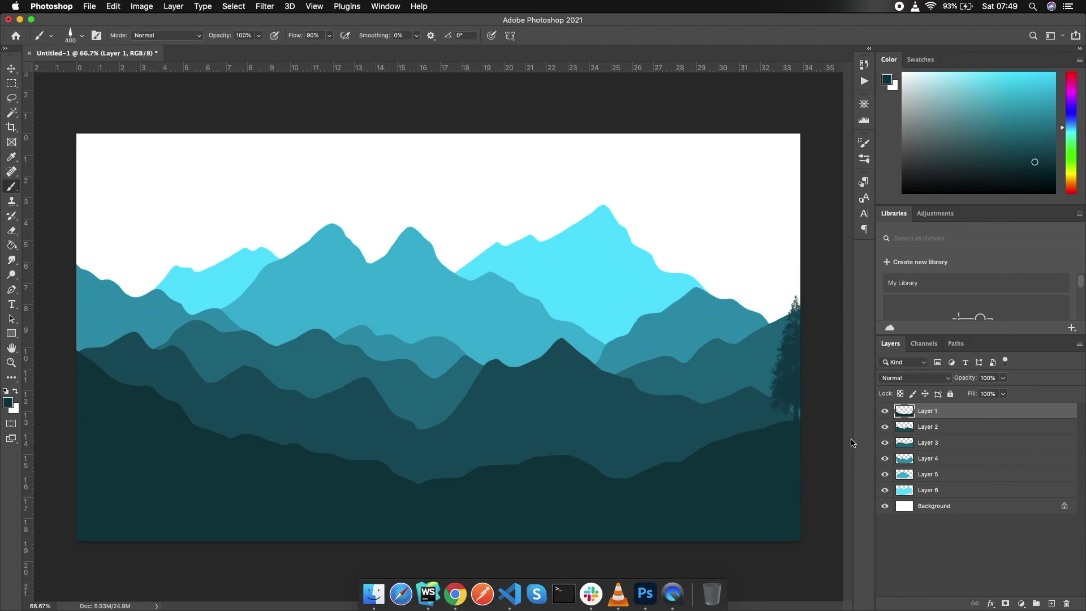
left_click(771, 396)
left_click(771, 396)
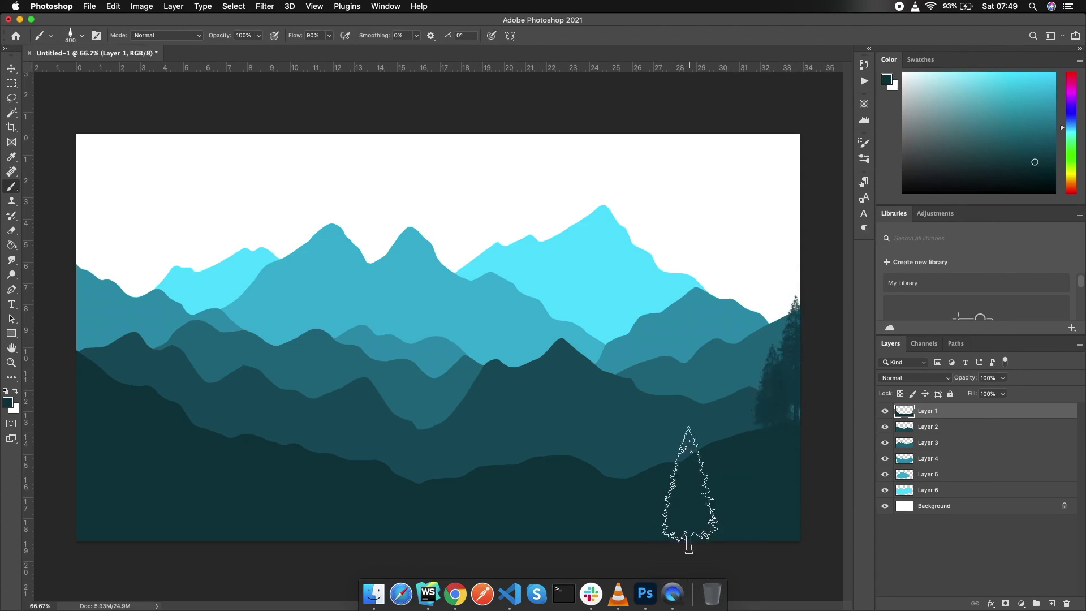
left_click(636, 426)
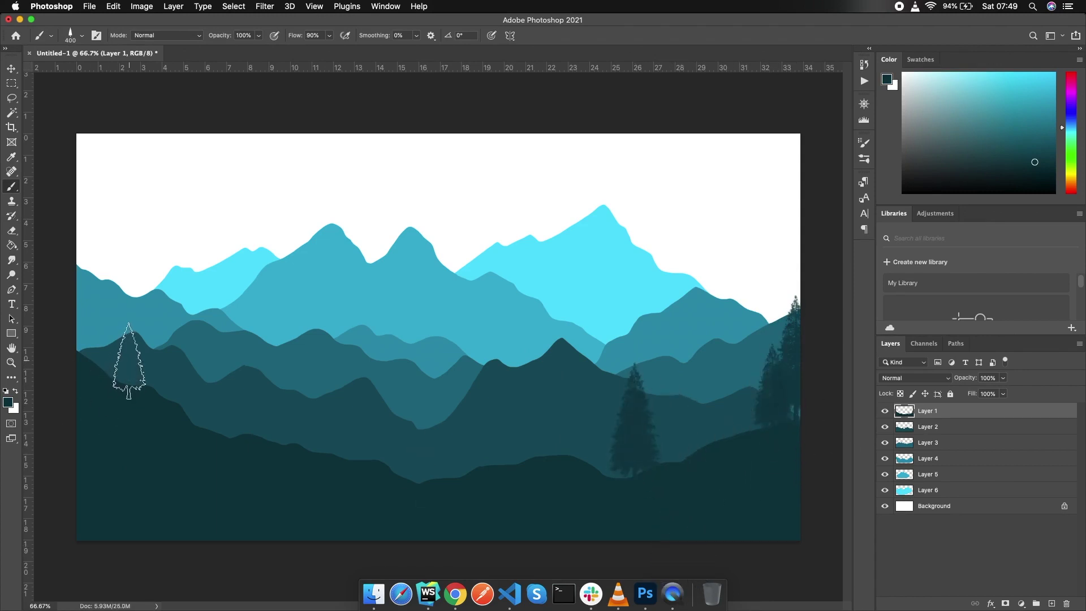
left_click(128, 353)
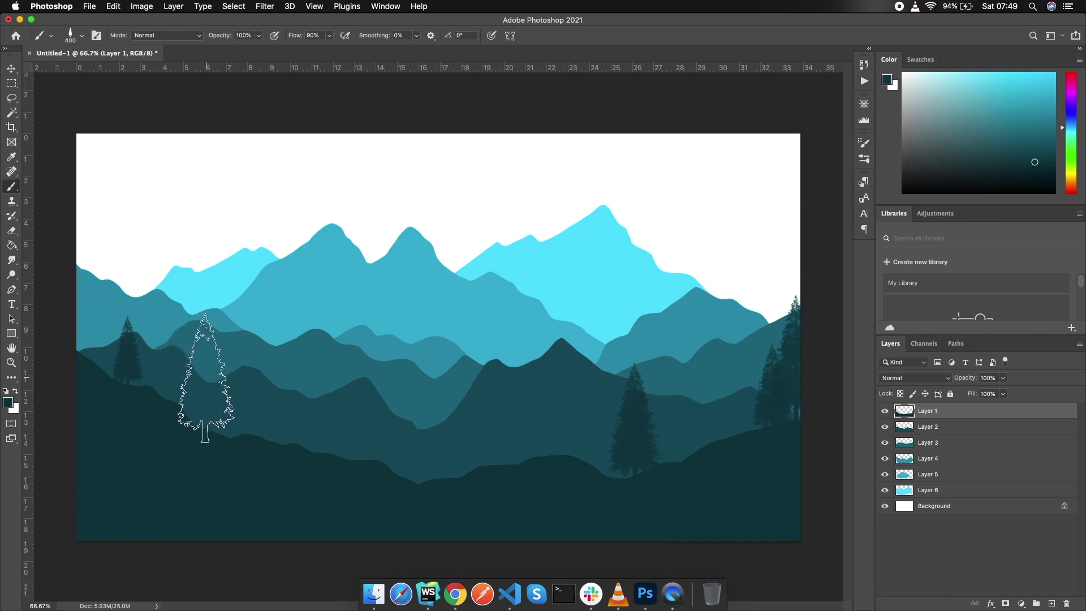
left_click(76, 318)
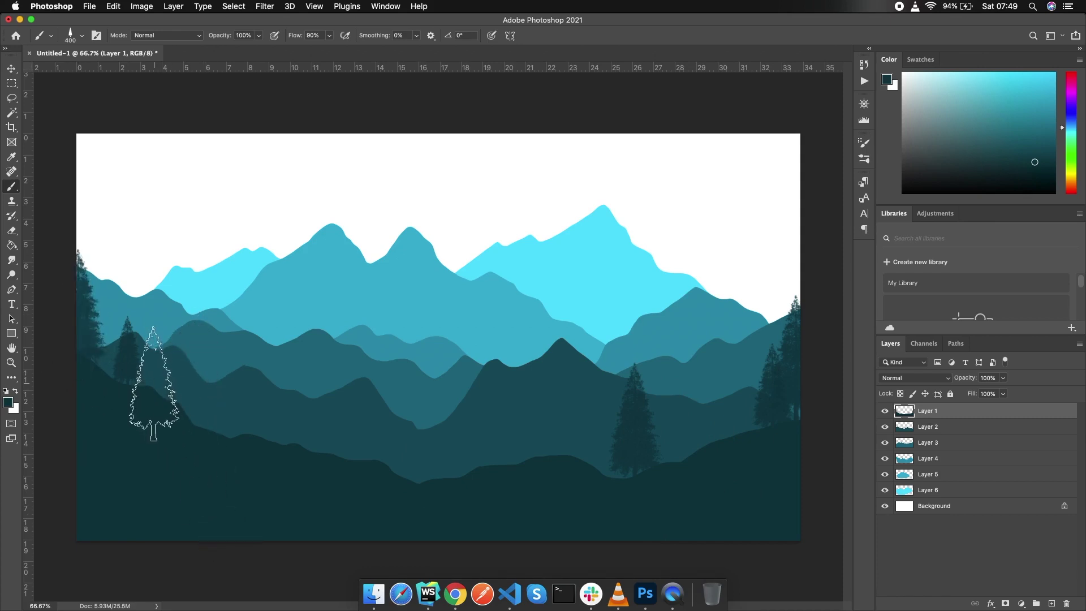
left_click(351, 435)
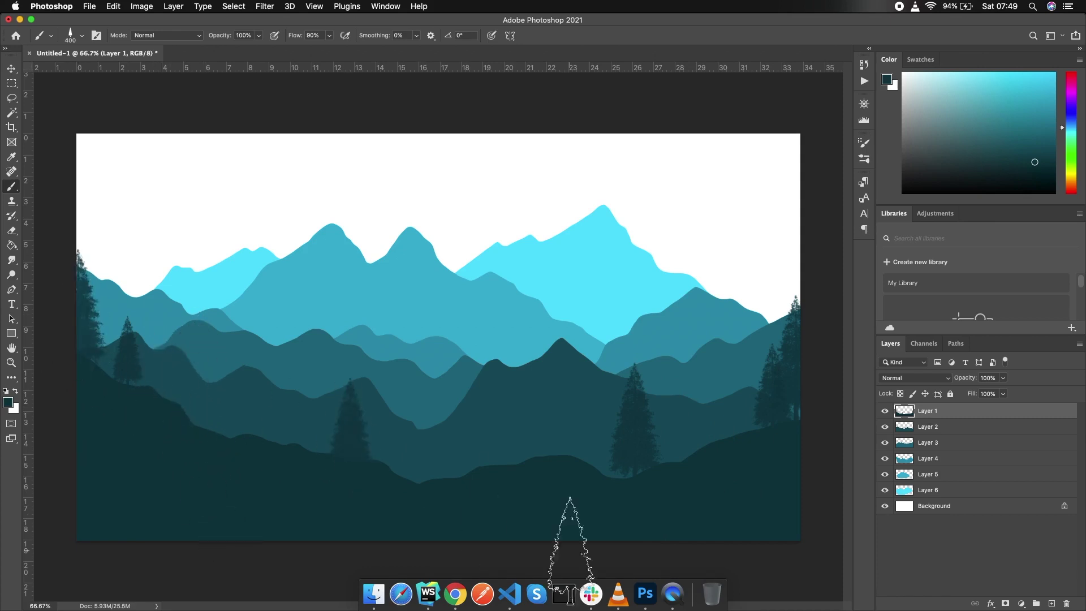
Add smaller dark pines across the middle and right-middle foreground hills.
key("bracketleft")
key("bracketleft")
left_click(394, 444)
left_click(451, 456)
left_click(489, 443)
key("bracketleft")
key("bracketleft")
key("bracketleft")
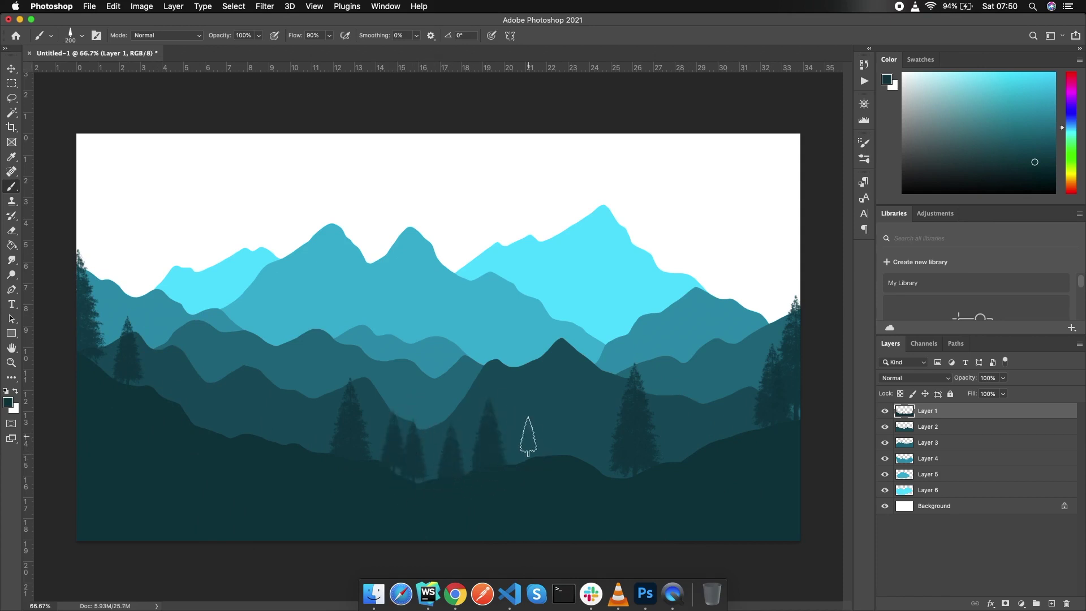
left_click(531, 453)
key("bracketright")
left_click(550, 427)
key("bracketright")
left_click(593, 419)
left_click(661, 421)
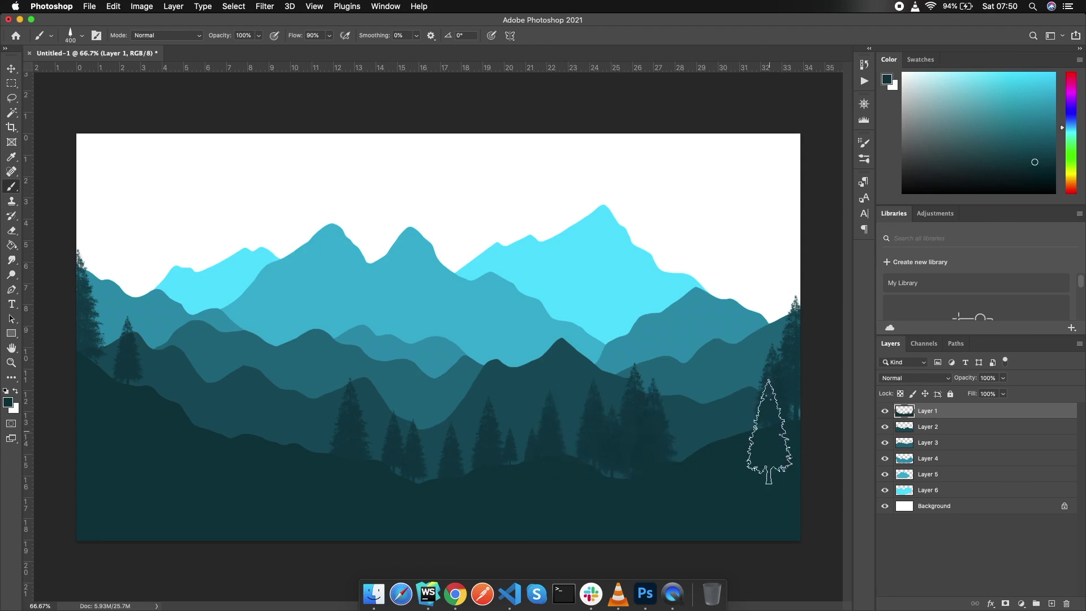
Fill the left foreground hills with more dark pines of varying sizes.
left_click(148, 400)
key("bracketleft")
left_click(243, 433)
left_click(172, 408)
key("bracketleft")
left_click(192, 433)
left_click(309, 447)
key("bracketright")
key("bracketleft")
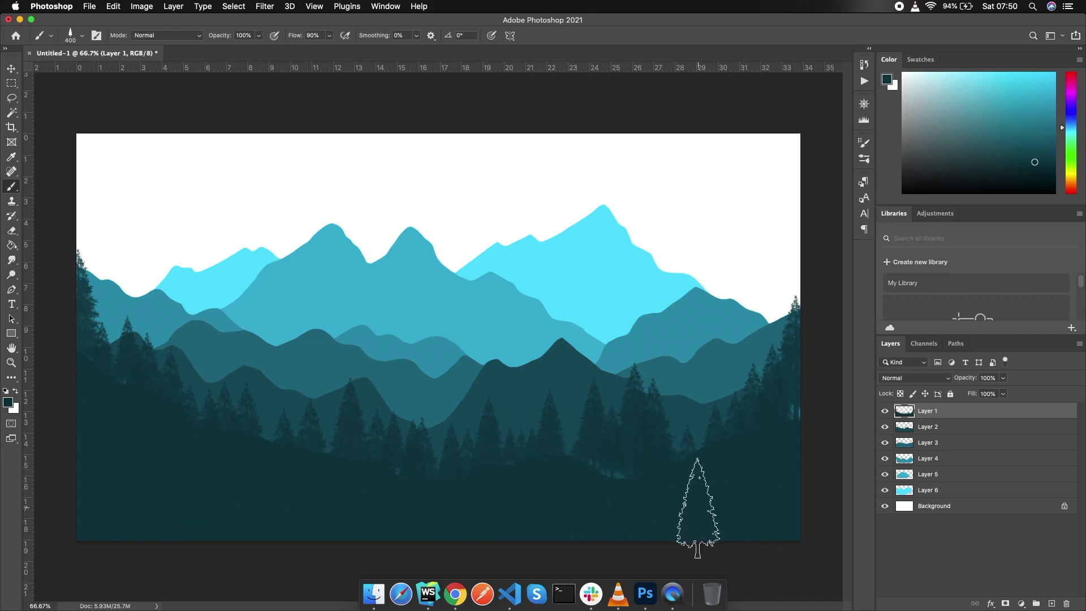
key("bracketright")
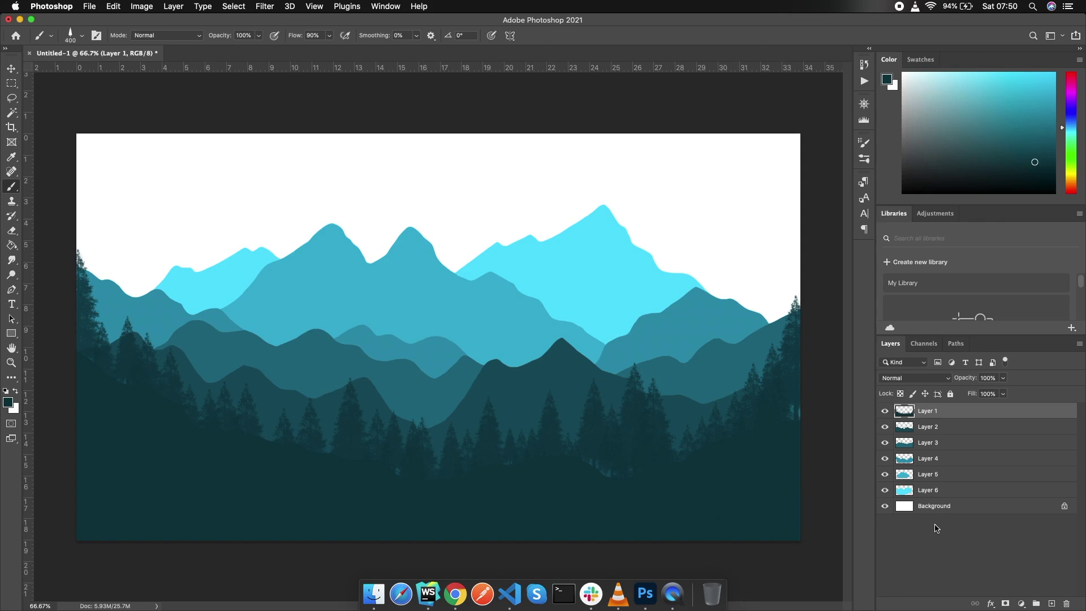
On Layer 2, sample a lighter teal and set the tree brush to 250.
left_click(944, 430)
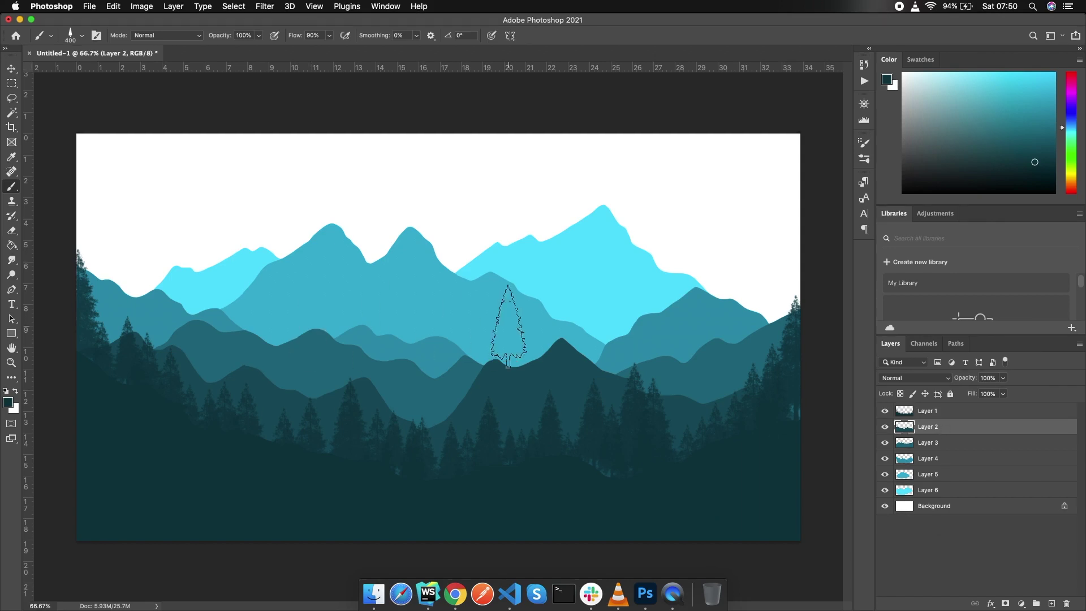
left_click(886, 427)
key("i")
left_click(528, 387)
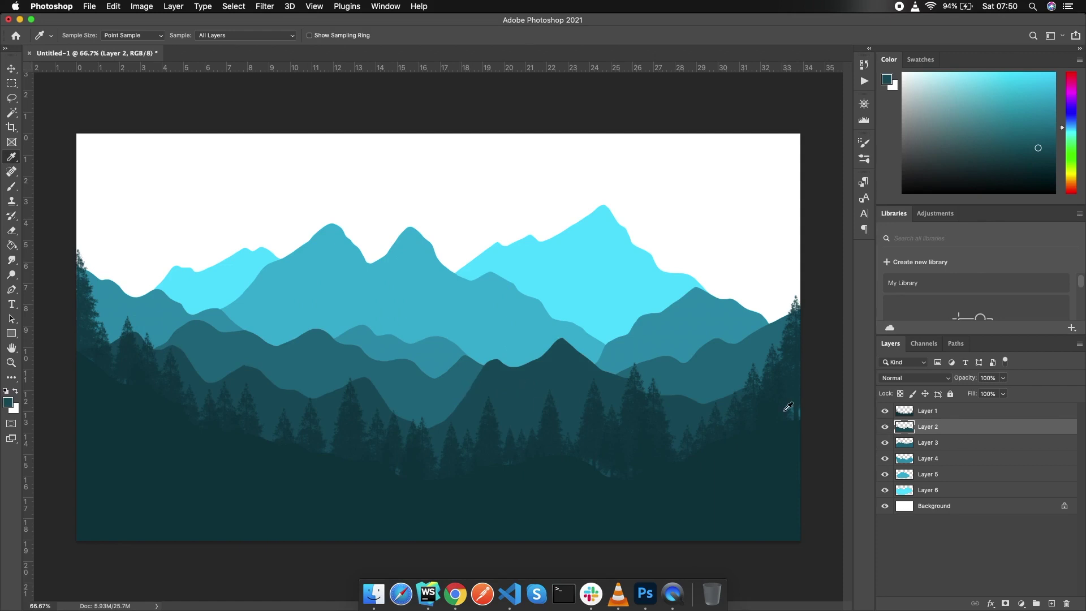
left_click(11, 186)
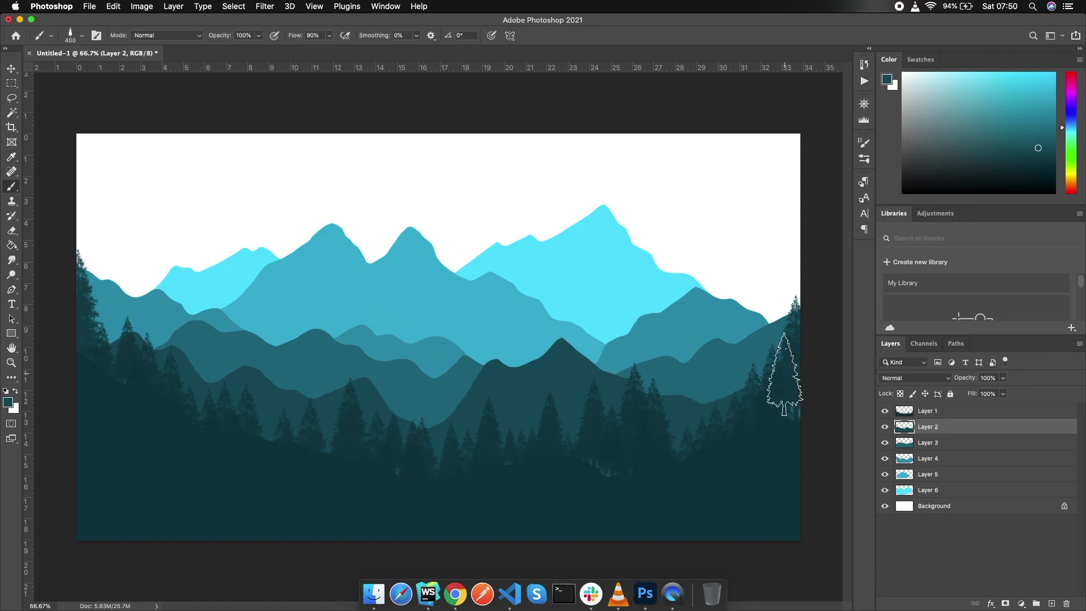
key("bracketleft")
key("bracketleft")
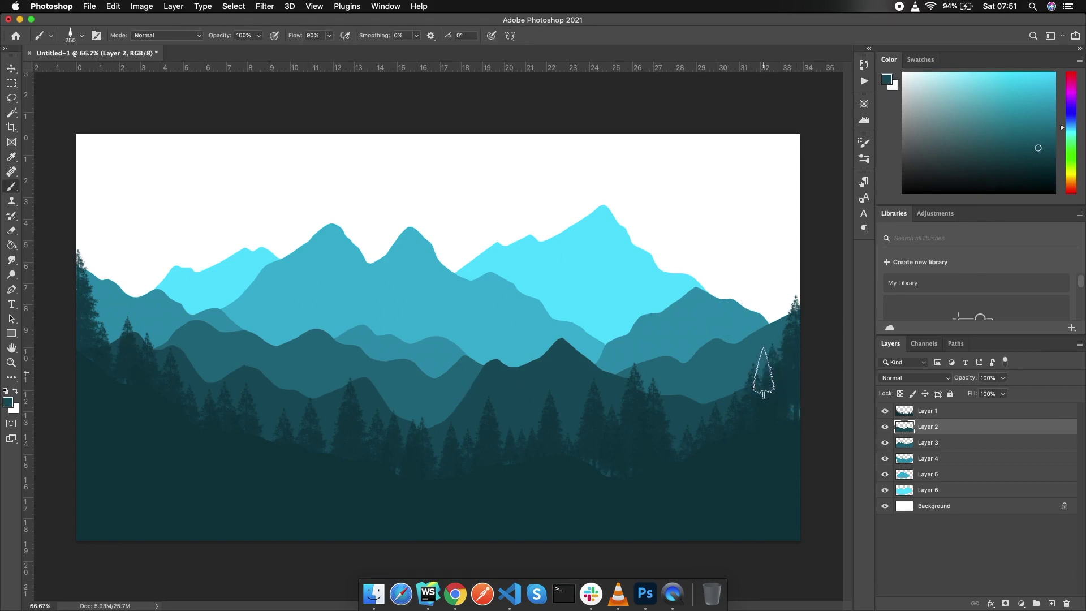
Stamp pines on the right and central ridge, shrinking the brush to 175 then 125.
left_click(733, 375)
key("bracketleft")
key("bracketleft")
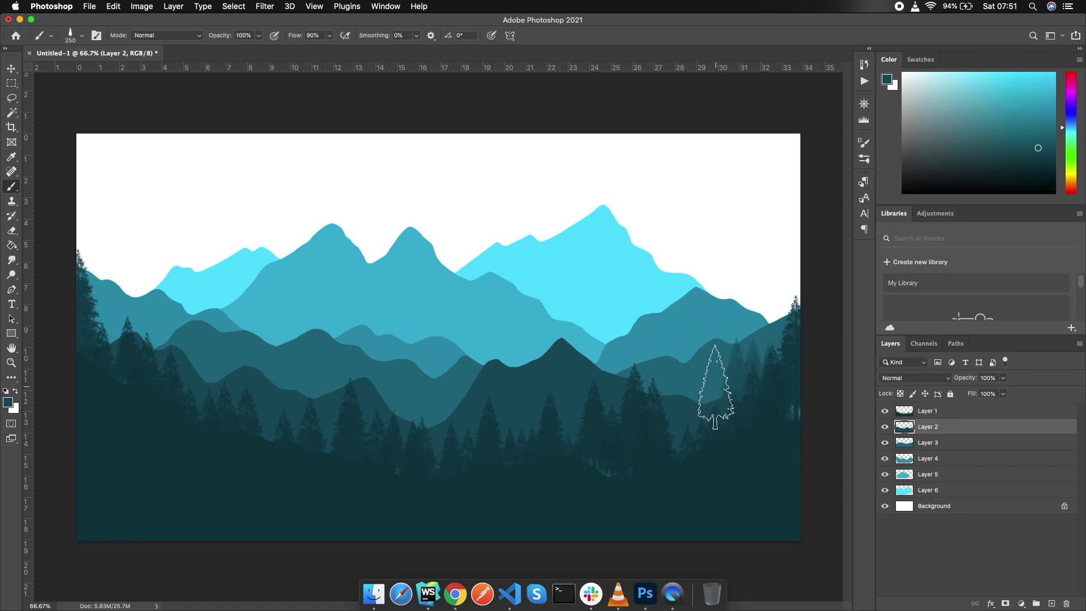
left_click(707, 390)
key("bracketleft")
key("bracketleft")
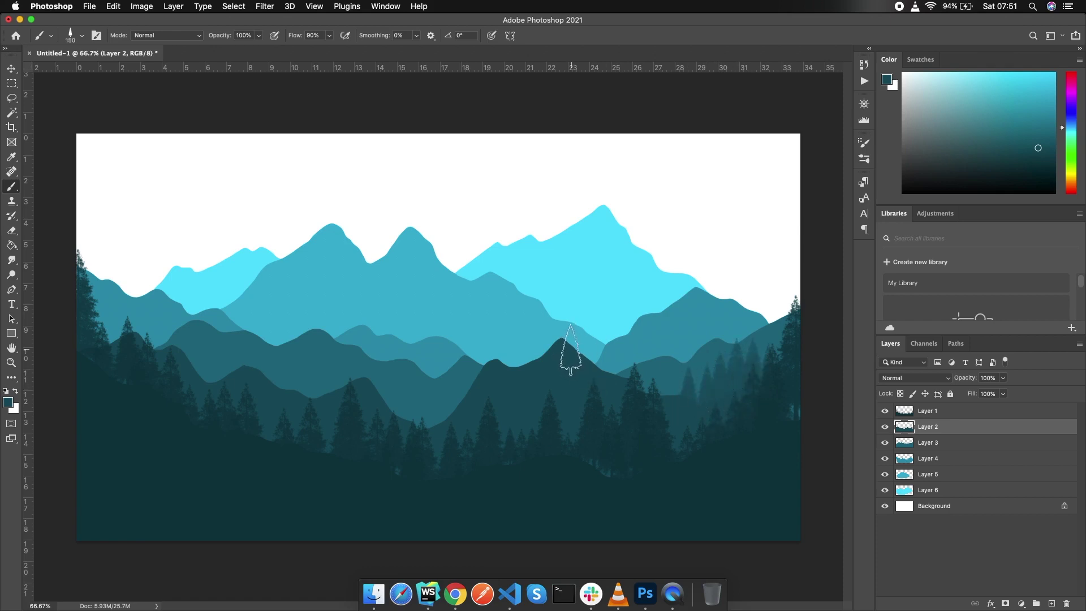
left_click(591, 350)
left_click(569, 346)
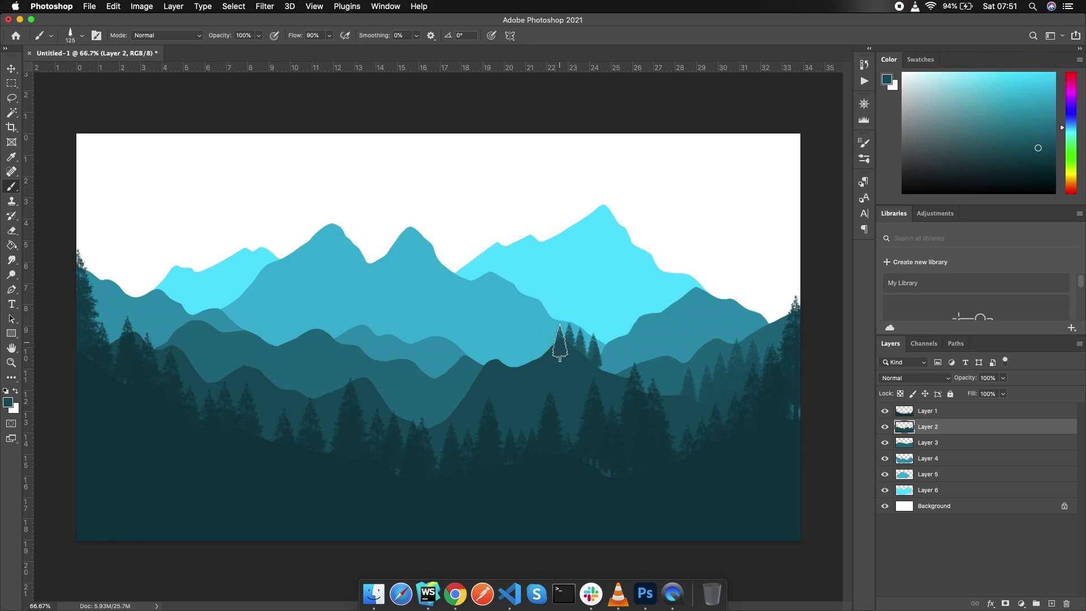
left_click(539, 354)
left_click(604, 353)
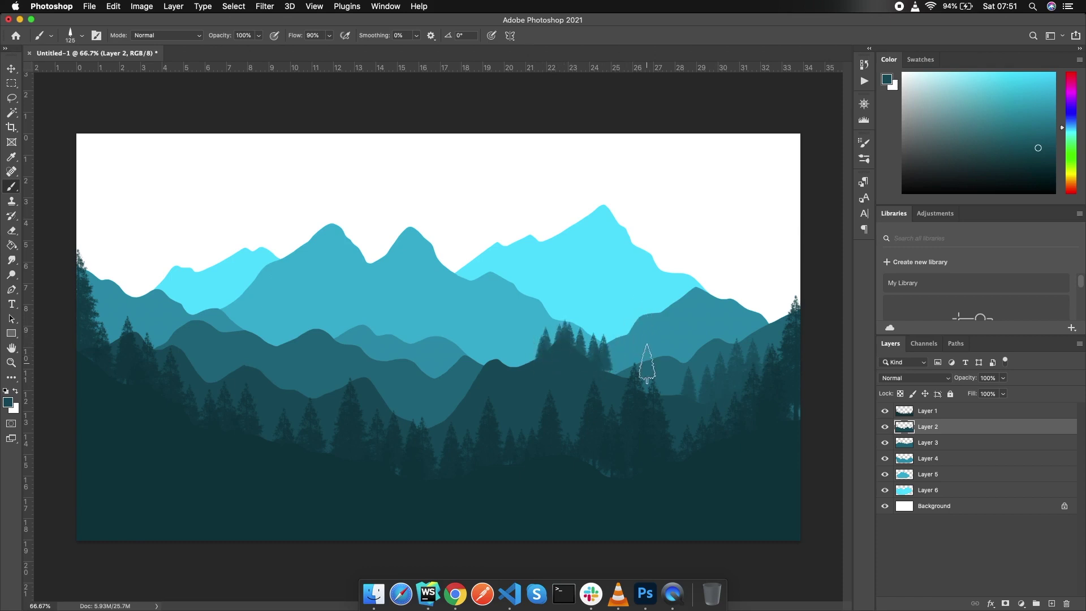
left_click(611, 362)
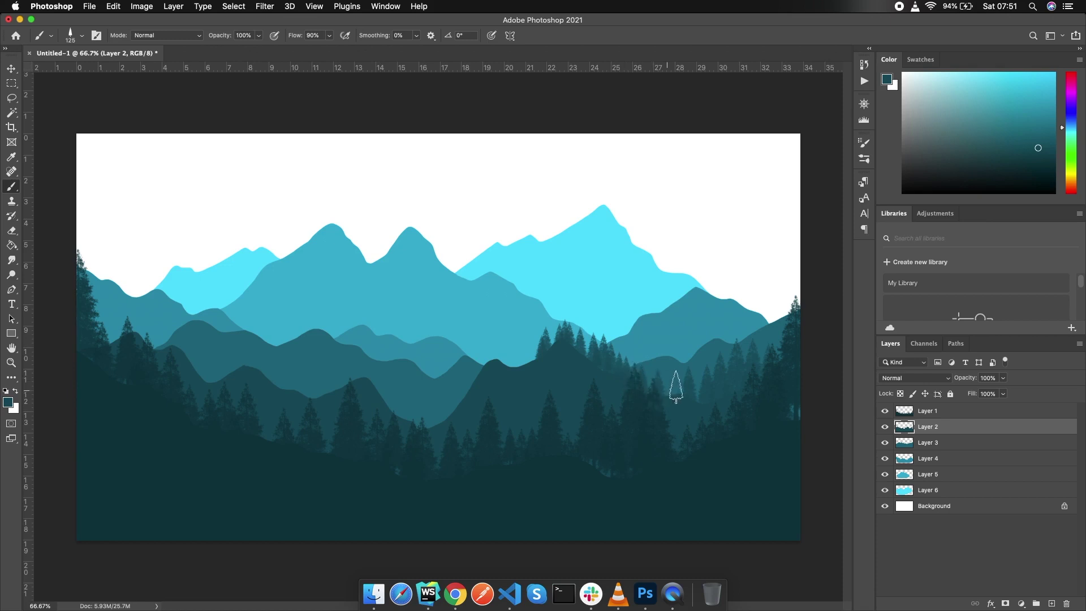
Continue the pines down the slope left of the central peak.
left_click(528, 353)
left_click(514, 357)
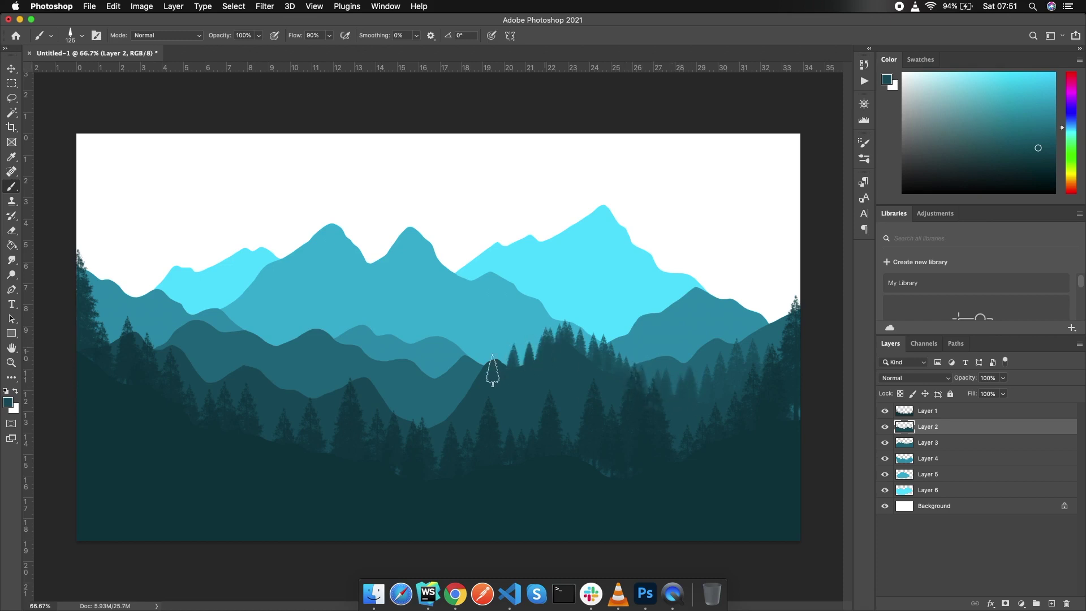
left_click(485, 365)
left_click(473, 369)
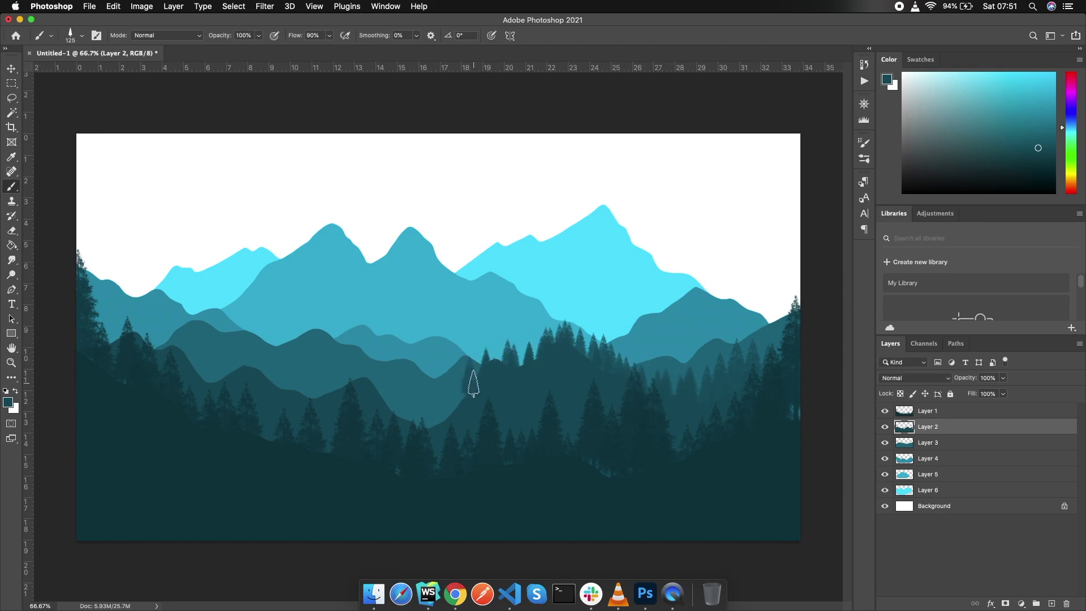
left_click(450, 408)
left_click(432, 413)
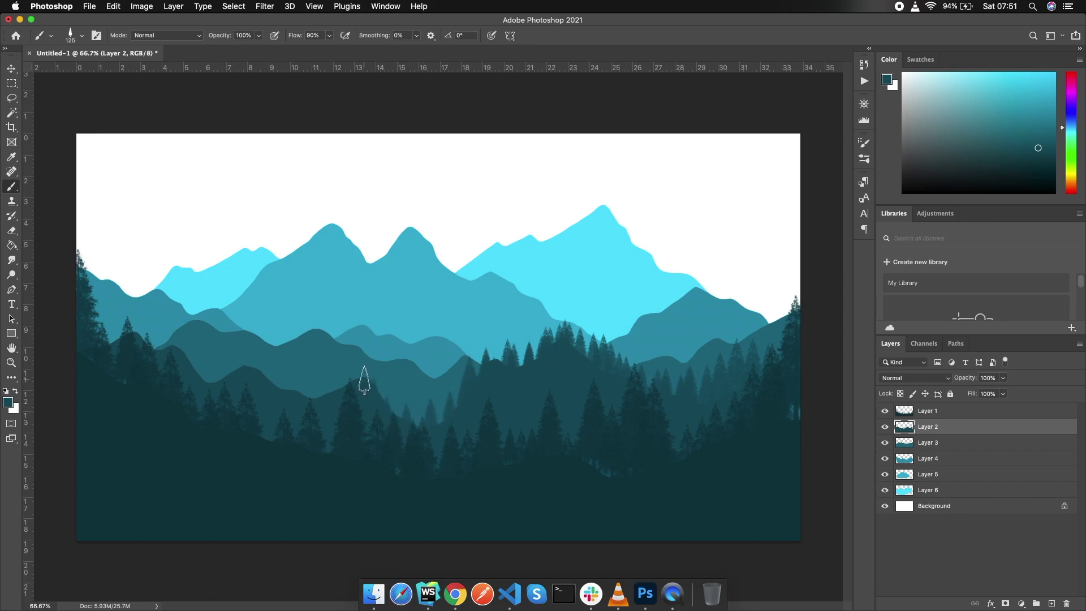
Cover the left and left-centre parts of the range with pines.
left_click(182, 351)
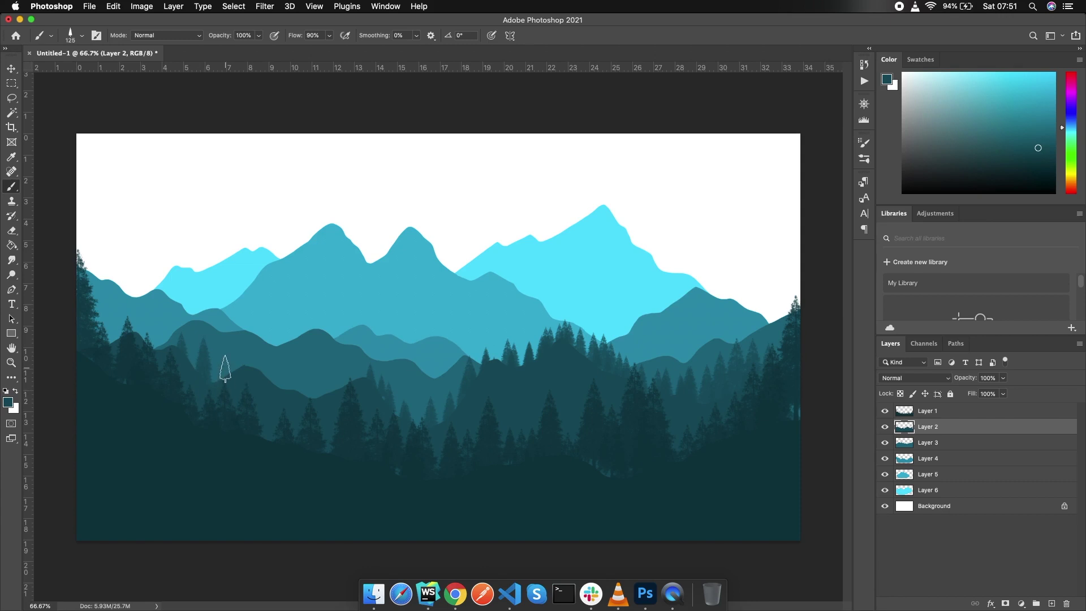
left_click(226, 366)
left_click(266, 355)
left_click(283, 376)
left_click(320, 382)
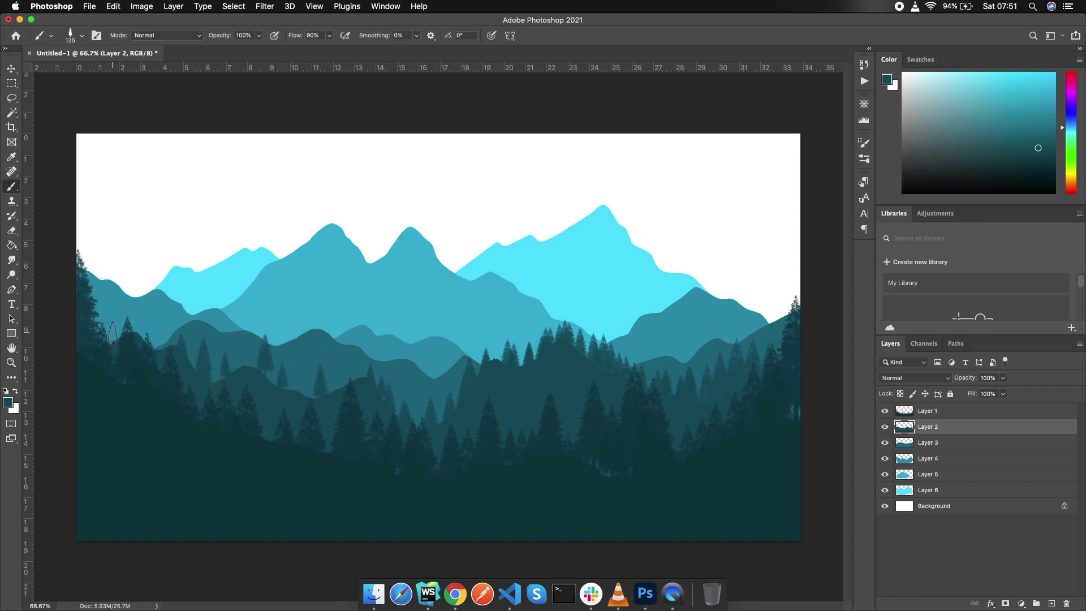
left_click(115, 337)
left_click(161, 336)
left_click(195, 360)
left_click(239, 362)
left_click(251, 364)
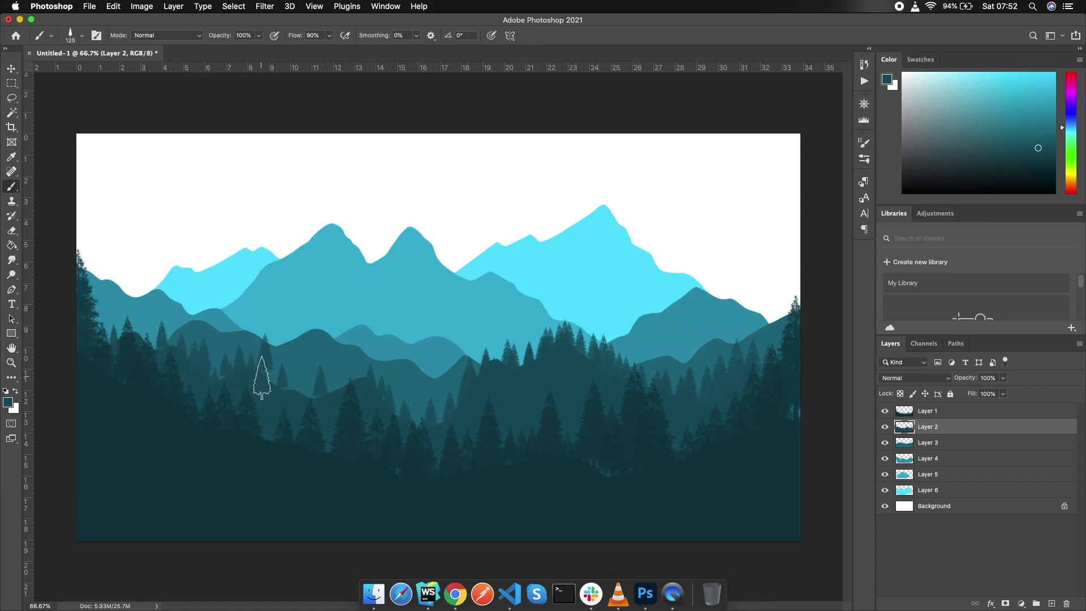
left_click(295, 387)
left_click(309, 387)
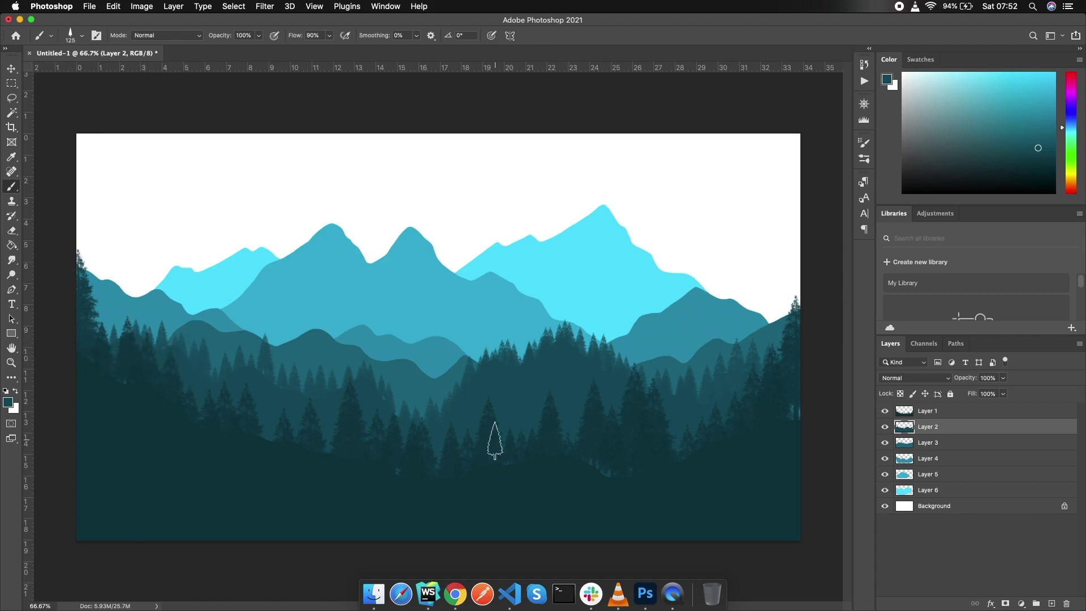
left_click(928, 443)
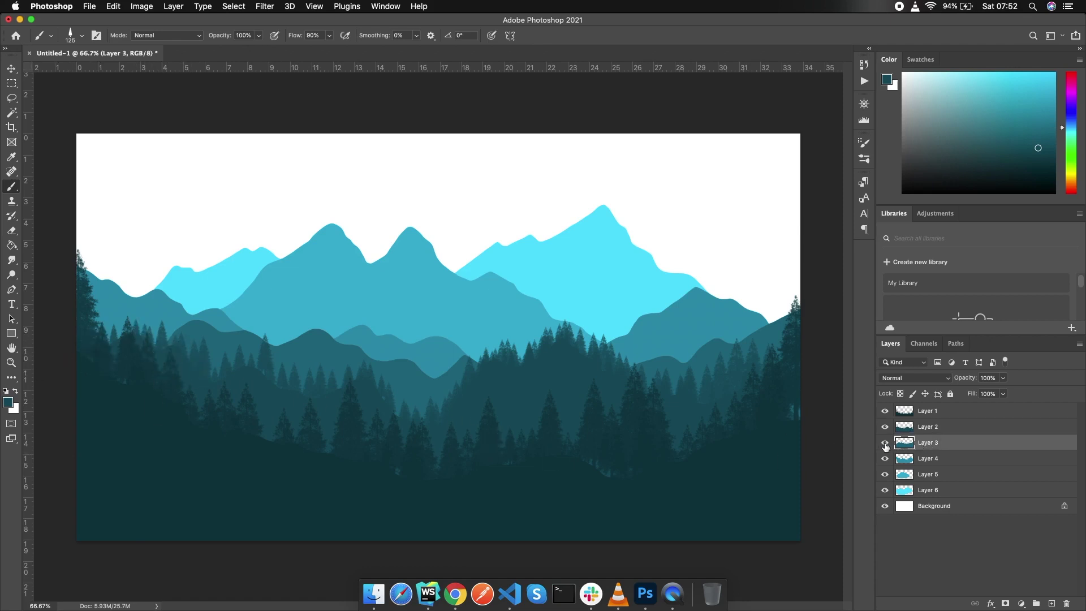
Sample a lighter teal and paint pines along Layer 3's ridge with a size-90 tree brush.
left_click(11, 156)
left_click(331, 358)
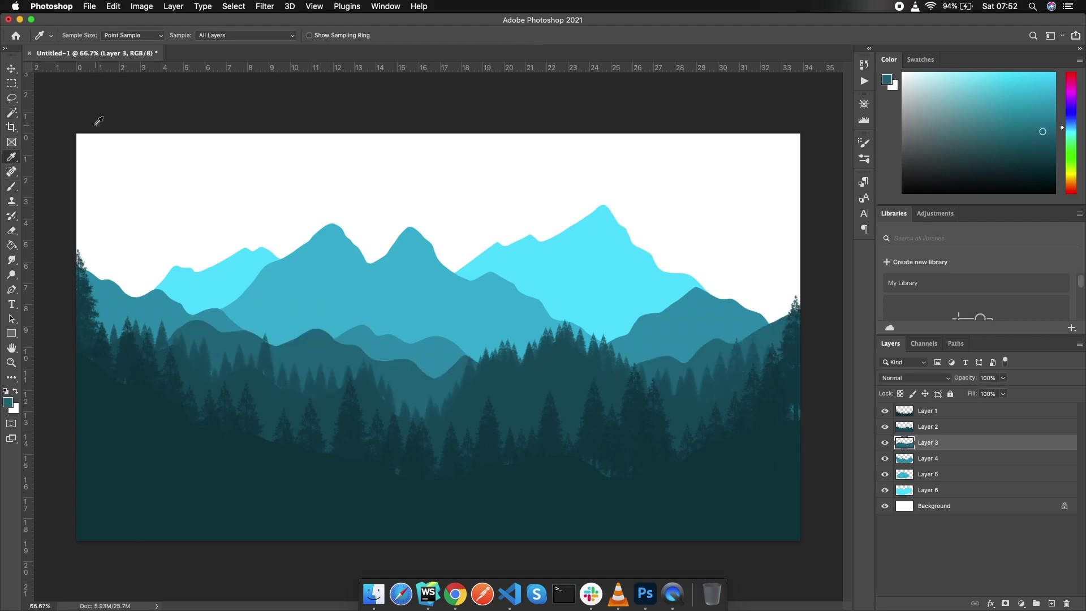
left_click(11, 186)
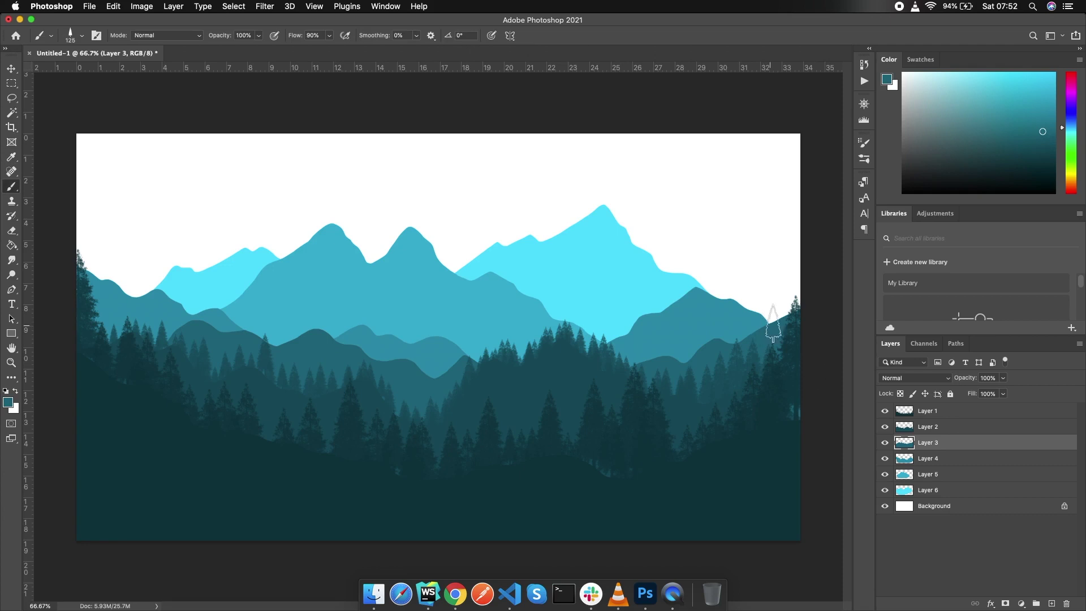
key("bracketleft")
key("bracketleft")
left_click(793, 310)
left_click(744, 334)
left_click(652, 350)
left_click(397, 349)
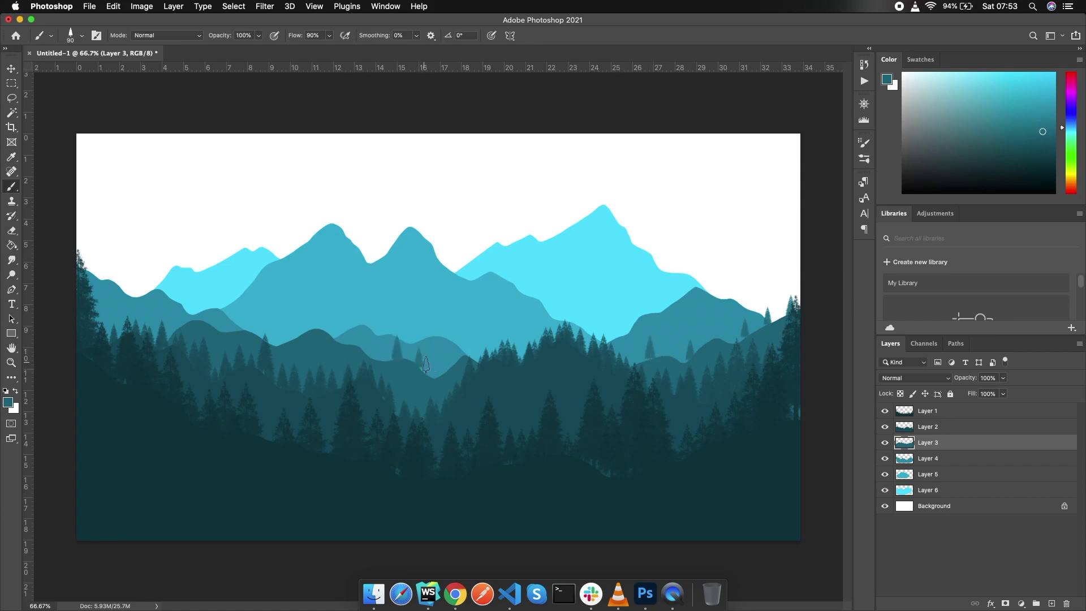
left_click_drag(176, 319, 207, 318)
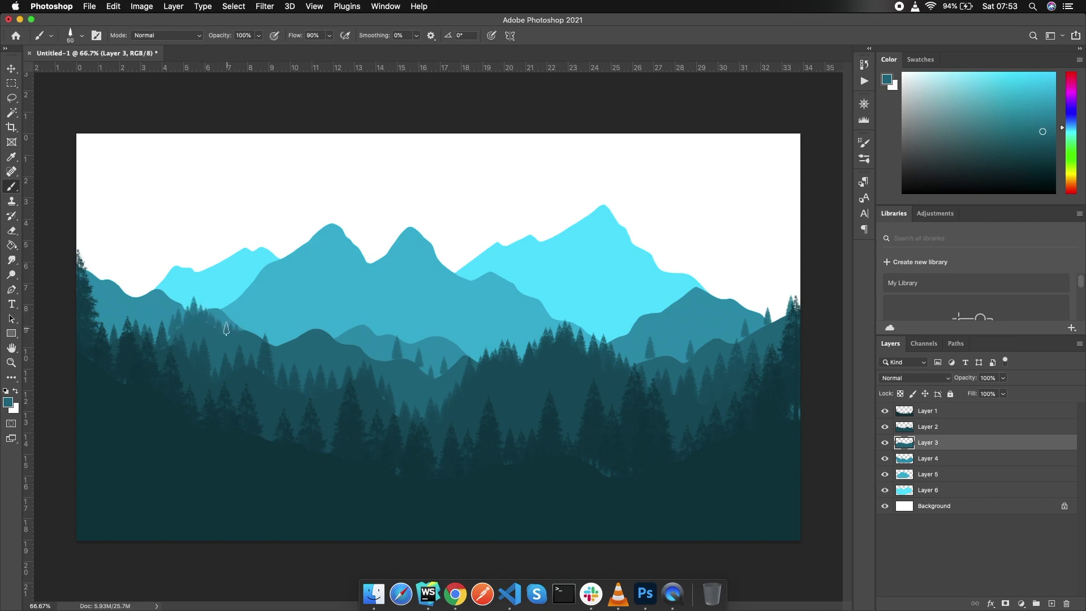
left_click_drag(276, 345, 292, 340)
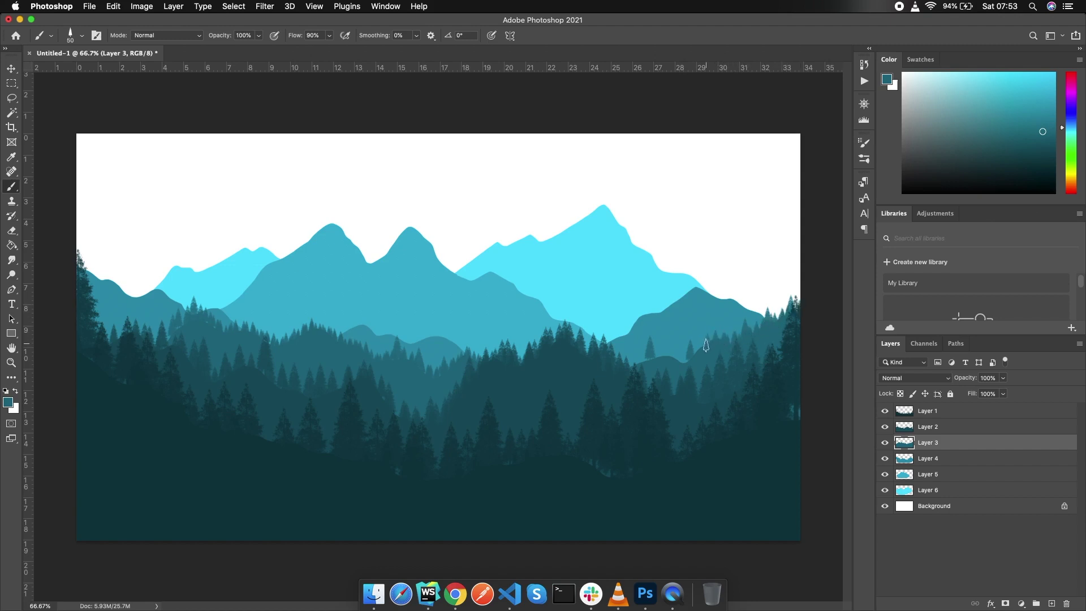
left_click_drag(620, 368, 694, 358)
On Layer 4, sample a pale teal and paint tiny pines along the far left ridge.
left_click(947, 461)
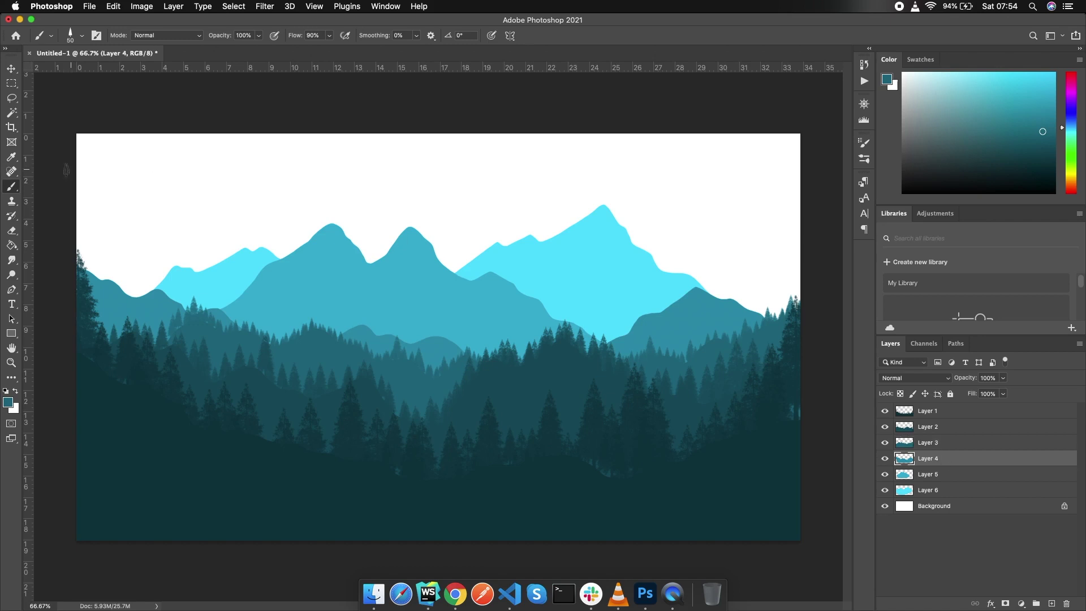
left_click(11, 156)
left_click(886, 459)
left_click(702, 310)
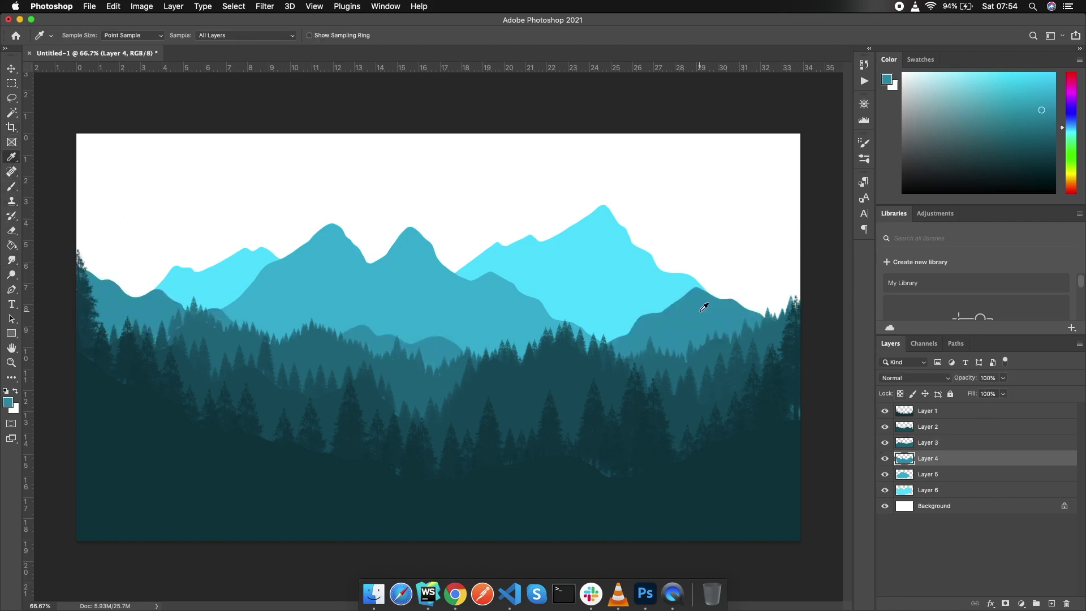
left_click(12, 191)
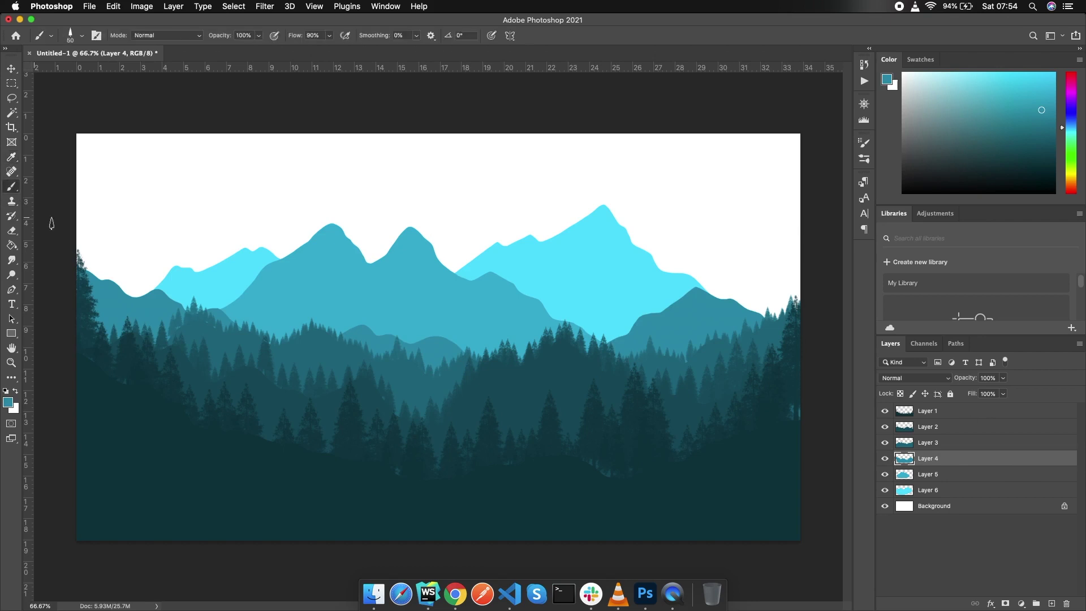
left_click_drag(97, 276, 135, 297)
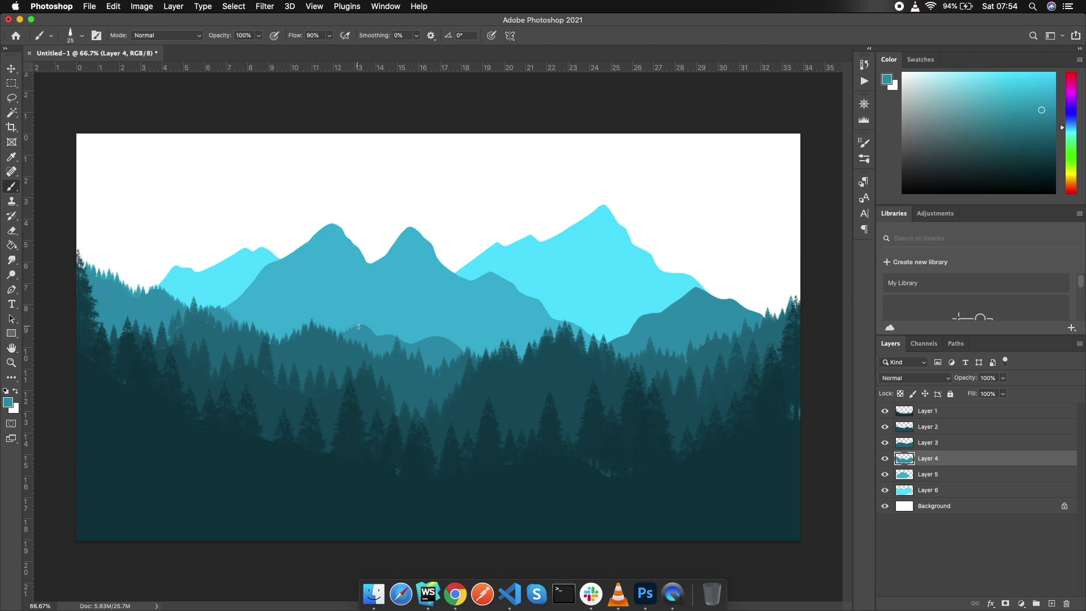
left_click(96, 35)
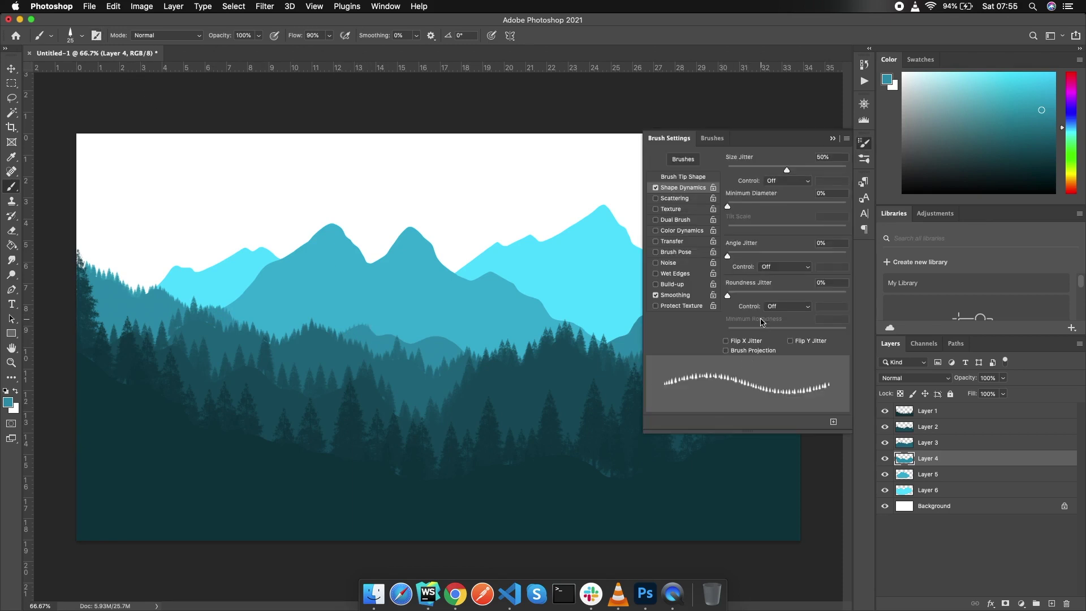
Set the tree brush tip spacing to 88% in Brush Settings.
left_click(677, 177)
left_click_drag(797, 331, 779, 332)
left_click(833, 139)
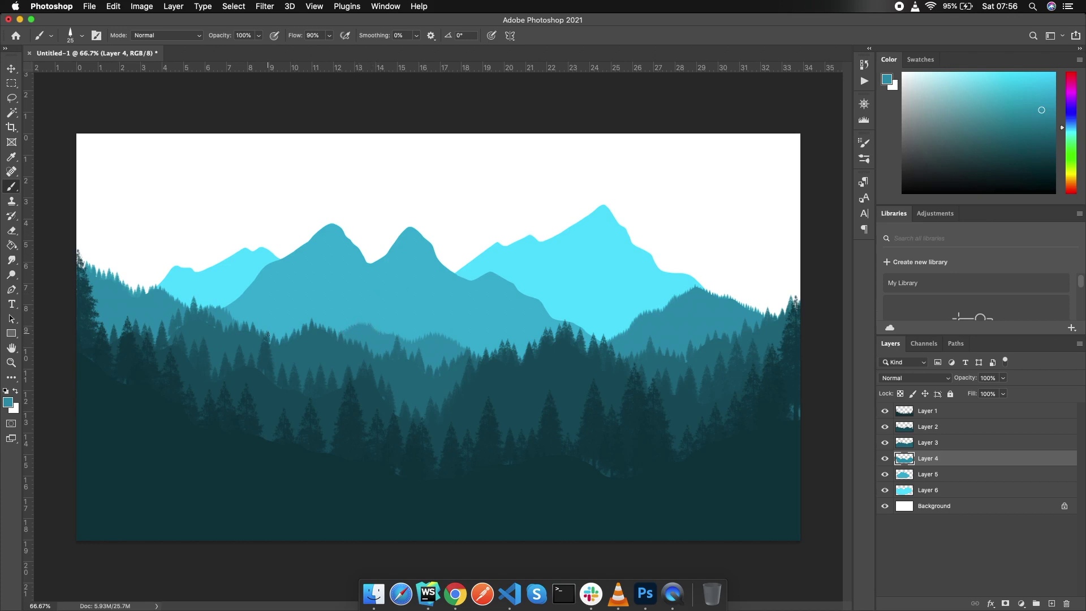
left_click(936, 477)
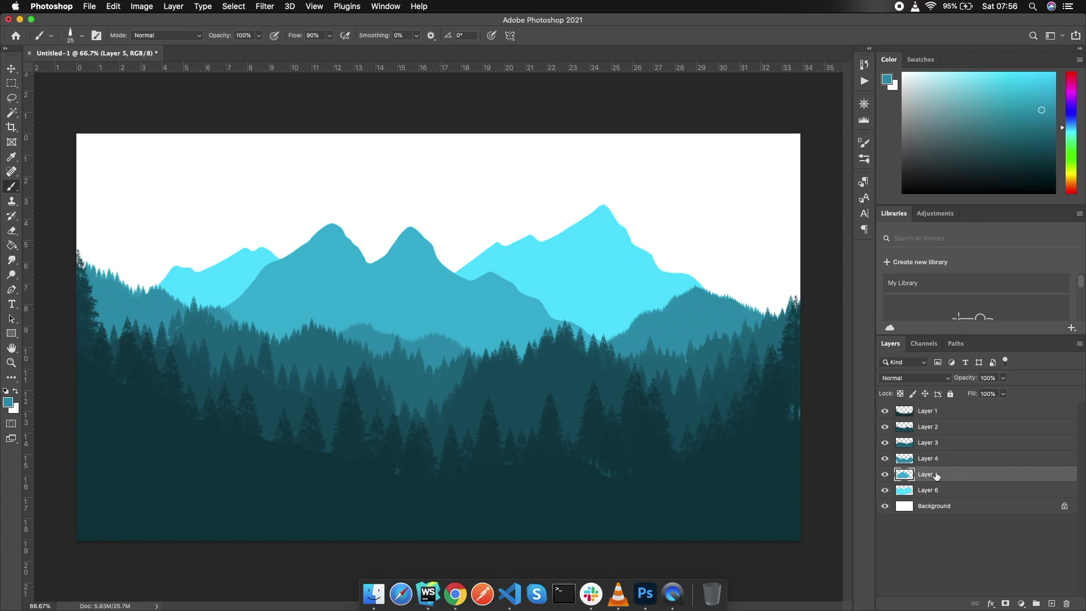
Add a new layer above Background and marquee-select the sky area.
left_click(950, 507)
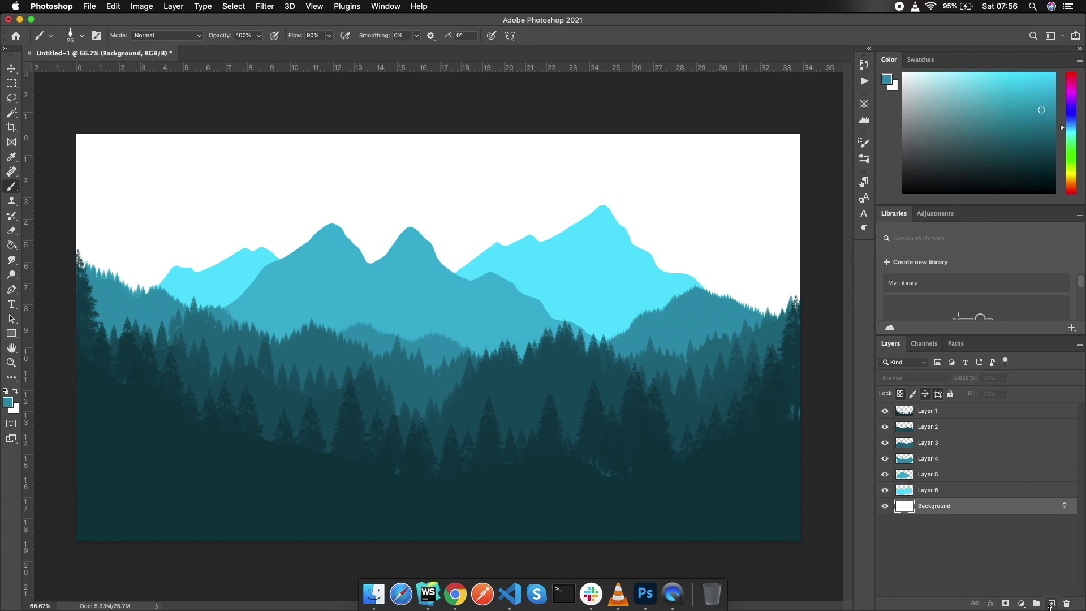
left_click(1051, 604)
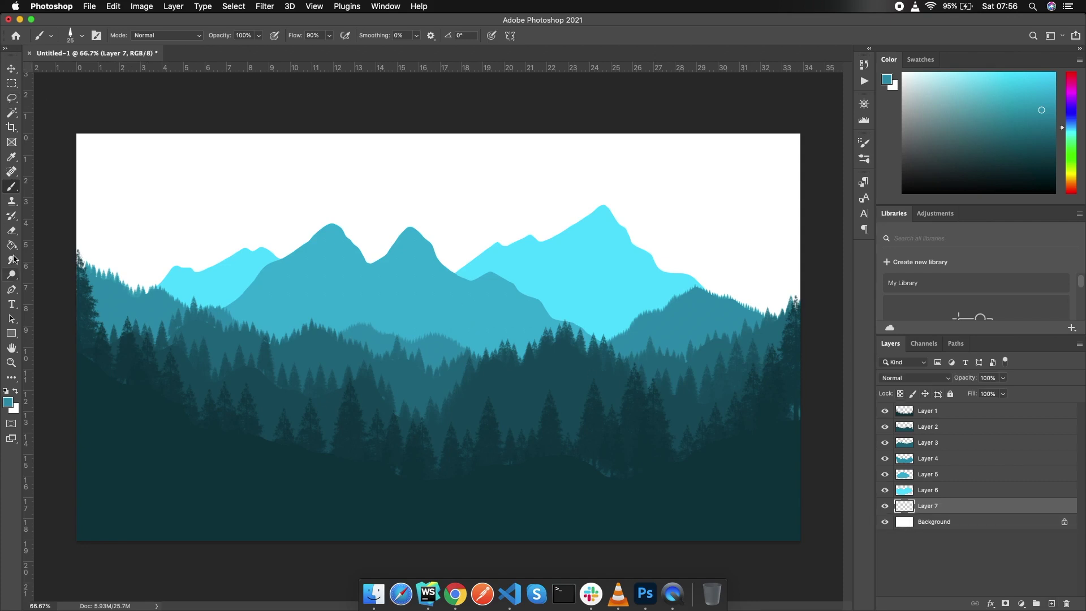
left_click(11, 83)
left_click_drag(55, 117, 811, 362)
Fill the sky selection with pale cyan bcf2fe and deselect.
left_click(13, 245)
left_click(8, 402)
left_click(610, 154)
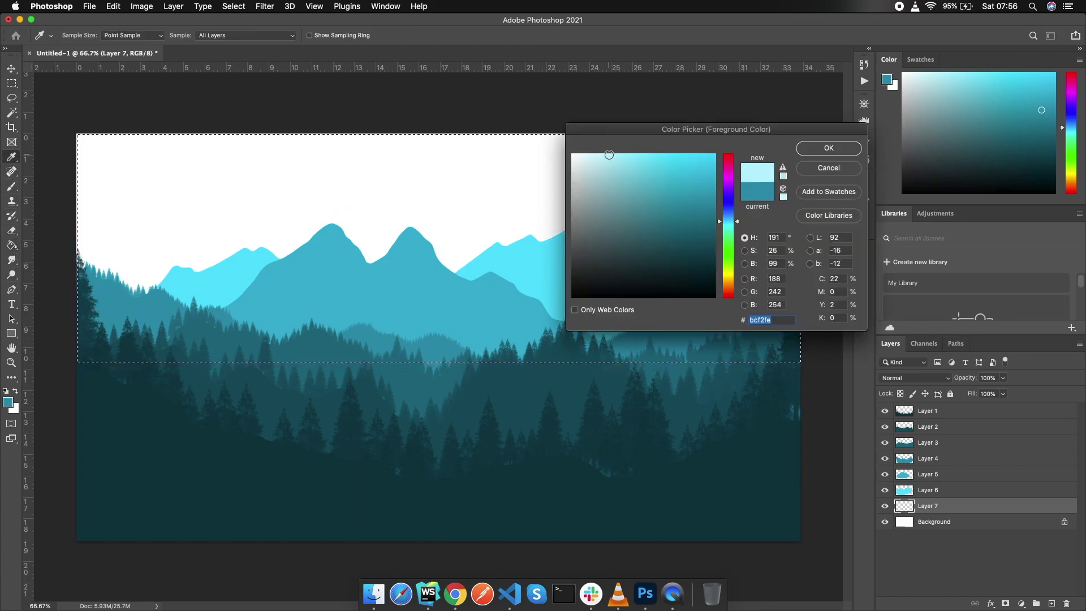
left_click(828, 148)
left_click(461, 177)
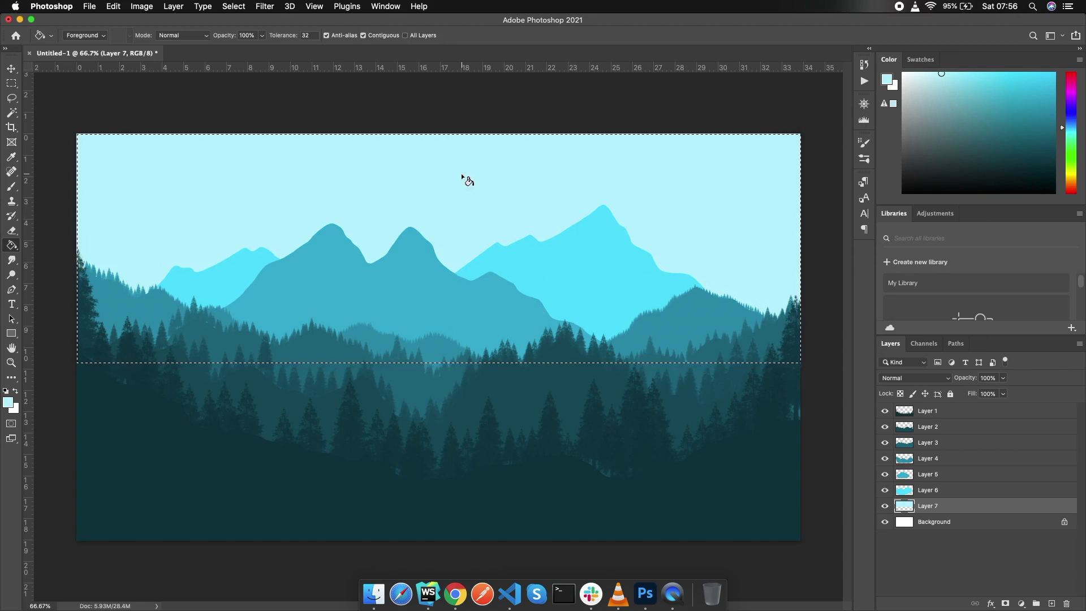
left_click(936, 494)
key("ctrl+d")
left_click(902, 478)
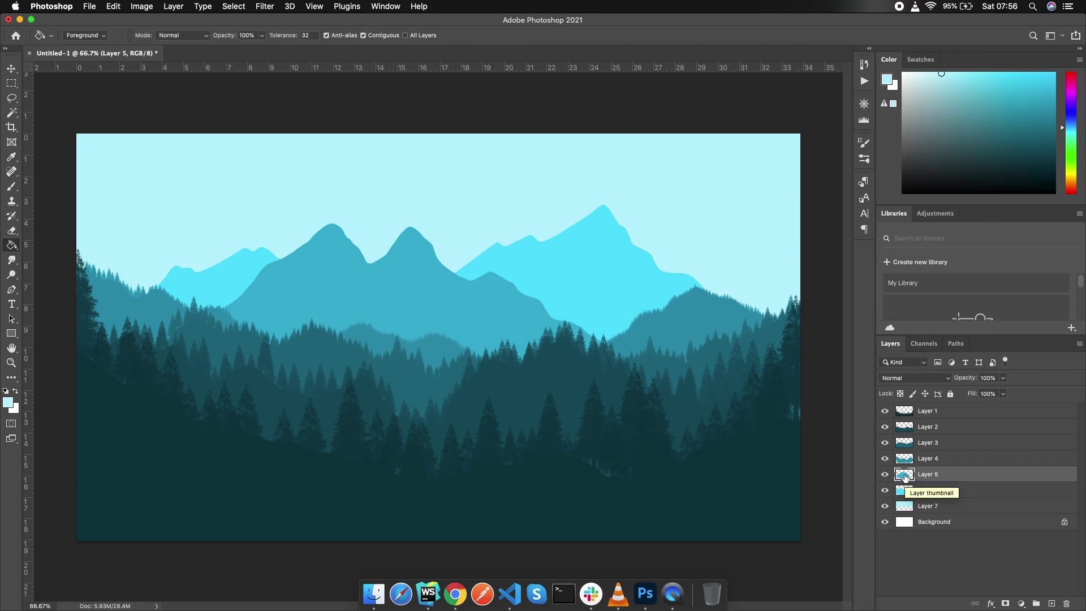
Load Layer 5's mountain shape as a selection.
right_click(906, 478)
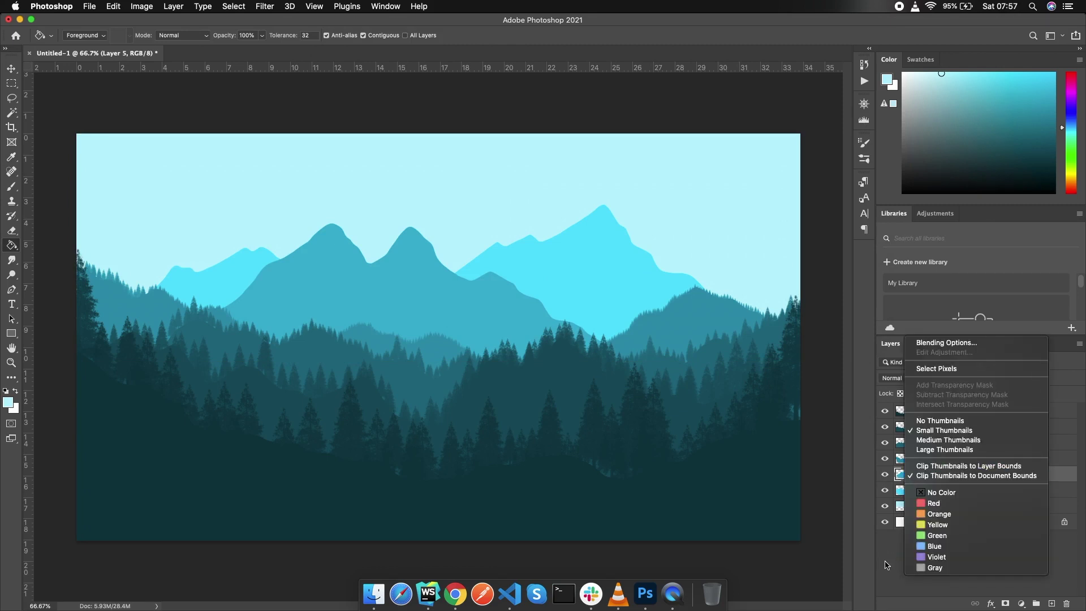
left_click(904, 478)
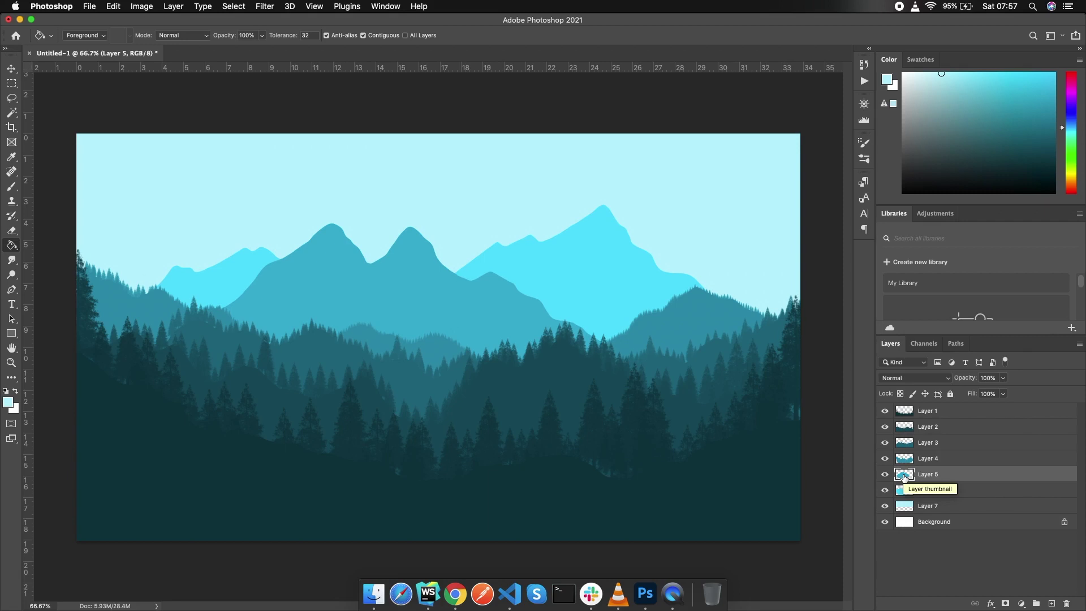
left_click(905, 477, "ctrl")
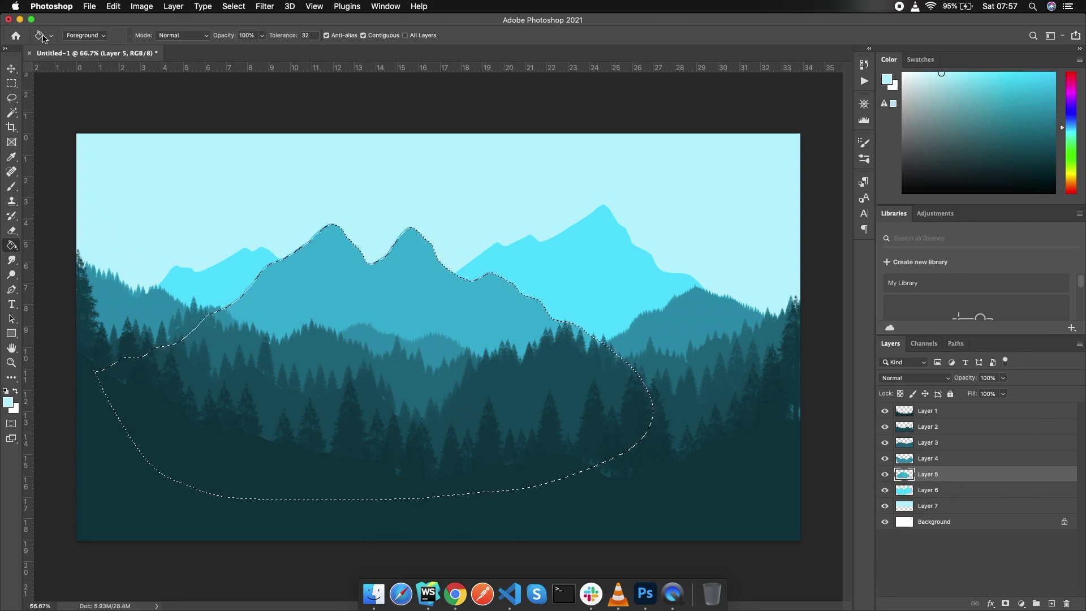
Pick the Foliage Mix brush, switch to the Mixer Brush, and set white as foreground colour.
left_click(11, 187)
left_click(81, 35)
scroll(70, 194, "up", 2)
scroll(71, 186, "up", 2)
scroll(73, 182, "up", 2)
left_click(80, 178)
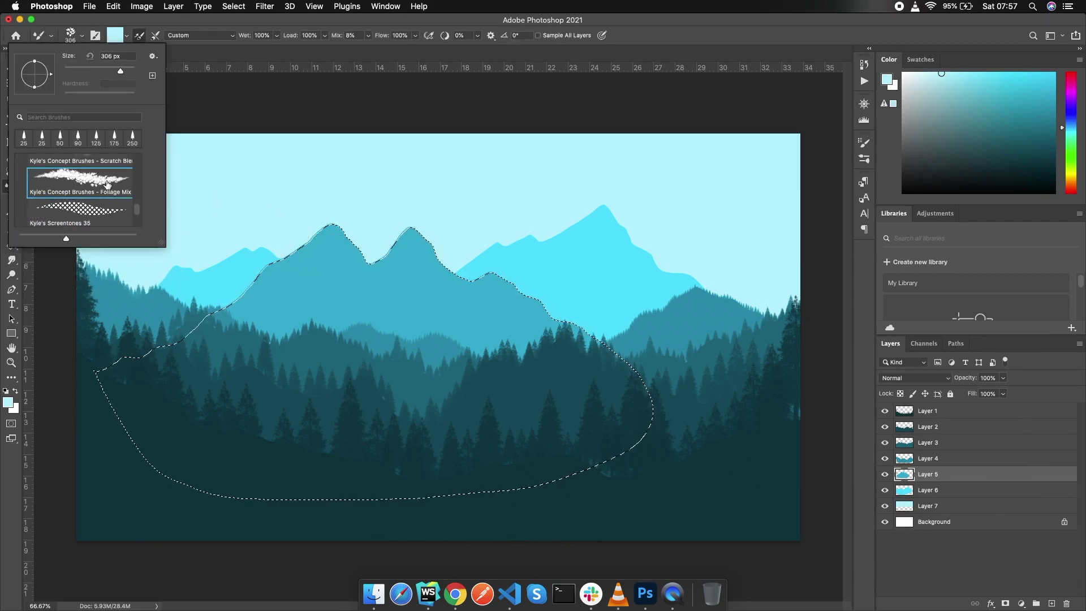
scroll(107, 184, "up", 1)
key("r")
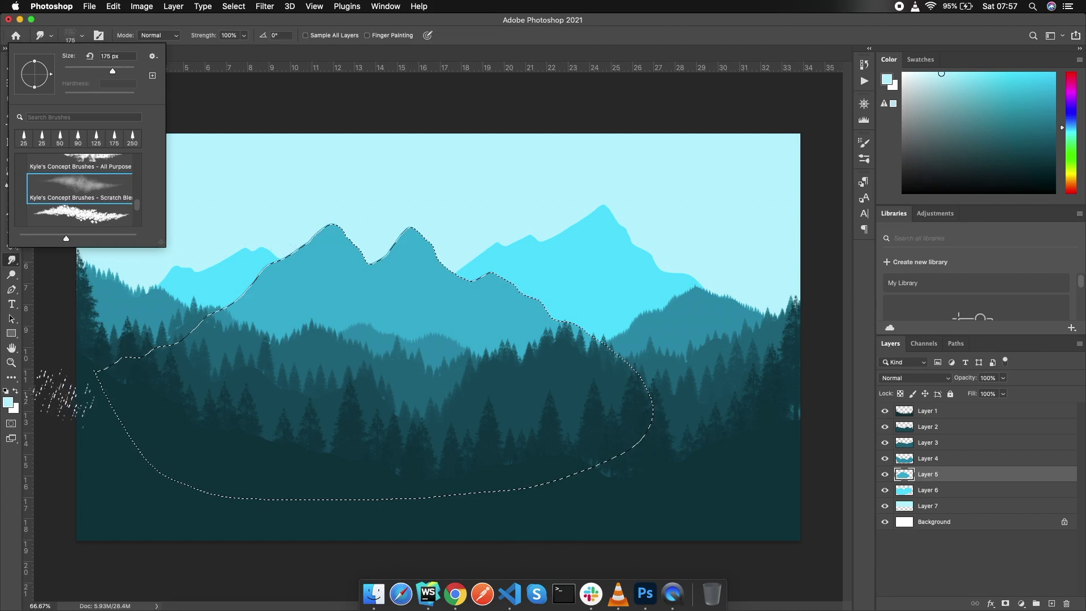
left_click(8, 402)
left_click(573, 155)
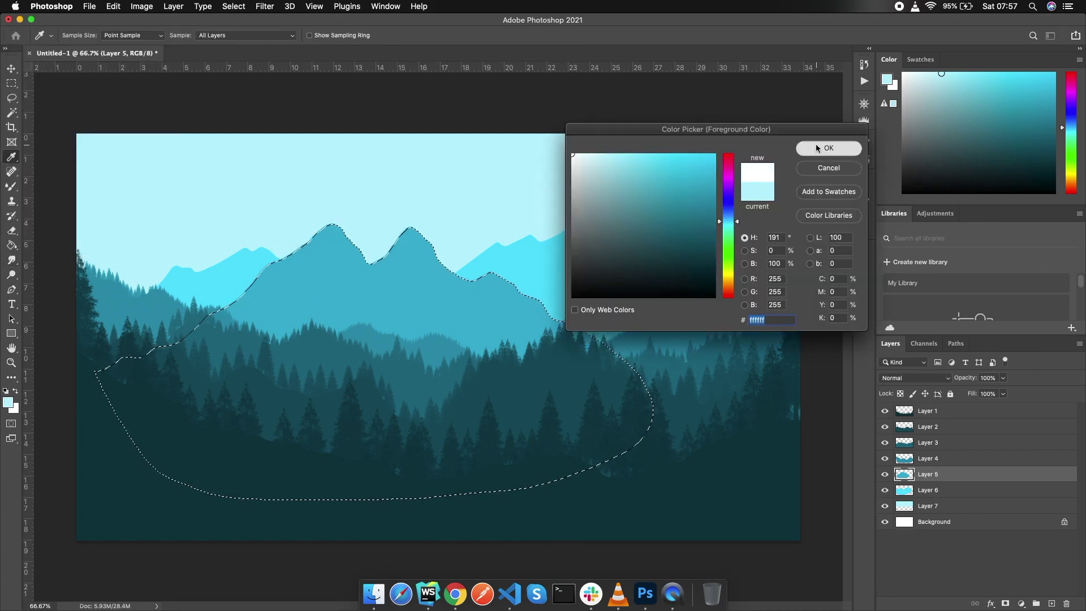
left_click(817, 148)
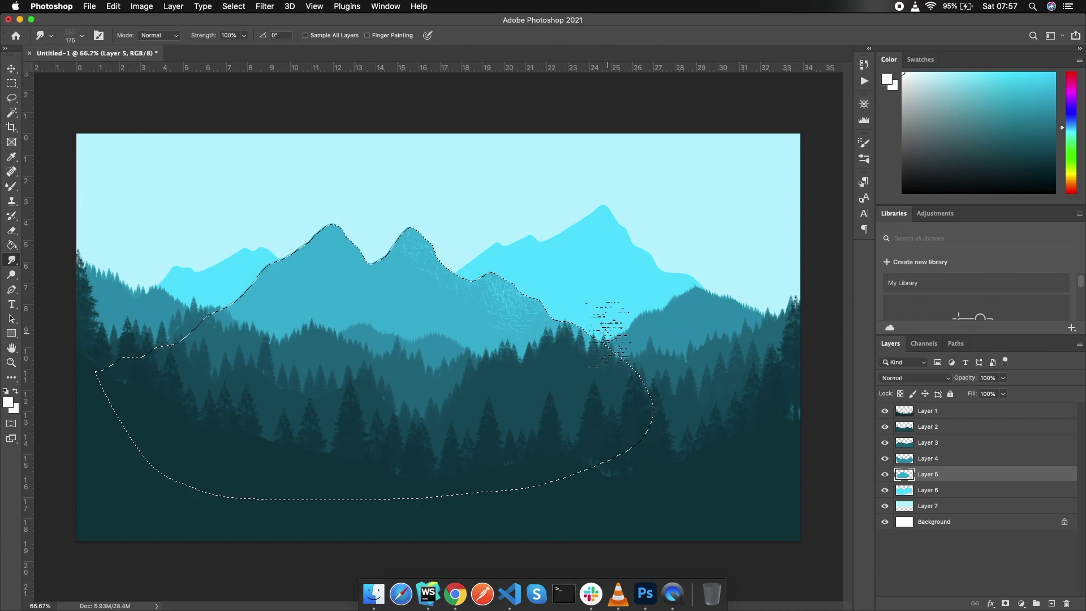
Try the All Purpose and Spatter Bot 1 brush presets.
left_click(82, 38)
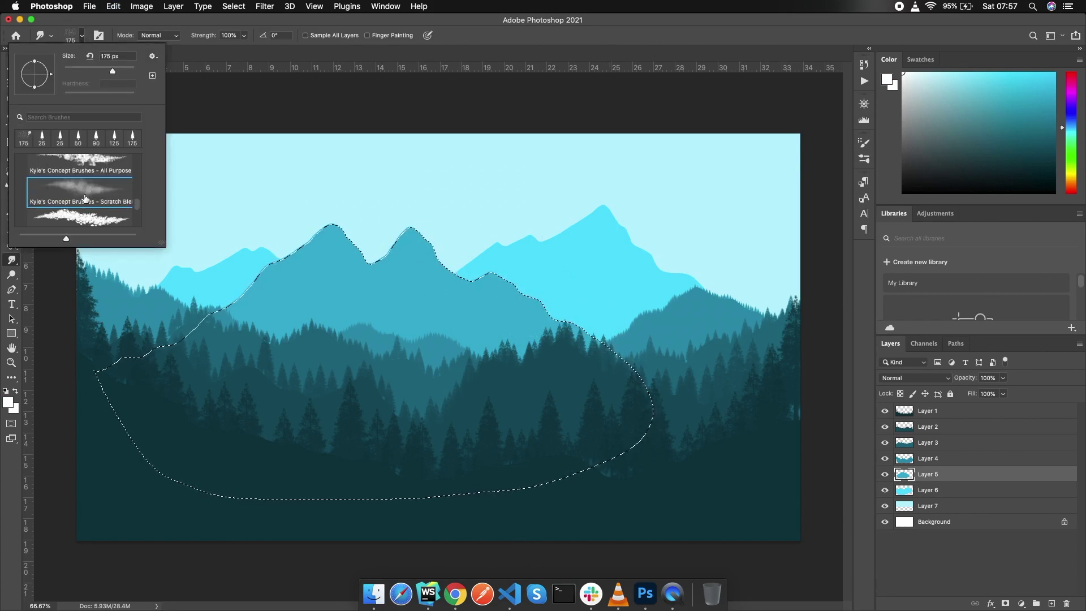
left_click(80, 179)
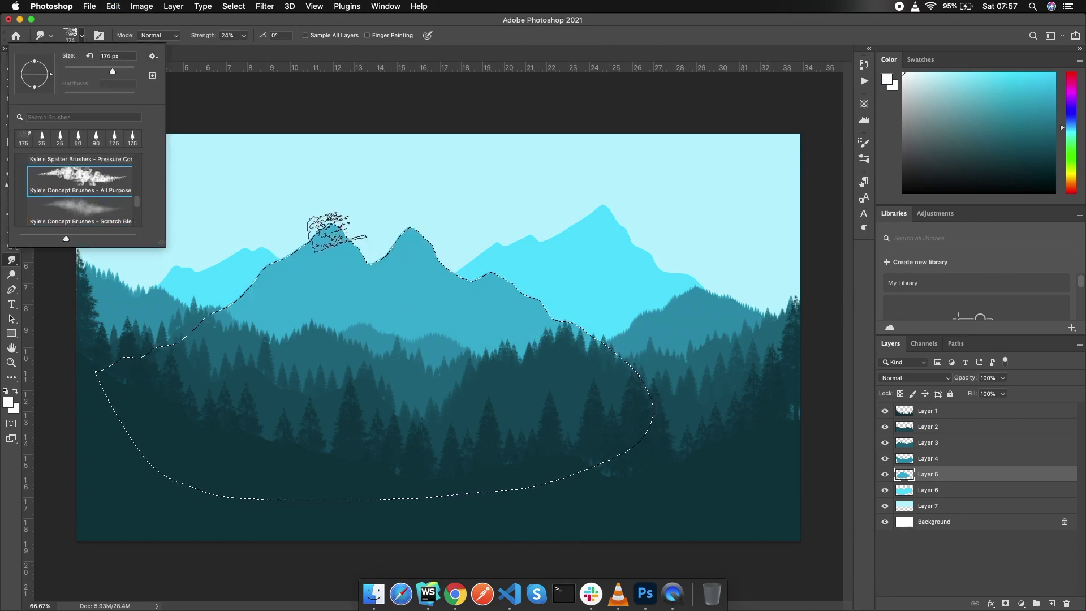
left_click(334, 231)
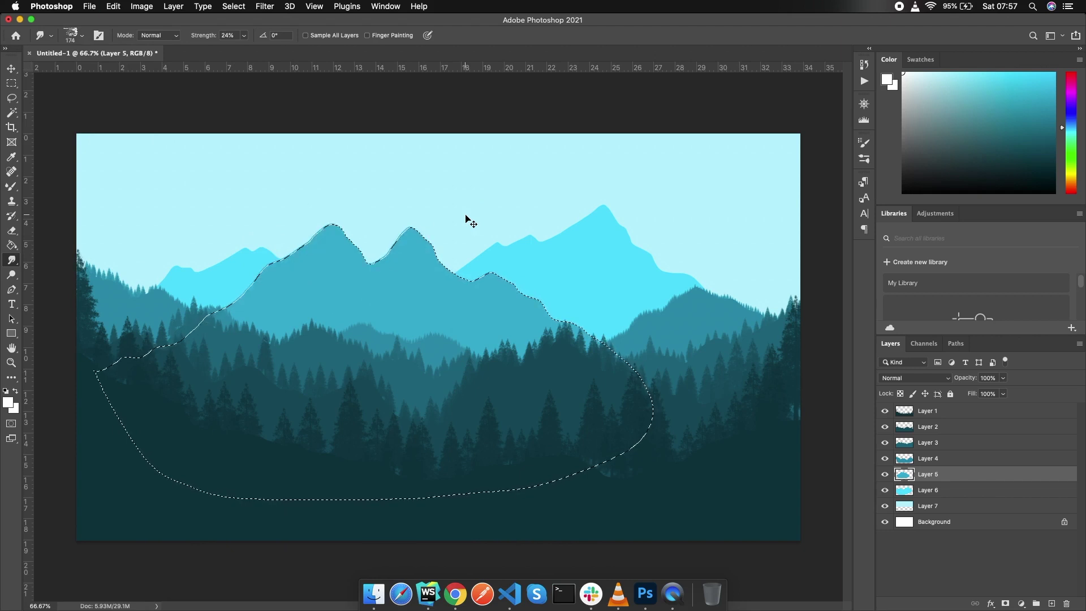
left_click(83, 36)
scroll(95, 187, "down", 3)
scroll(95, 187, "down", 3)
scroll(95, 186, "down", 3)
left_click(105, 186)
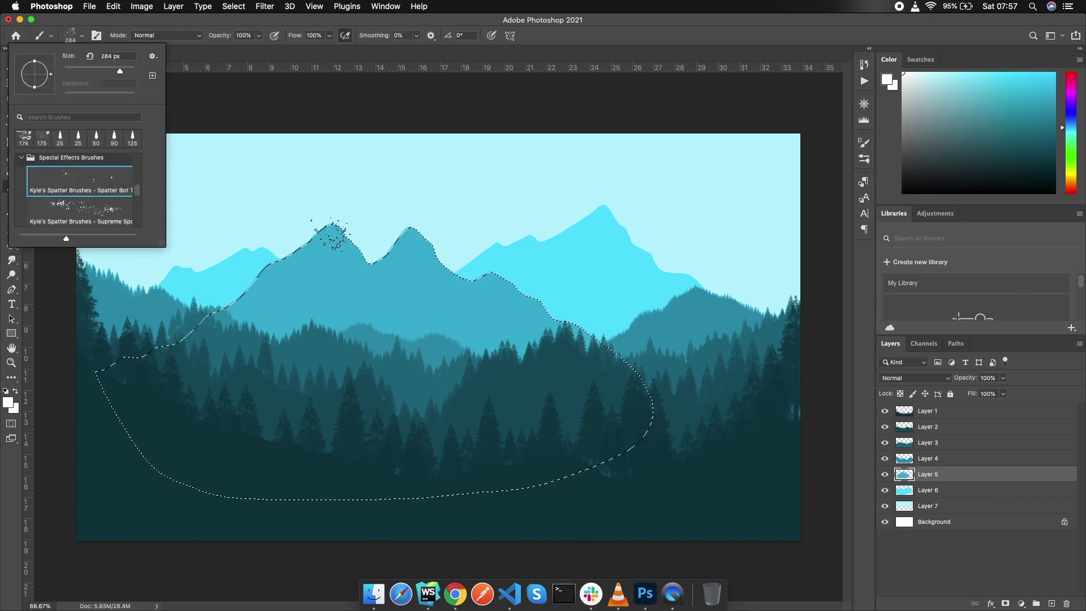
left_click(334, 233)
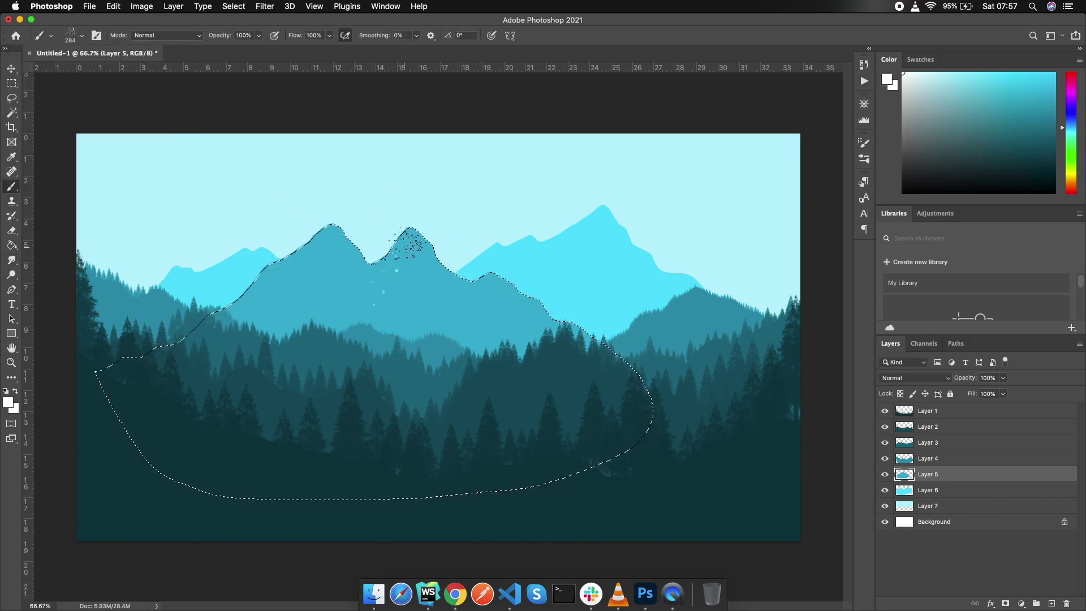
Choose the Real Oils 01 brush from the Wet Media presets.
left_click(82, 35)
scroll(75, 184, "up", 2)
left_click(22, 188)
scroll(90, 198, "down", 2)
scroll(90, 199, "down", 3)
scroll(90, 199, "down", 3)
scroll(91, 199, "down", 1)
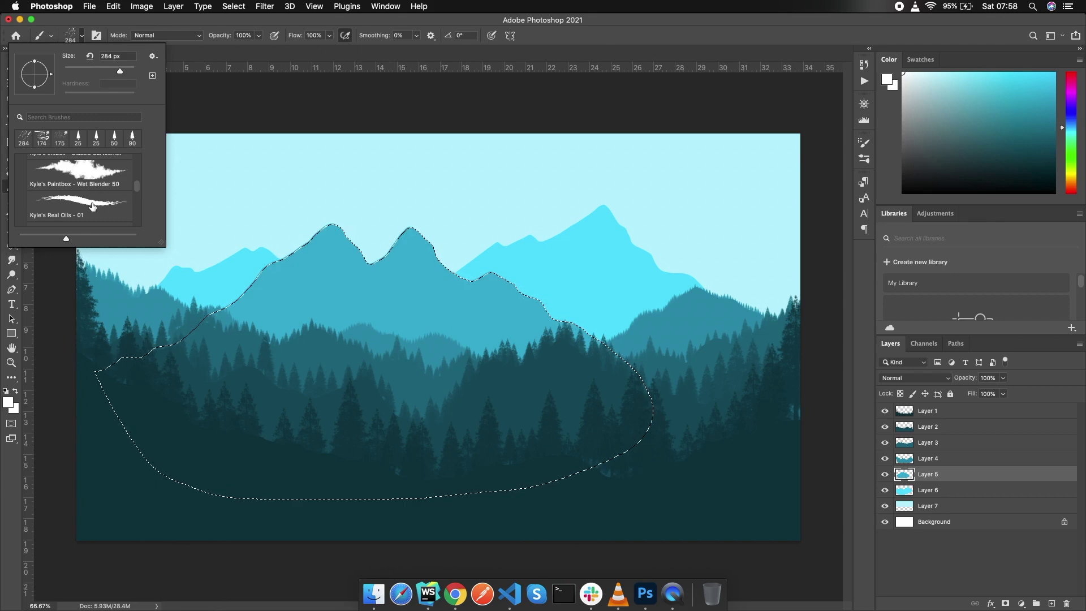
left_click(90, 201)
left_click(405, 235)
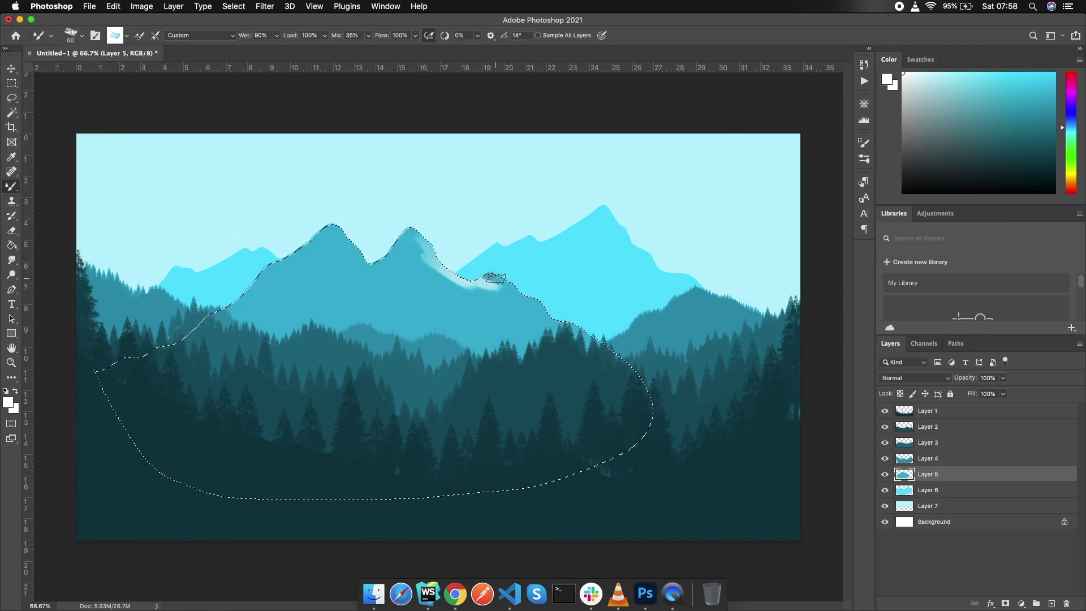
Paint snow along the right peak's ridge and down the left peak's right slope.
key("super+z")
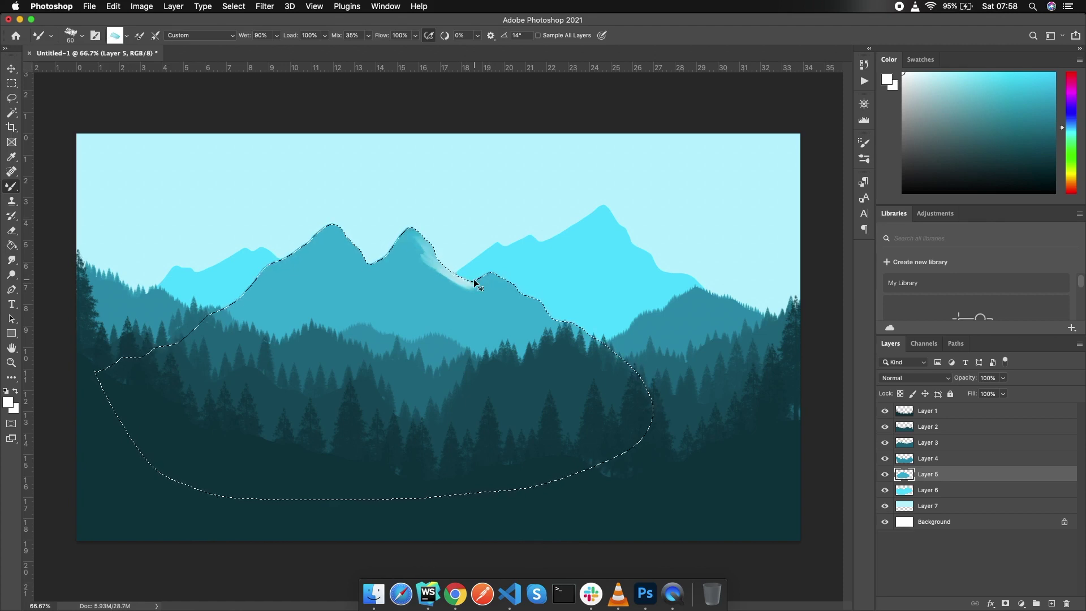
left_click_drag(448, 274, 472, 282)
left_click_drag(344, 238, 376, 265)
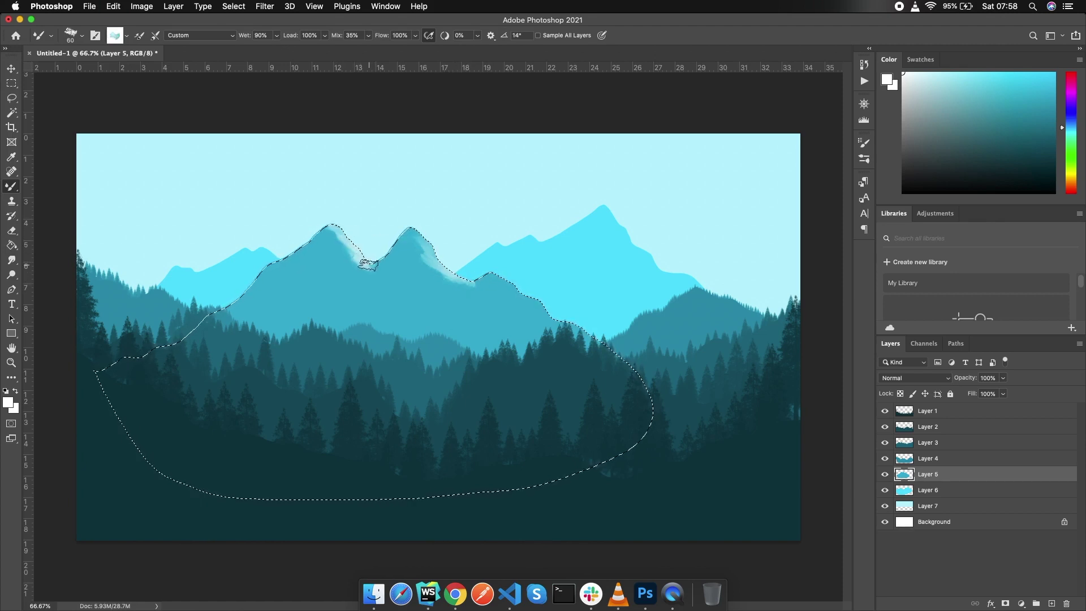
left_click_drag(493, 274, 501, 276)
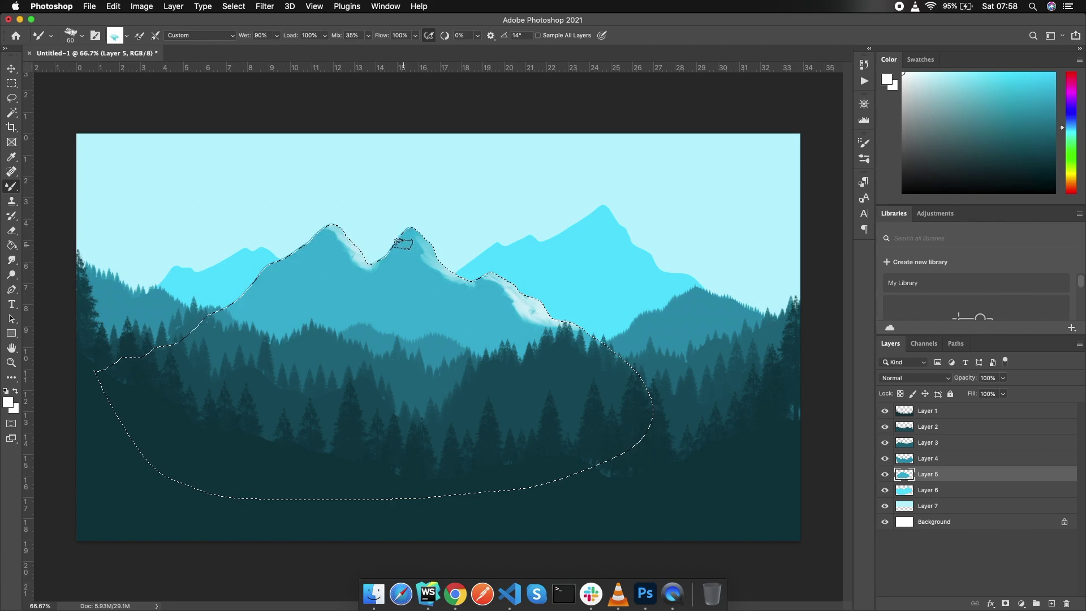
left_click_drag(417, 233, 443, 264)
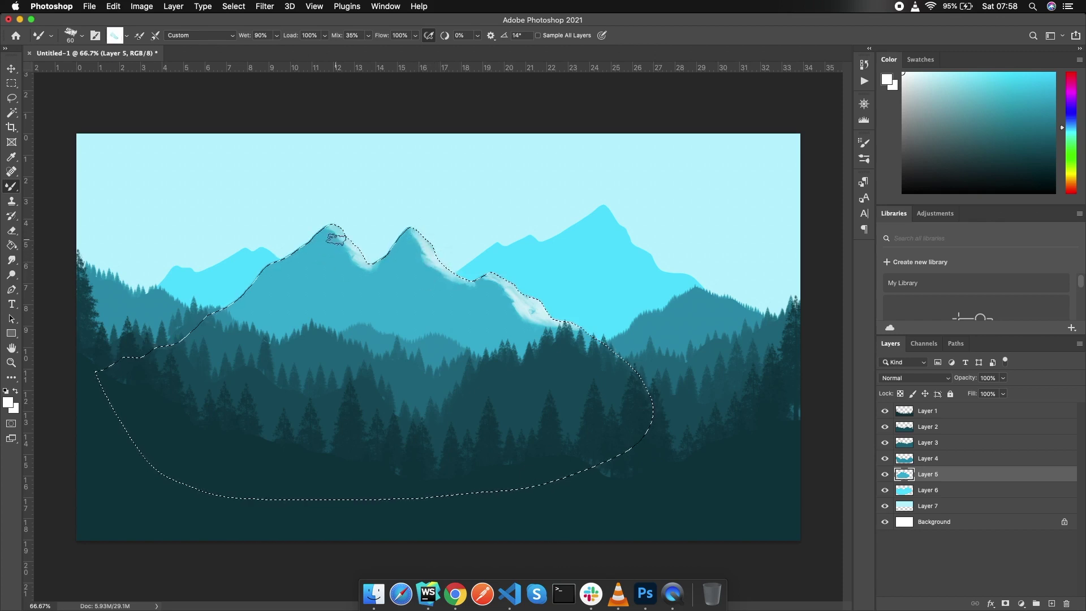
Rework the snow down the left peak's left slope, then streak the right flank and saddle.
mouse_move(291, 256)
left_mouse_down()
mouse_move(291, 279)
mouse_move(271, 302)
left_mouse_up()
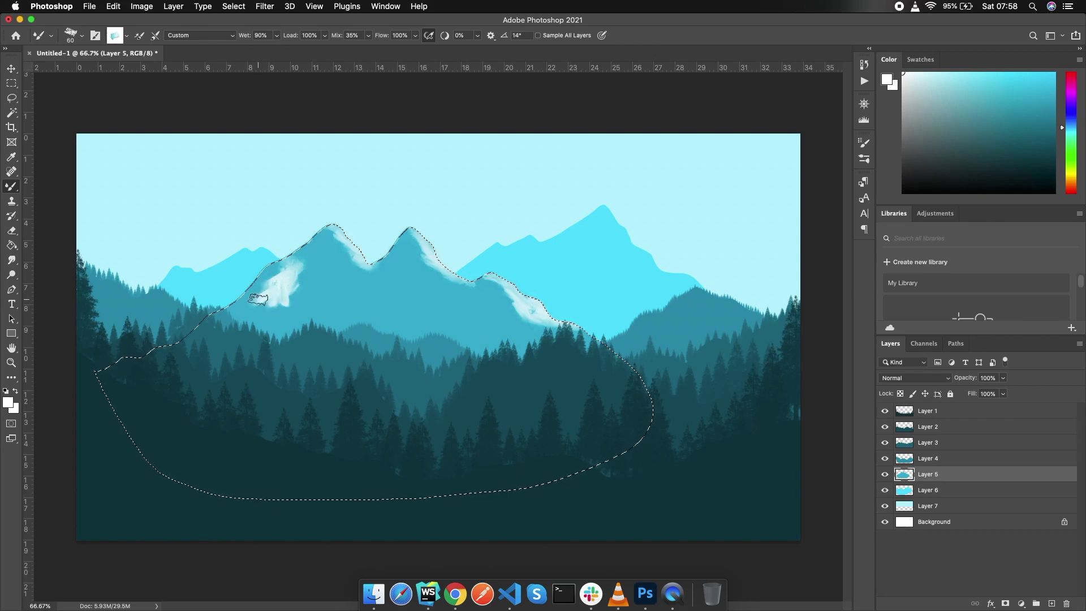
key("super+z")
key("super+z")
key("super+z")
key("super+z")
left_click_drag(295, 270, 276, 292)
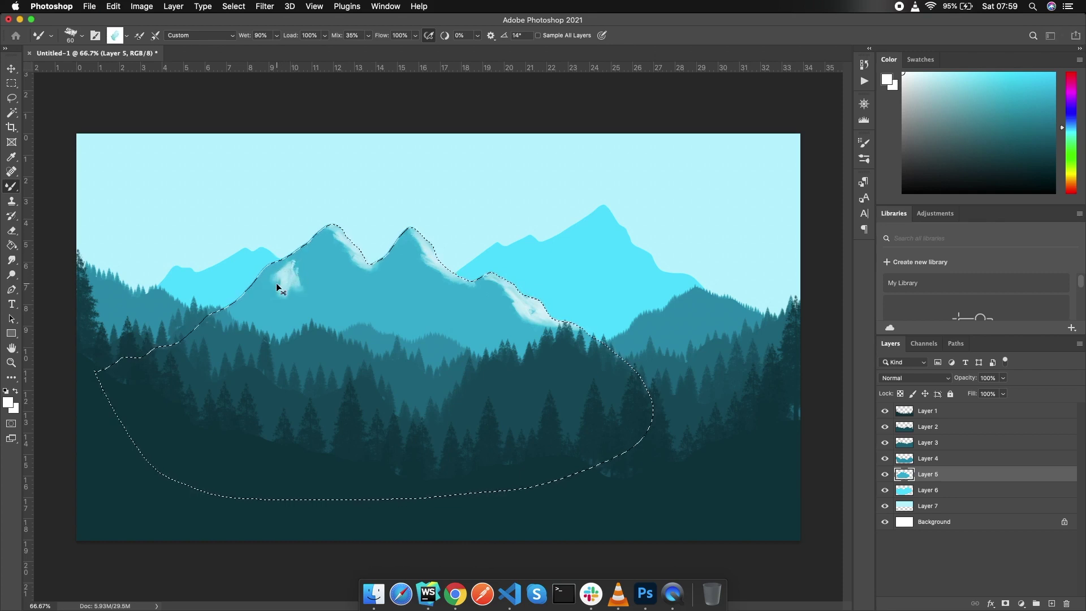
key("super+z")
mouse_move(267, 275)
left_mouse_down()
mouse_move(273, 294)
mouse_move(237, 306)
mouse_move(297, 272)
mouse_move(294, 255)
mouse_move(365, 263)
mouse_move(392, 292)
mouse_move(365, 306)
mouse_move(396, 320)
mouse_move(448, 318)
mouse_move(376, 290)
mouse_move(399, 297)
mouse_move(403, 324)
mouse_move(450, 316)
mouse_move(432, 327)
mouse_move(390, 308)
mouse_move(417, 328)
mouse_move(399, 335)
mouse_move(454, 334)
left_mouse_up()
mouse_move(481, 290)
left_mouse_down()
mouse_move(449, 310)
mouse_move(466, 329)
mouse_move(476, 312)
mouse_move(391, 299)
mouse_move(494, 328)
left_mouse_up()
left_click_drag(396, 280, 368, 277)
Blend softer white snow across the left, middle and right peak faces.
left_click_drag(481, 305, 495, 343)
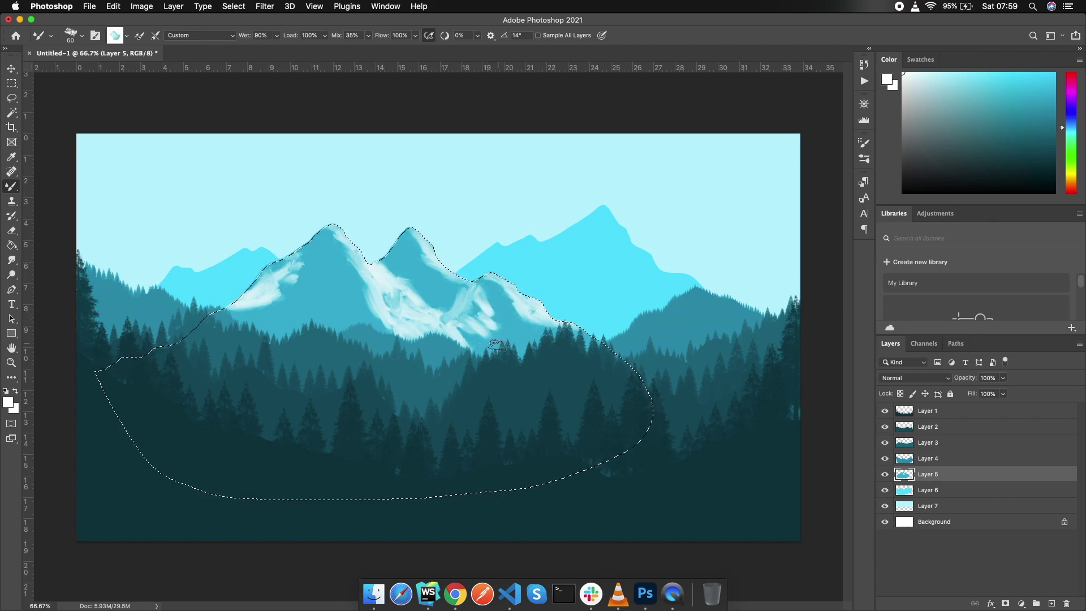
mouse_move(307, 290)
left_mouse_down()
mouse_move(280, 322)
mouse_move(342, 314)
left_mouse_up()
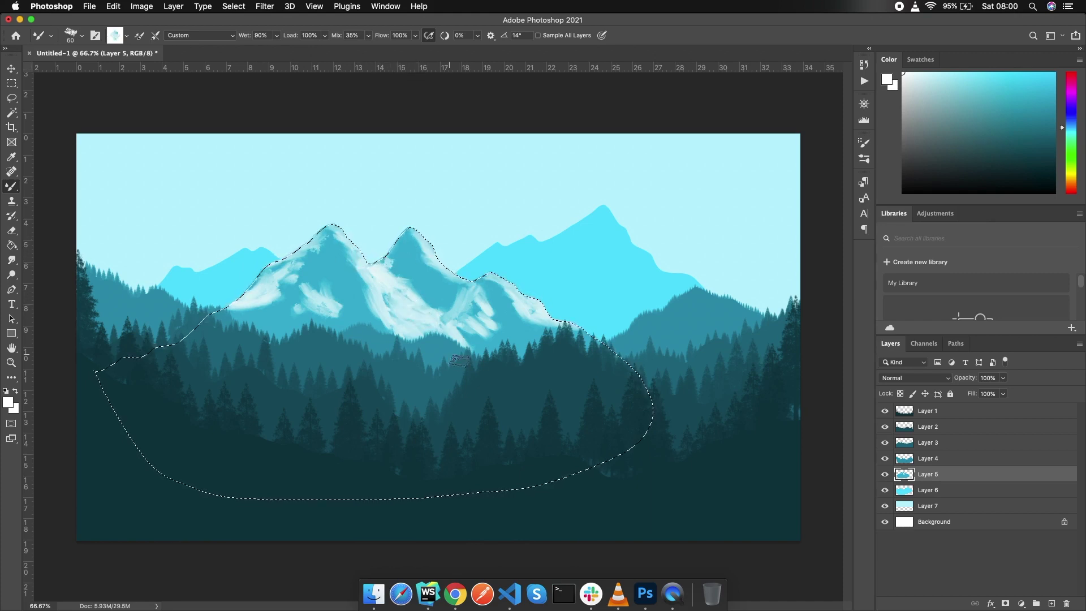
mouse_move(310, 291)
left_mouse_down()
mouse_move(339, 310)
mouse_move(300, 319)
left_mouse_up()
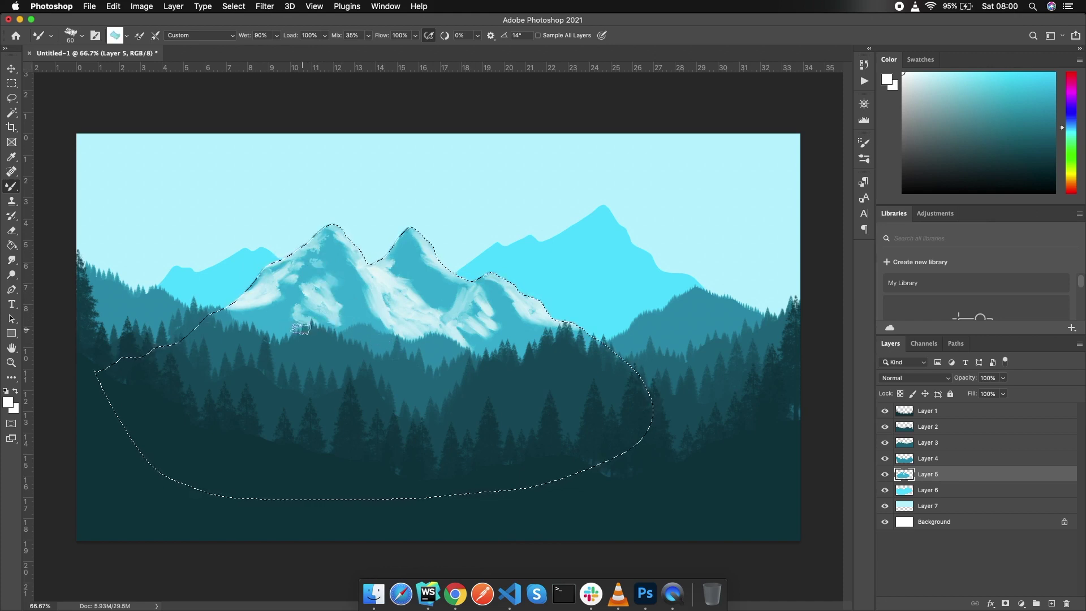
left_click_drag(274, 311, 246, 323)
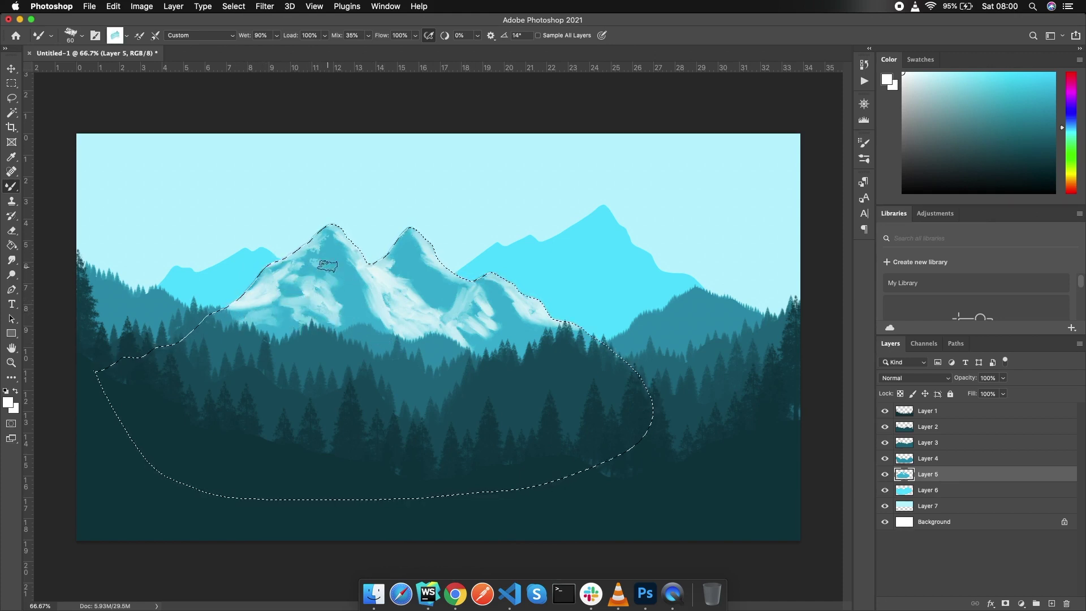
mouse_move(493, 325)
left_mouse_down()
mouse_move(468, 309)
mouse_move(447, 320)
left_mouse_up()
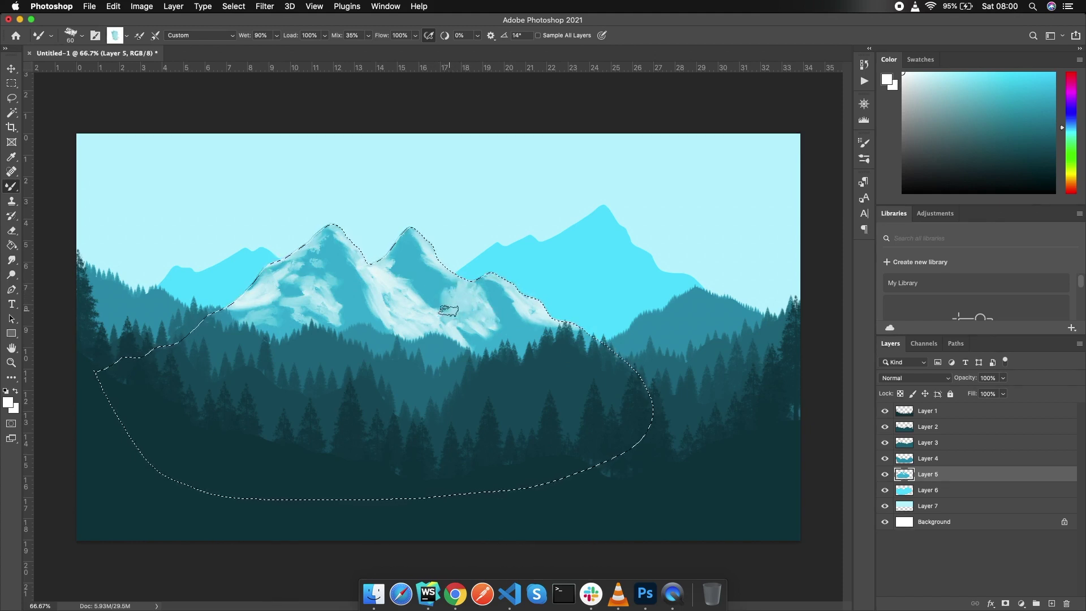
left_click_drag(459, 283, 525, 340)
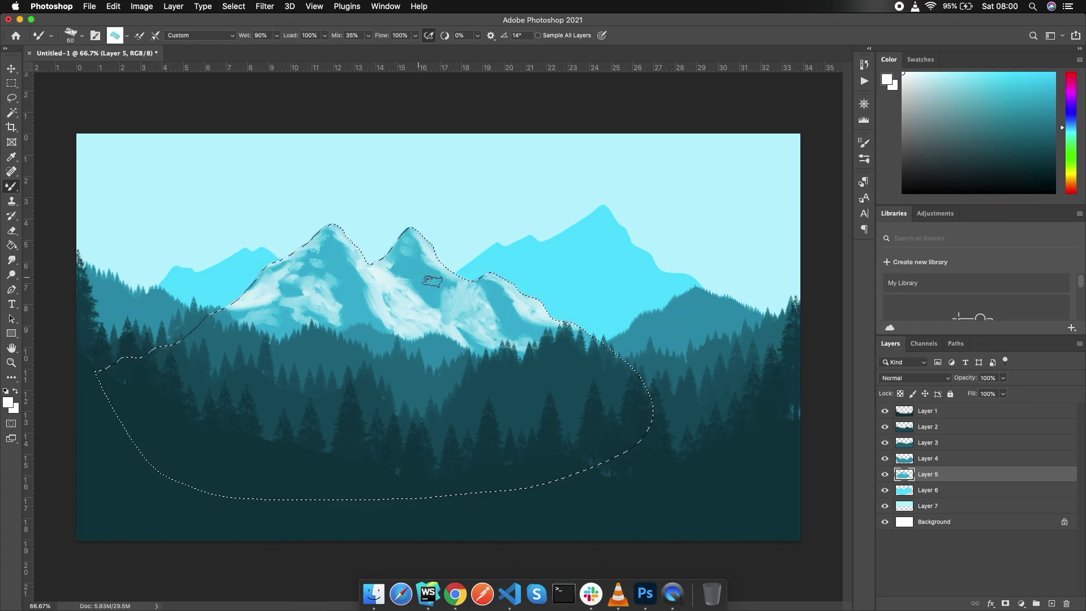
left_click_drag(305, 239, 300, 264)
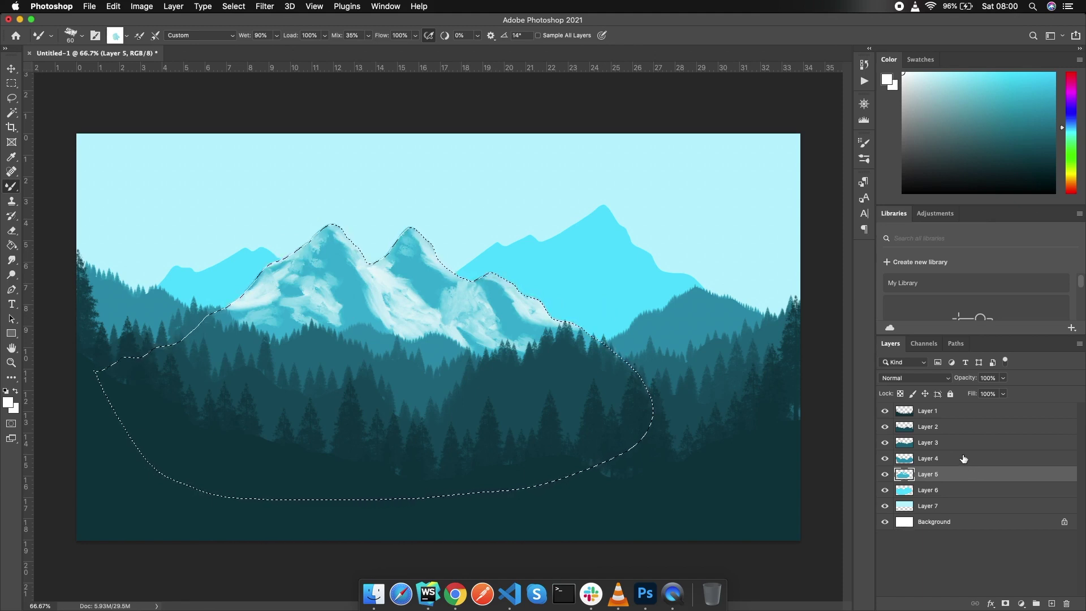
Refine with undo/redo, re-blend snow on the left and middle-right peaks, then deselect.
key("ctrl+z")
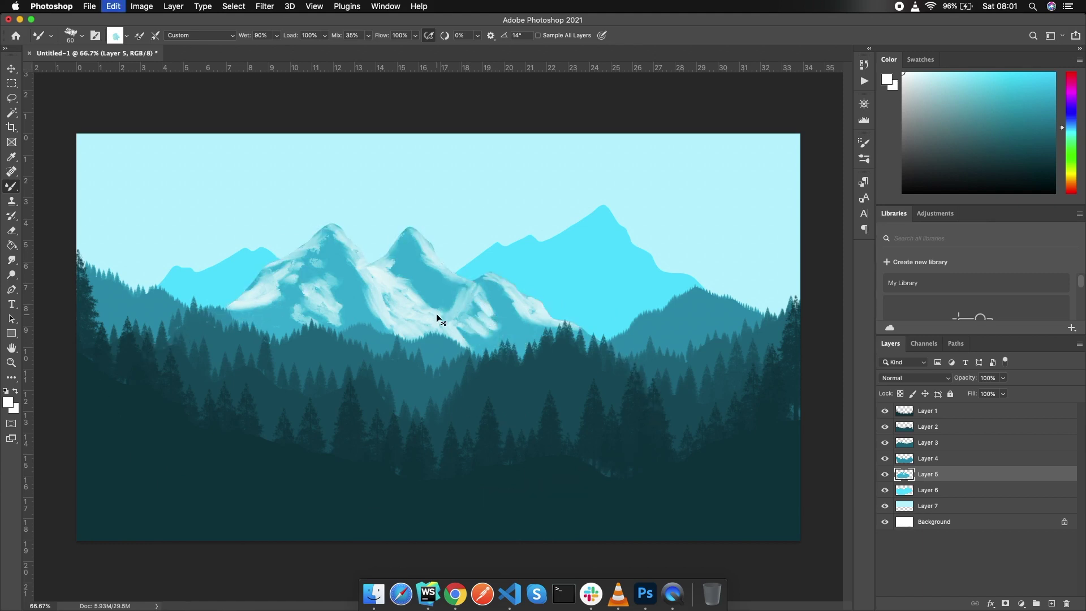
key("ctrl+shift+z")
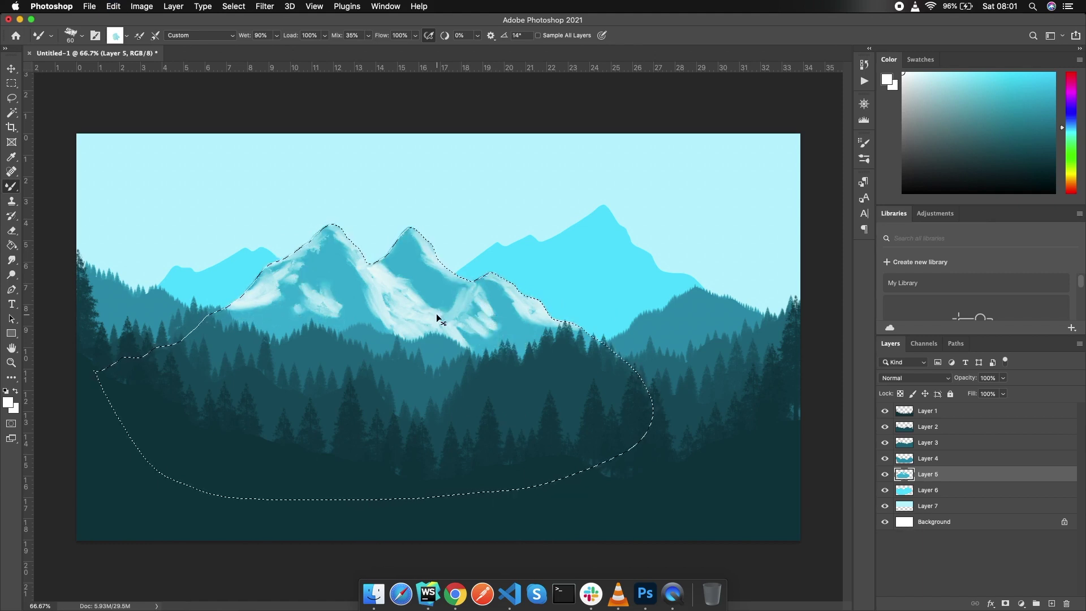
left_click(113, 6)
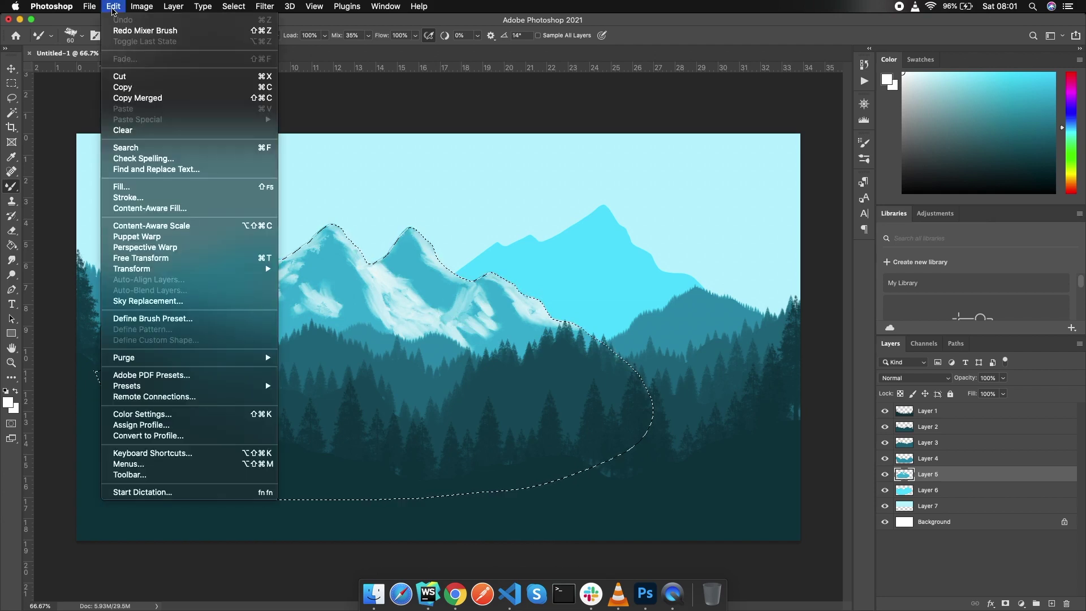
left_click(419, 304)
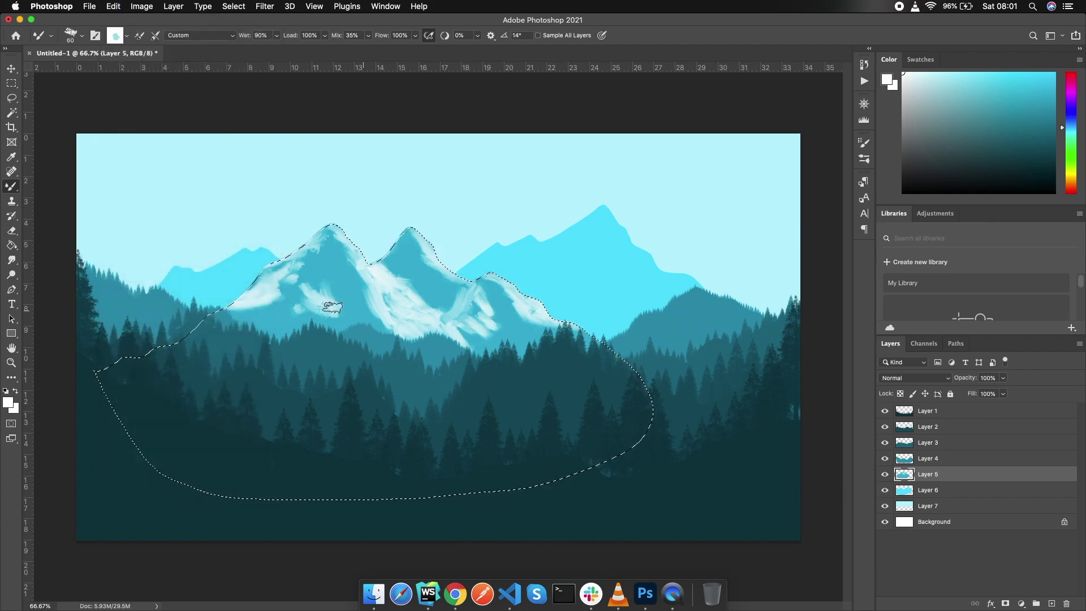
left_click_drag(316, 289, 296, 332)
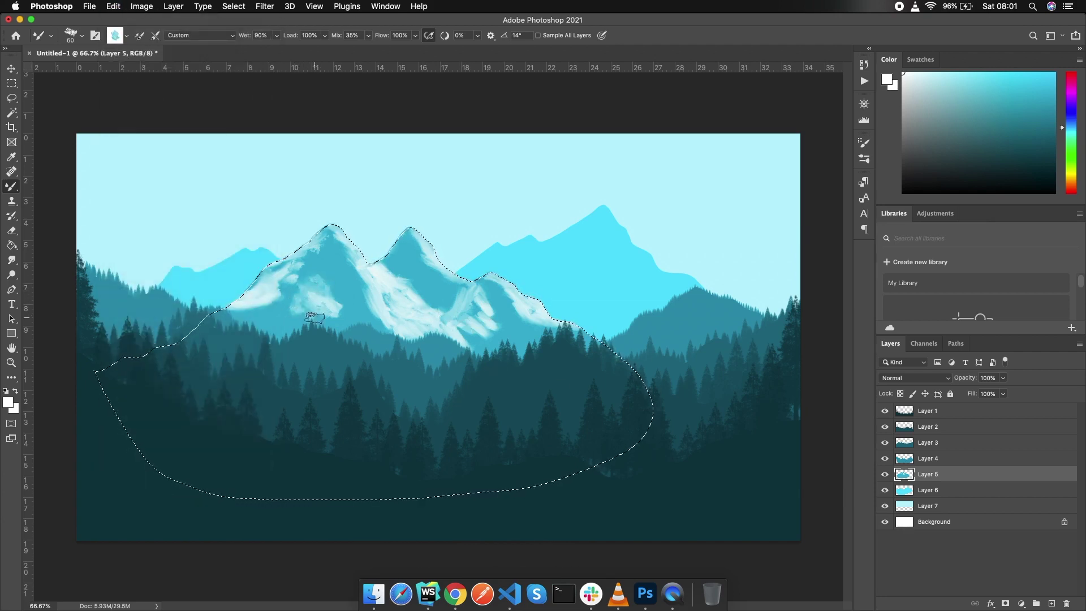
mouse_move(478, 317)
left_mouse_down()
mouse_move(380, 294)
mouse_move(494, 340)
mouse_move(478, 351)
left_mouse_up()
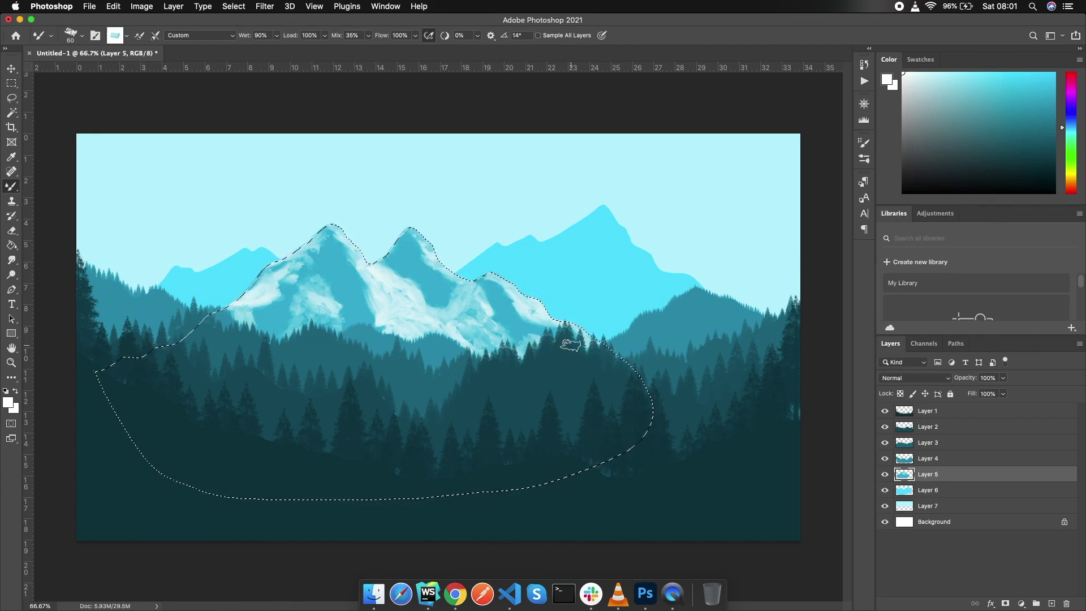
key("ctrl+d")
Load the back cyan mountains' Layer 6 outline as a selection and add a layer above.
left_click(929, 491)
left_click(903, 493, "ctrl")
left_click(1052, 604)
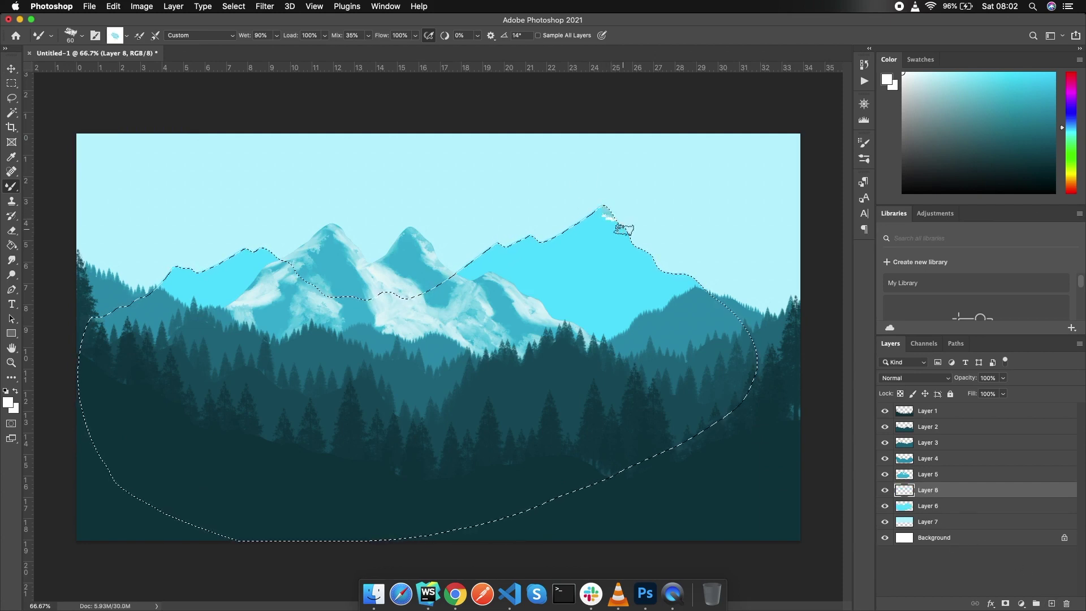
Try white snow dabs on the distant peak at lower opacity, then undo them.
left_click(647, 274)
left_click(606, 255)
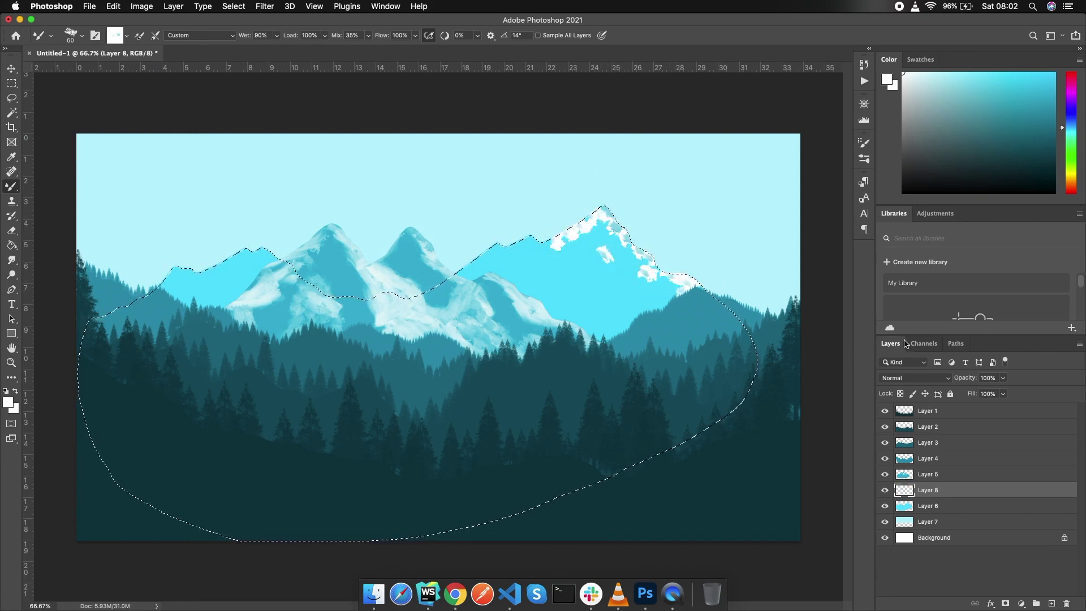
left_click(1003, 378)
left_click_drag(974, 396, 972, 396)
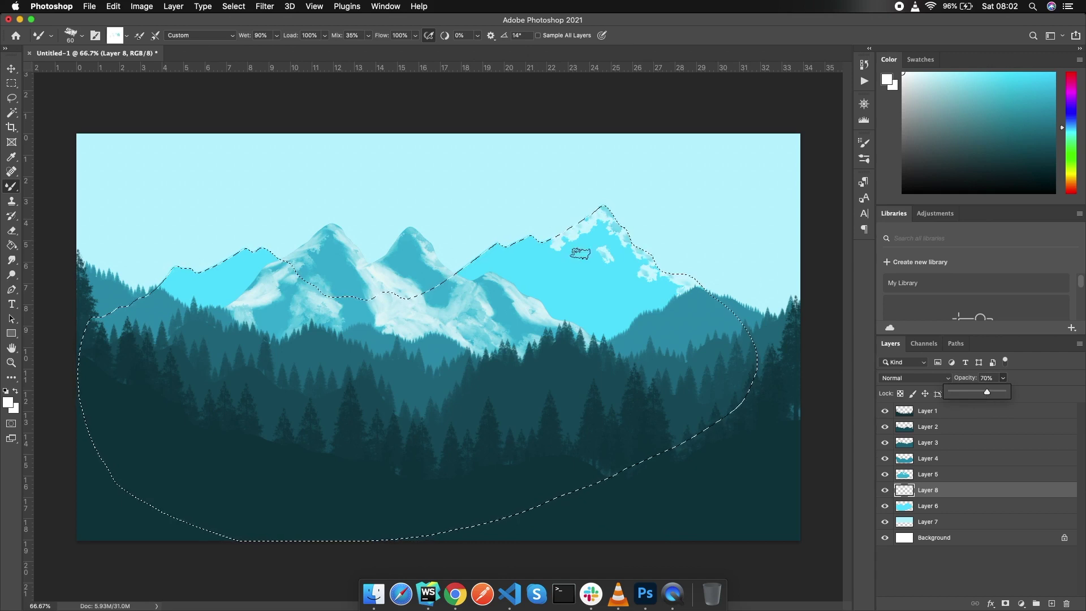
key("super+z")
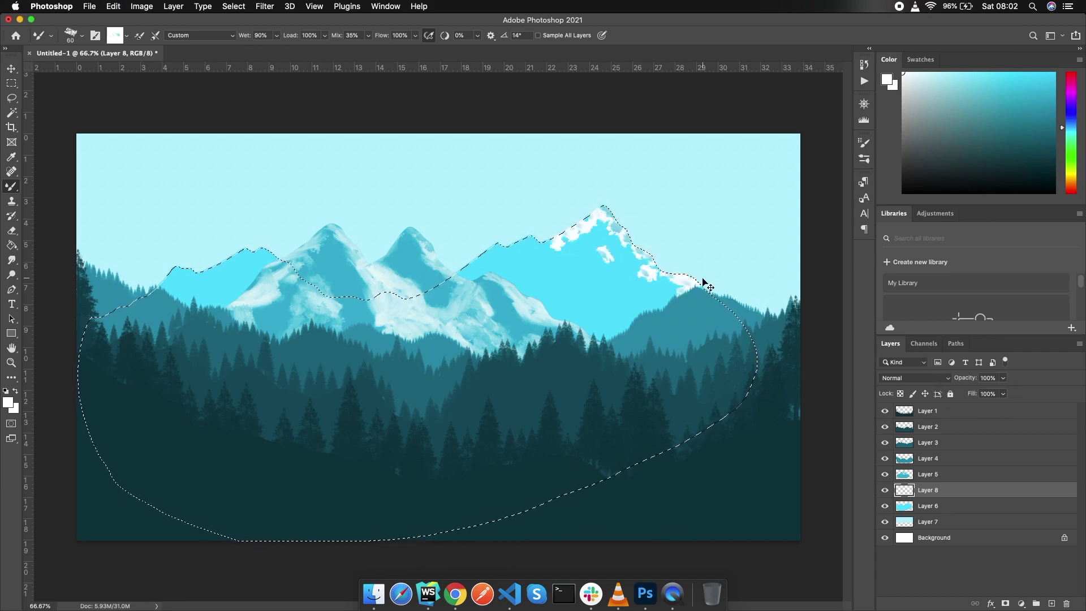
key("super+z")
key("super+z")
key("super+z")
key("super+z")
left_click(82, 36)
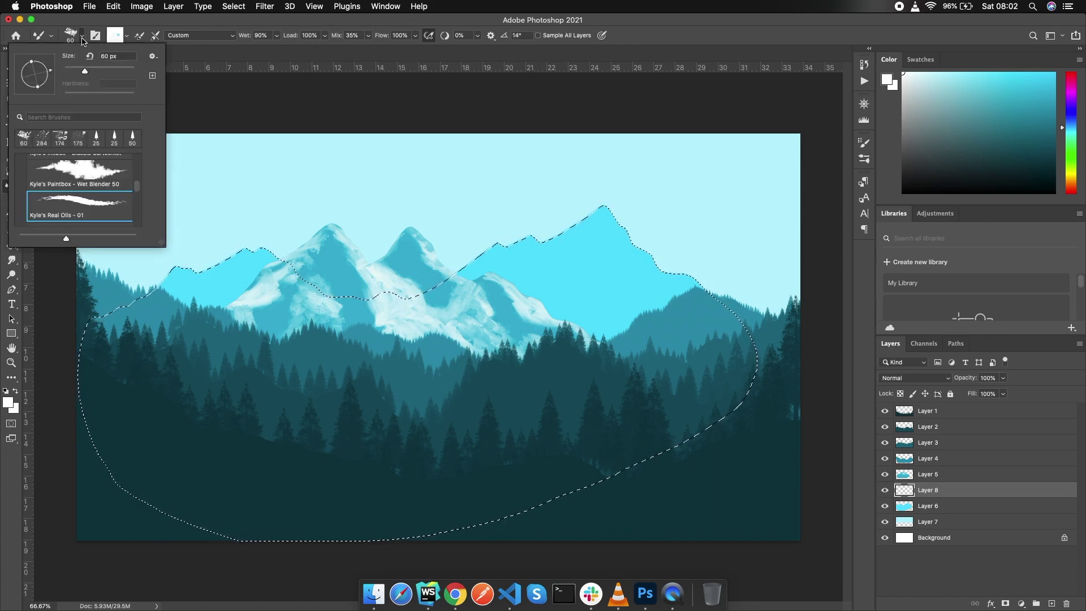
Try out the wet blender and classic cartoonist brush presets.
left_click(88, 175)
left_click(604, 210)
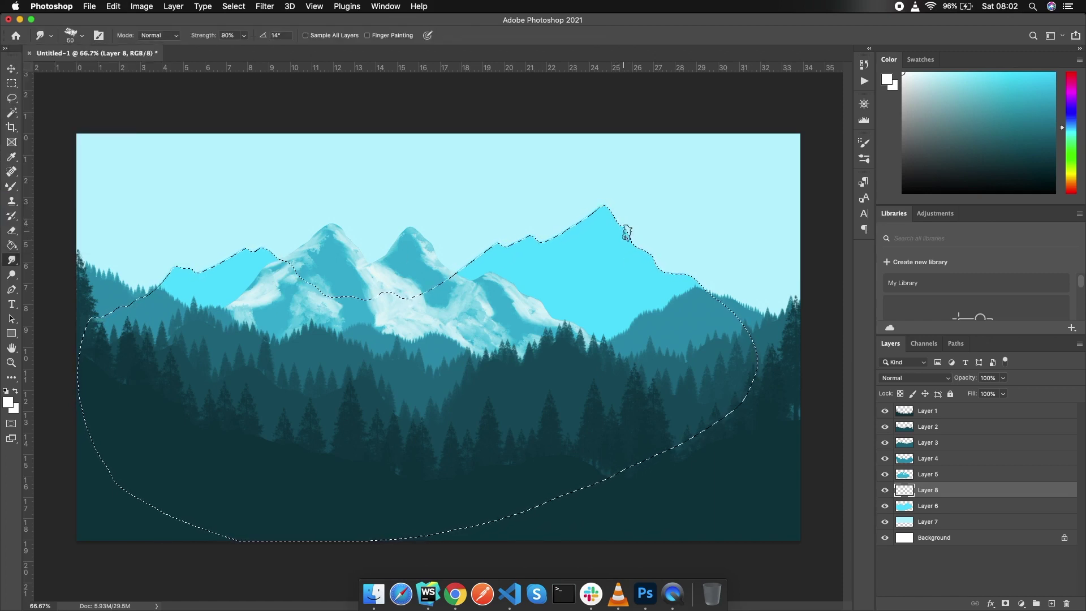
left_click(82, 36)
scroll(90, 203, "down", 2)
scroll(91, 203, "down", 2)
left_click(79, 180)
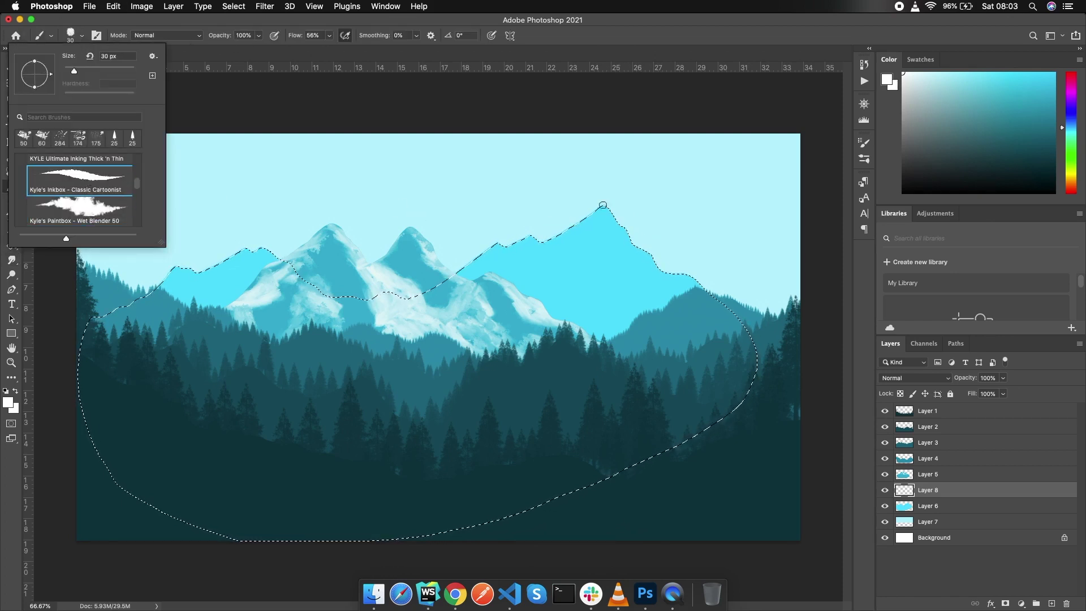
left_click(611, 211)
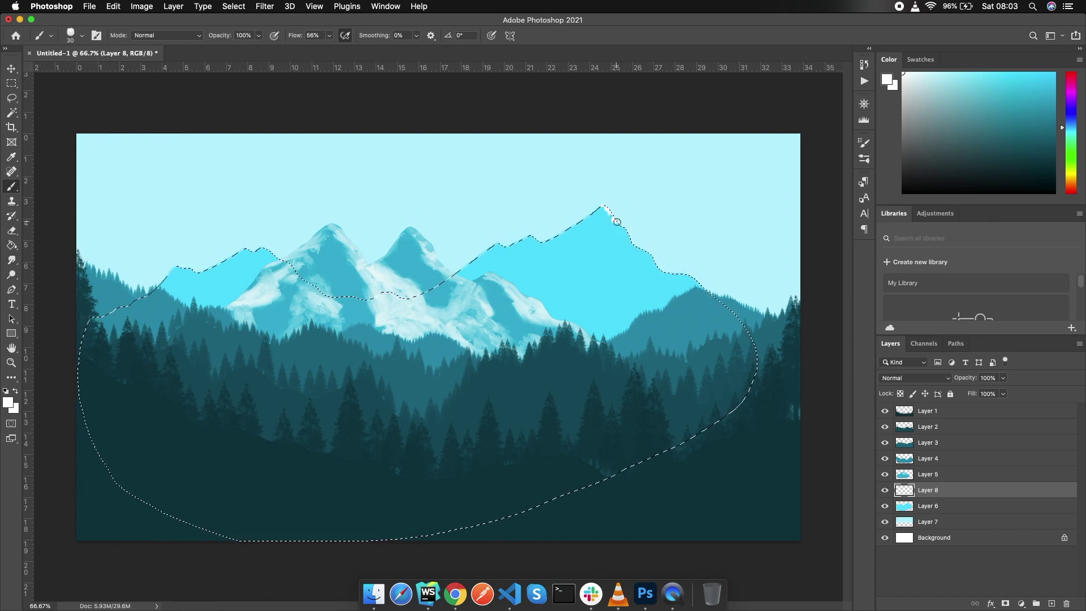
Undo the stray dab, delete empty Layer 8, and choose the Kyle's Real Oils - 01 brush.
key("super+z")
left_click(1067, 604)
left_click(71, 35)
scroll(74, 193, "down", 2)
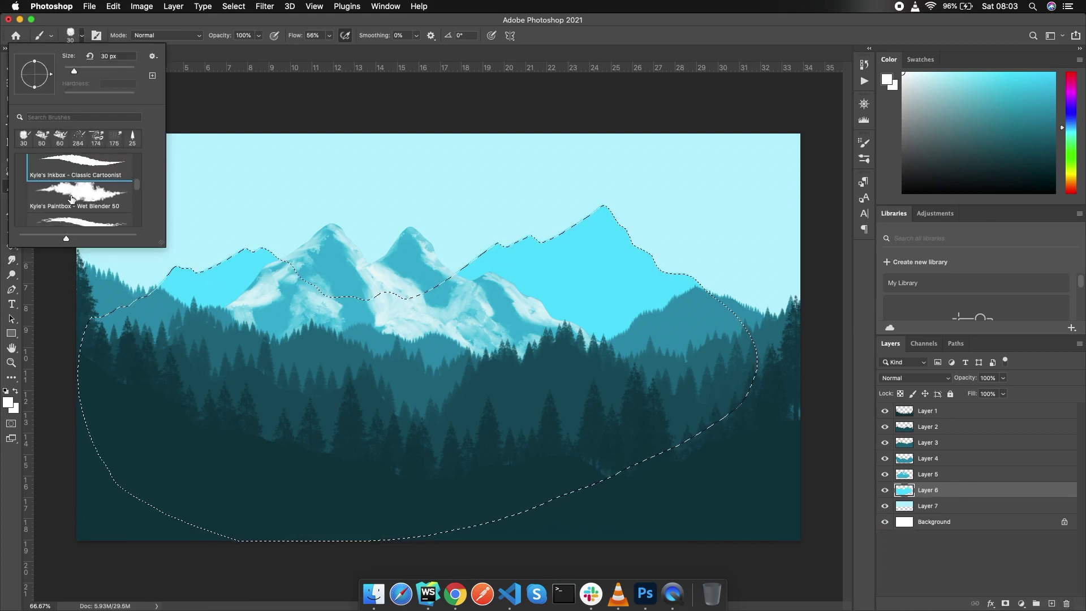
left_click(82, 211)
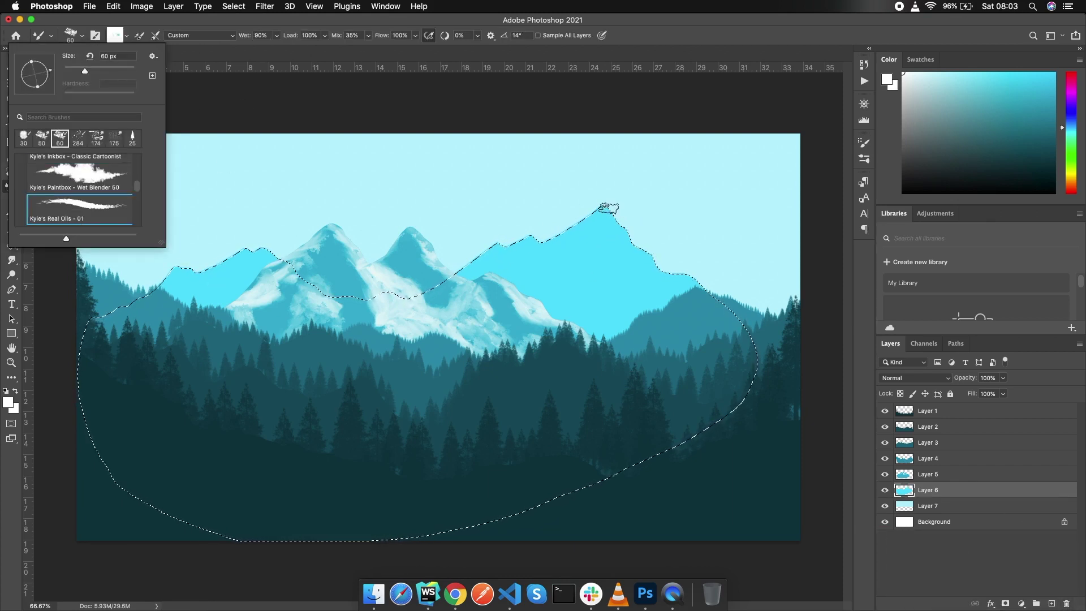
left_click(608, 208)
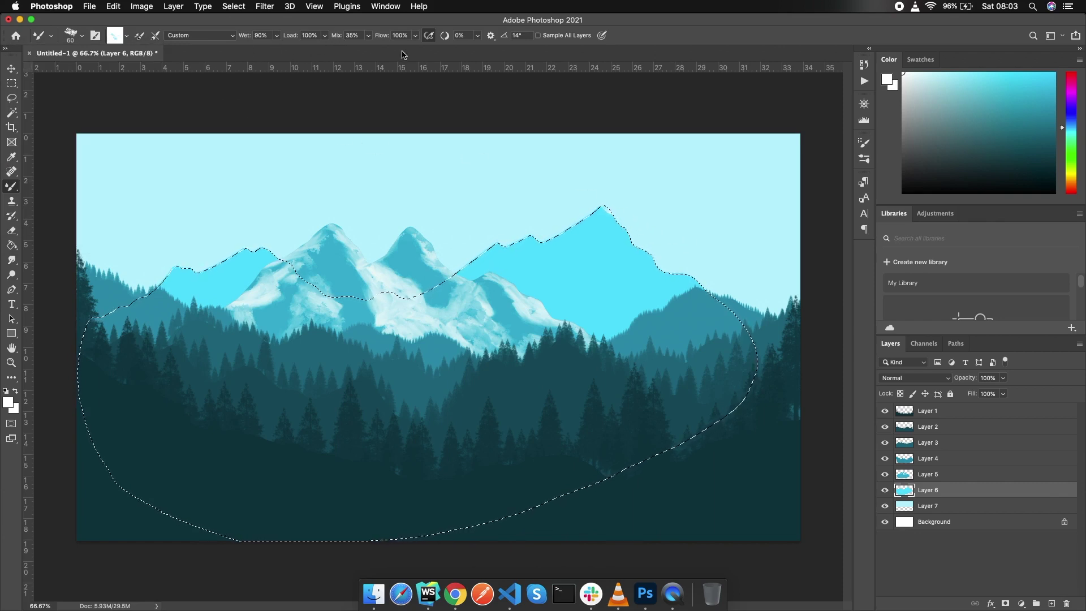
Set Mixer Brush load to 70% and paint pale streaks over the right cyan mountain.
left_click(325, 35)
left_click_drag(329, 48, 309, 50)
left_click(615, 216)
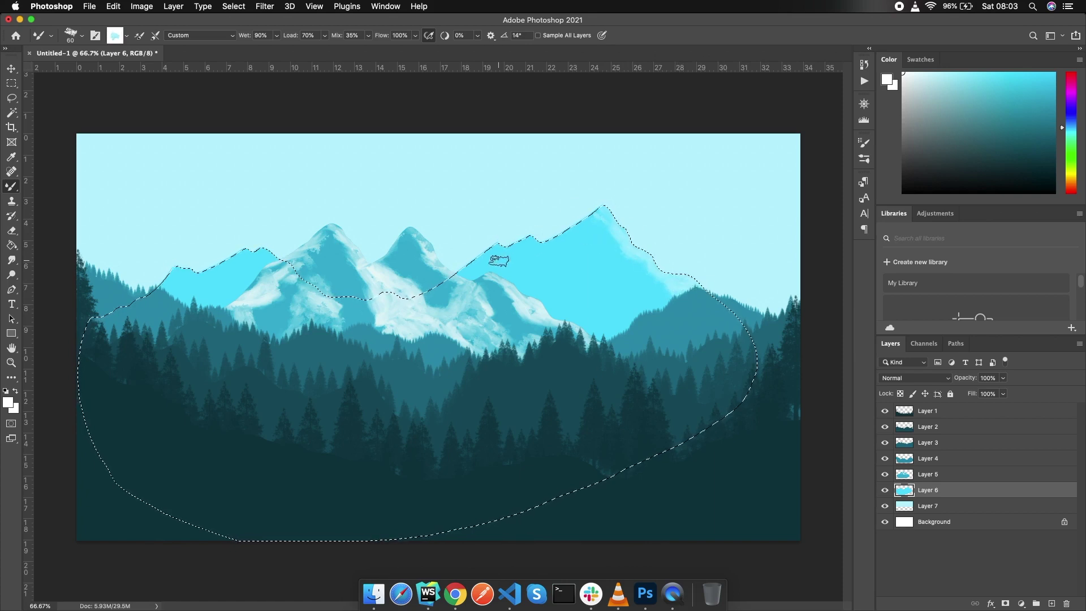
left_click_drag(538, 242, 647, 327)
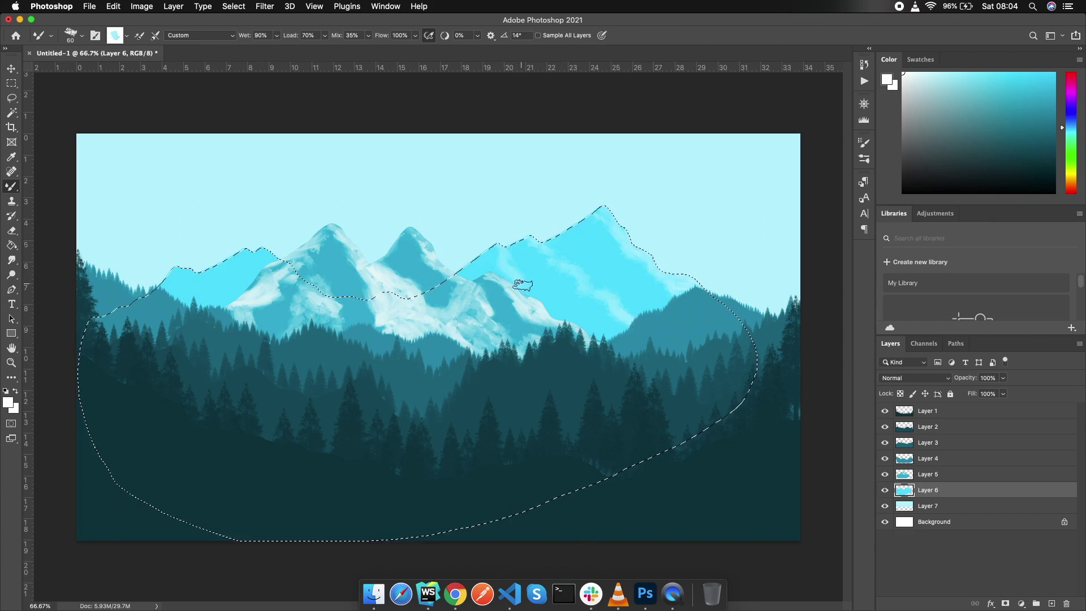
left_click_drag(541, 244, 605, 301)
mouse_move(593, 230)
left_mouse_down()
mouse_move(618, 242)
mouse_move(589, 242)
mouse_move(599, 283)
mouse_move(645, 310)
mouse_move(558, 250)
mouse_move(594, 297)
mouse_move(584, 277)
mouse_move(665, 295)
left_mouse_up()
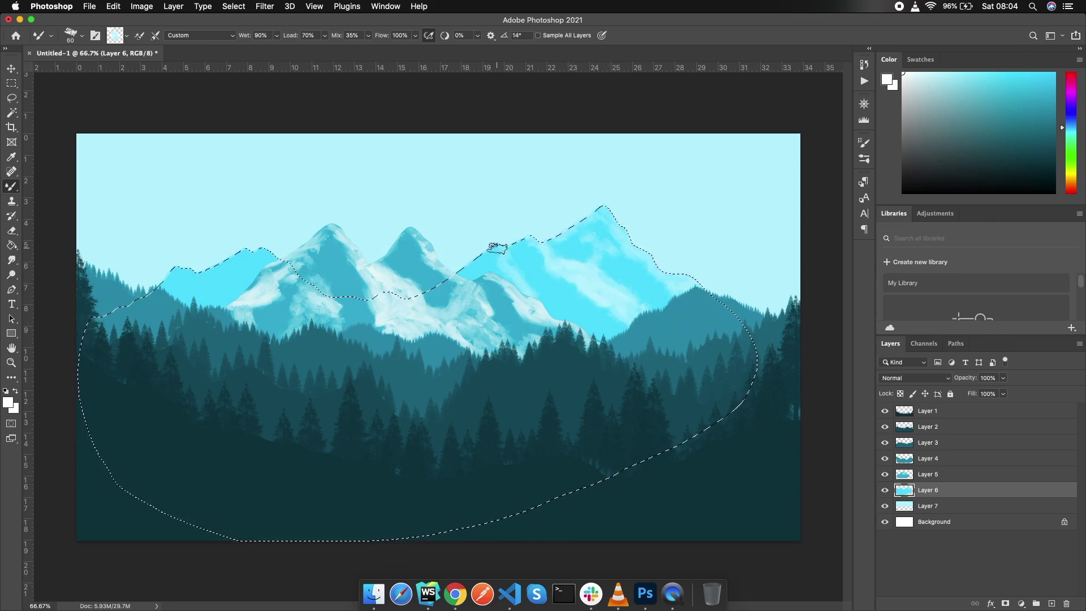
mouse_move(517, 275)
left_mouse_down()
mouse_move(546, 281)
mouse_move(601, 338)
mouse_move(564, 310)
mouse_move(553, 283)
mouse_move(538, 306)
mouse_move(591, 314)
left_mouse_up()
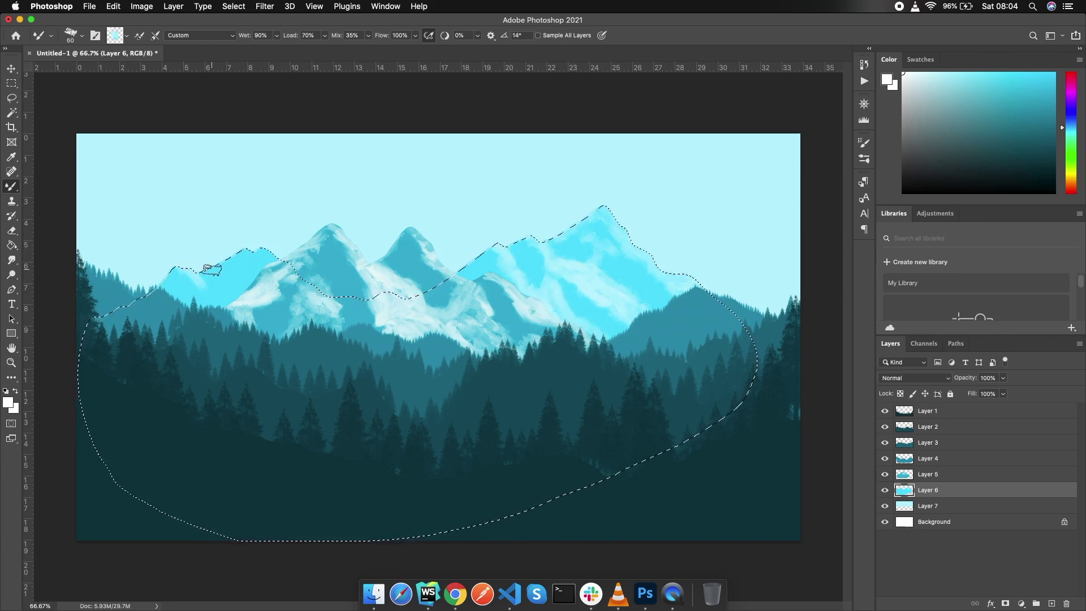
Smear snow across the far-left cyan mountains, set wetness to 63%, then deselect.
left_click_drag(224, 272, 217, 270)
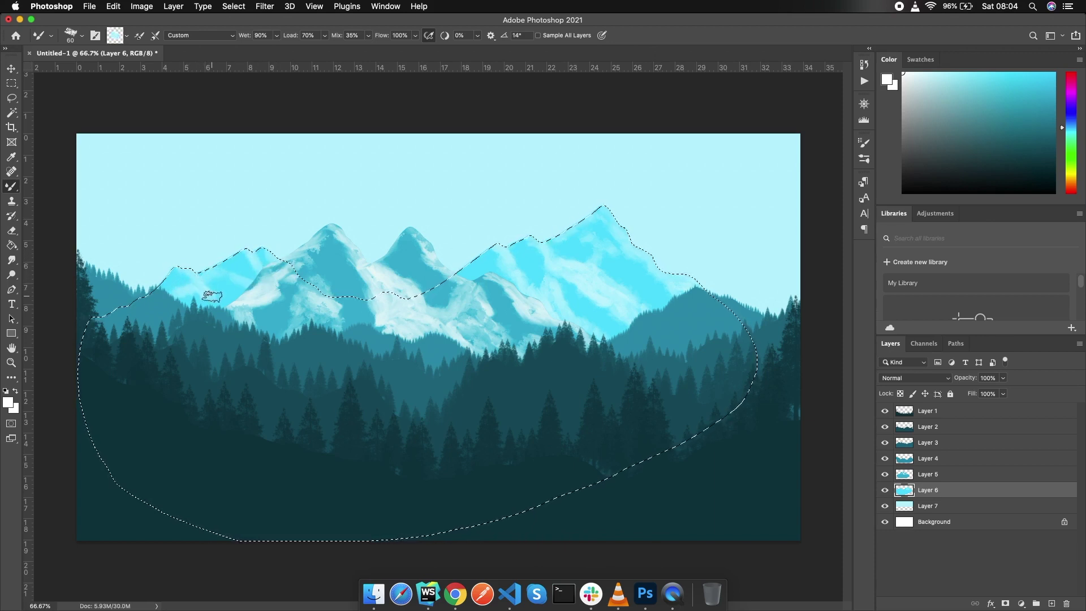
mouse_move(182, 297)
left_mouse_down()
mouse_move(221, 308)
mouse_move(235, 280)
mouse_move(253, 287)
left_mouse_up()
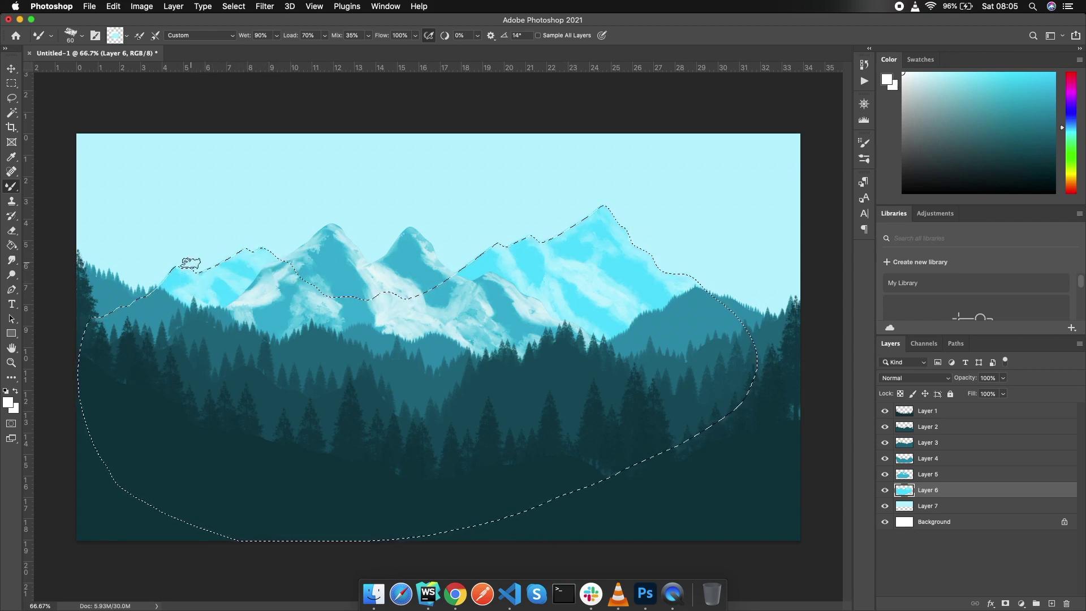
mouse_move(200, 297)
left_mouse_down()
mouse_move(232, 302)
mouse_move(227, 286)
mouse_move(235, 295)
left_mouse_up()
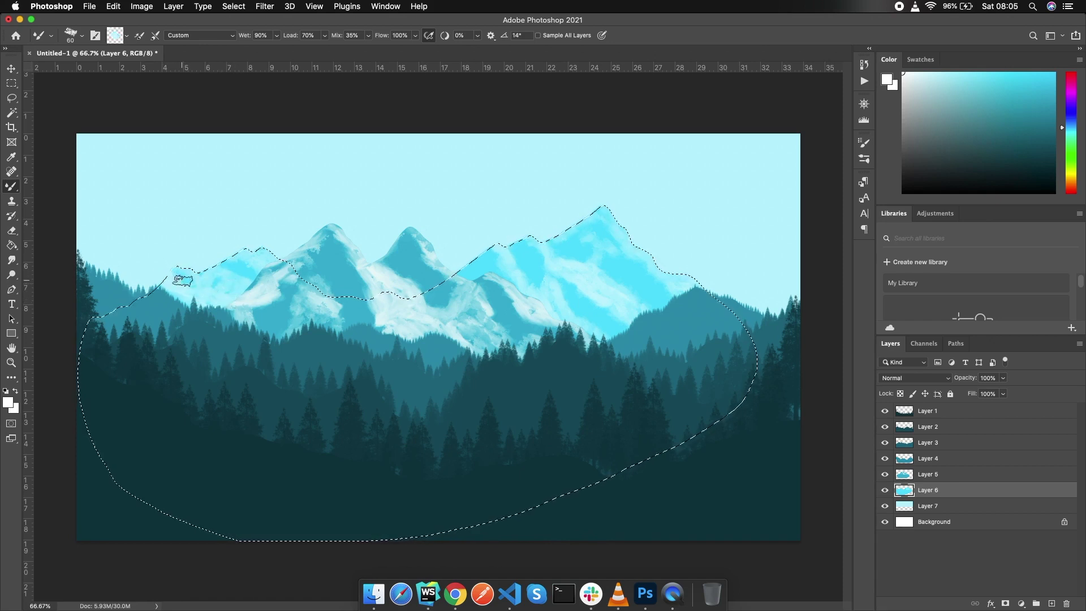
left_click_drag(185, 283, 214, 290)
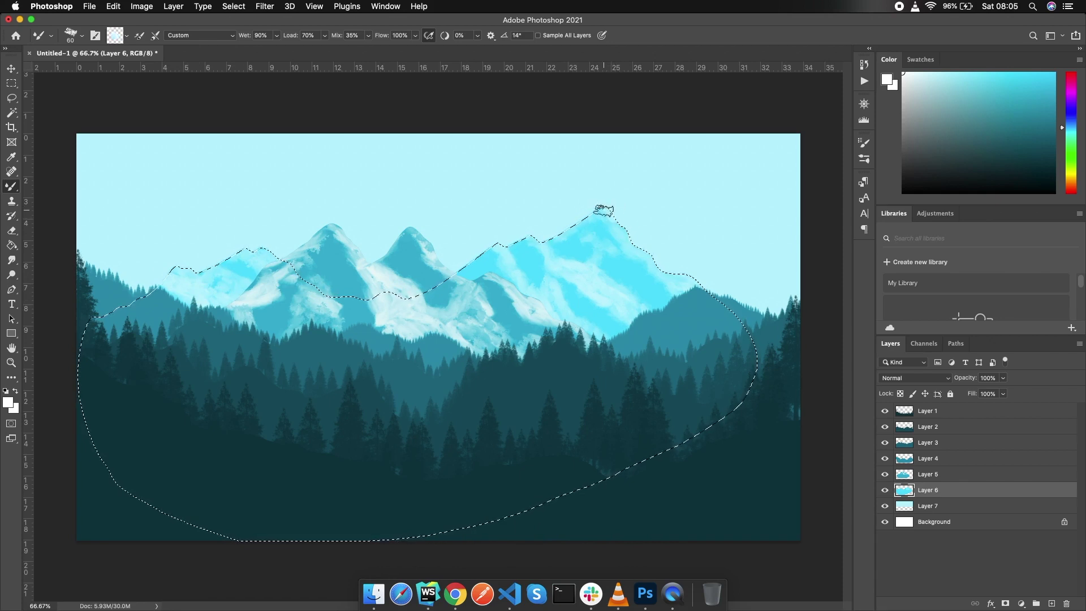
left_click(277, 35)
left_click_drag(281, 49, 265, 50)
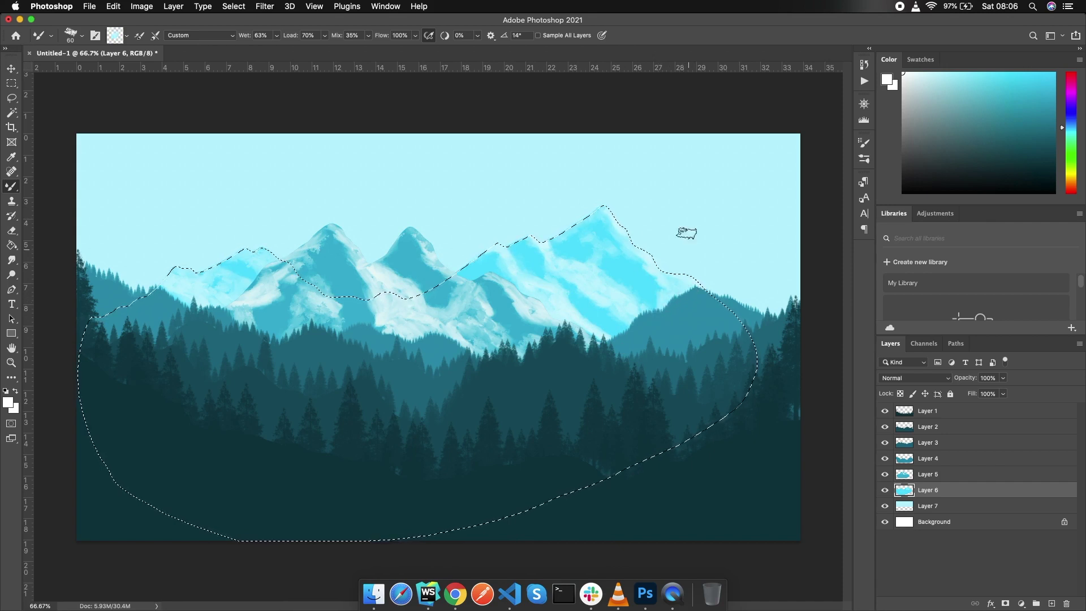
key("super+d")
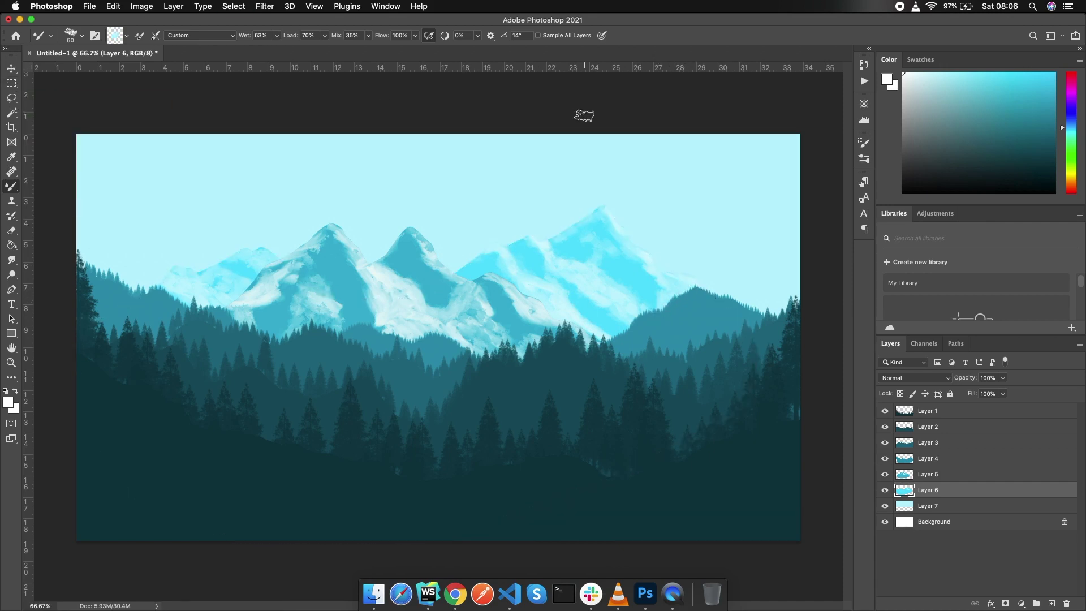
Make Layer 2 active and set up a white Soft Round brush at about 52 px.
left_click(12, 69)
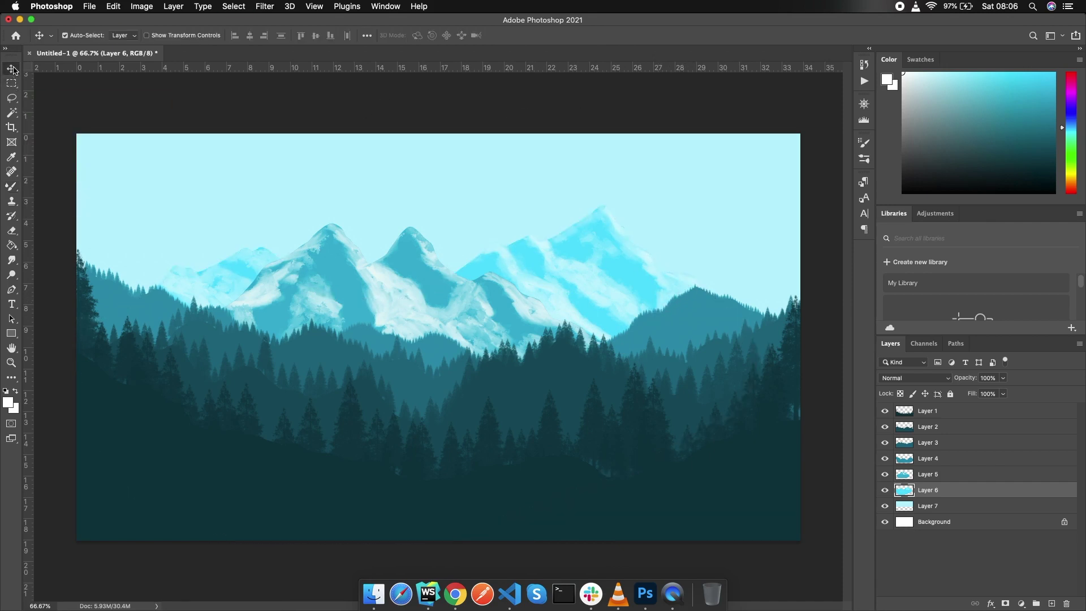
left_click(931, 415)
left_click(939, 430)
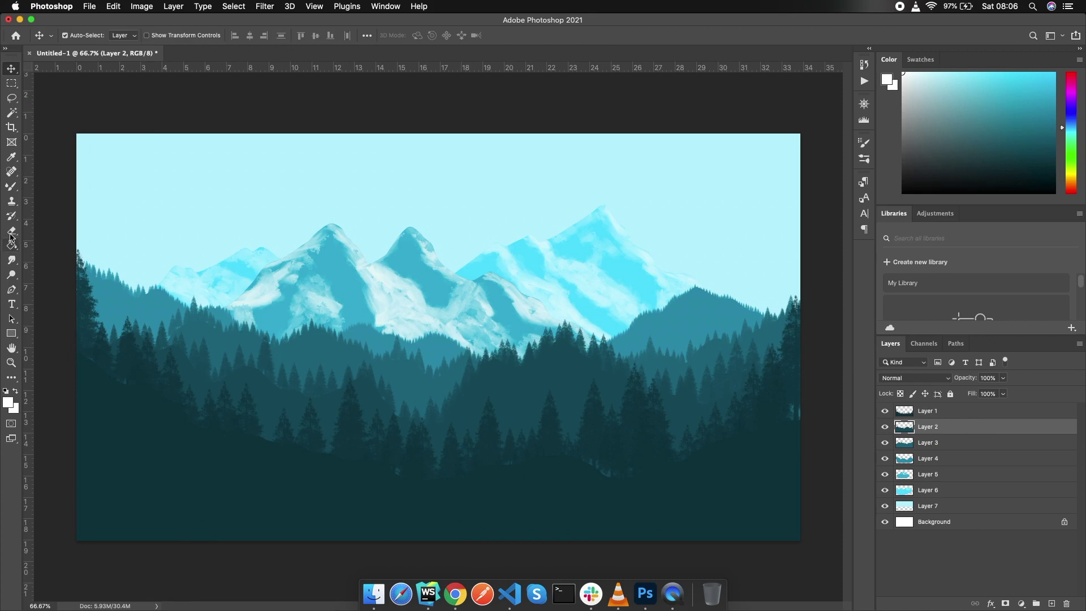
left_click_drag(12, 187, 44, 188)
left_click(82, 36)
scroll(78, 179, "up", 2)
left_click(20, 161)
left_click(79, 184)
left_click_drag(74, 71, 82, 71)
left_click(9, 402)
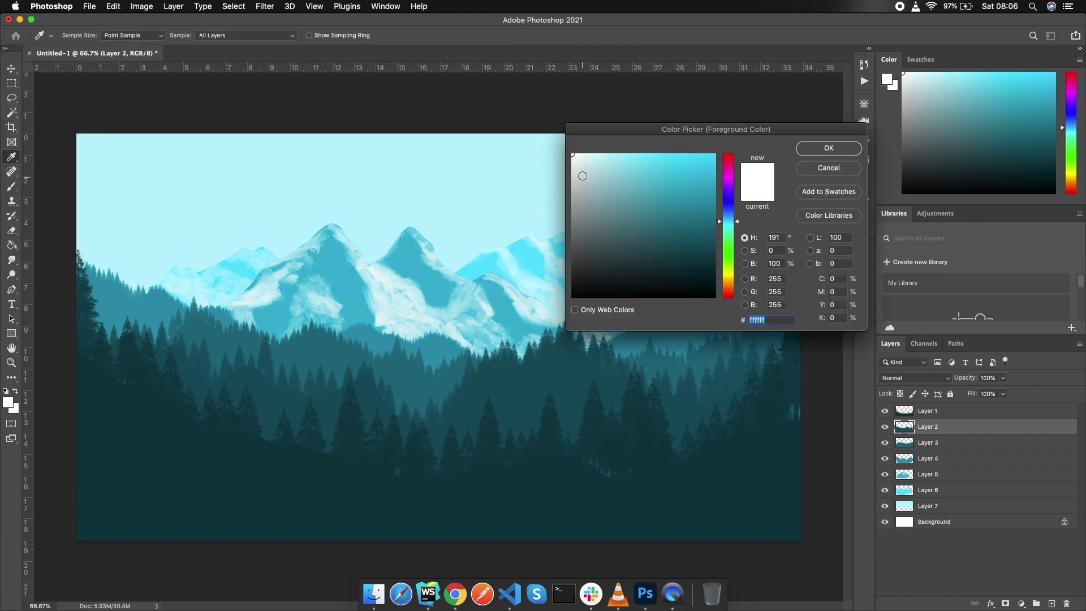
left_click(812, 148)
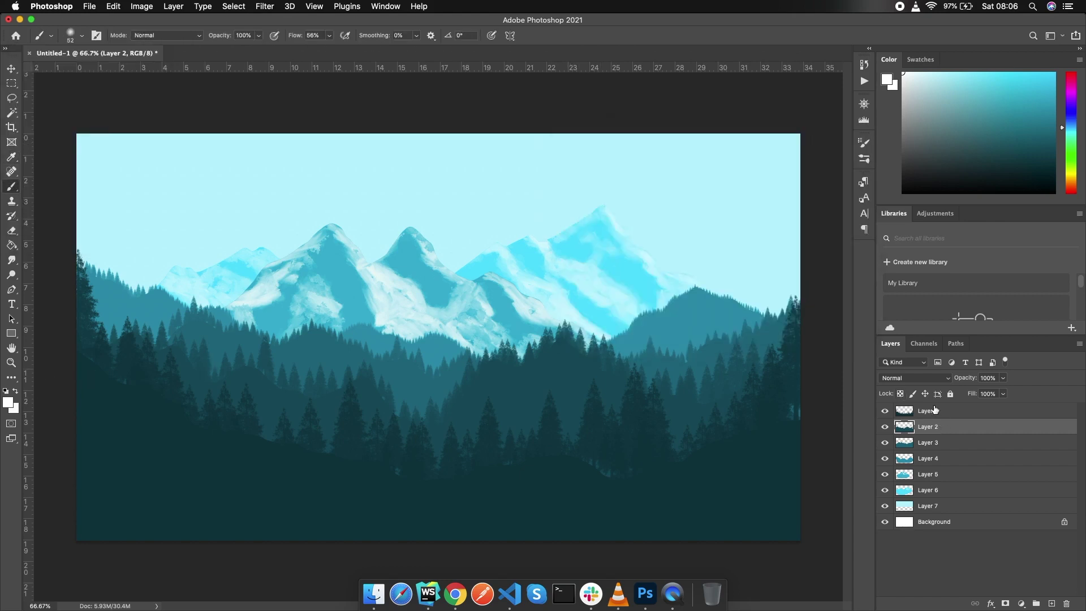
On a new layer above Layer 2, paint faint white mist among the tree bases.
left_click(1053, 603)
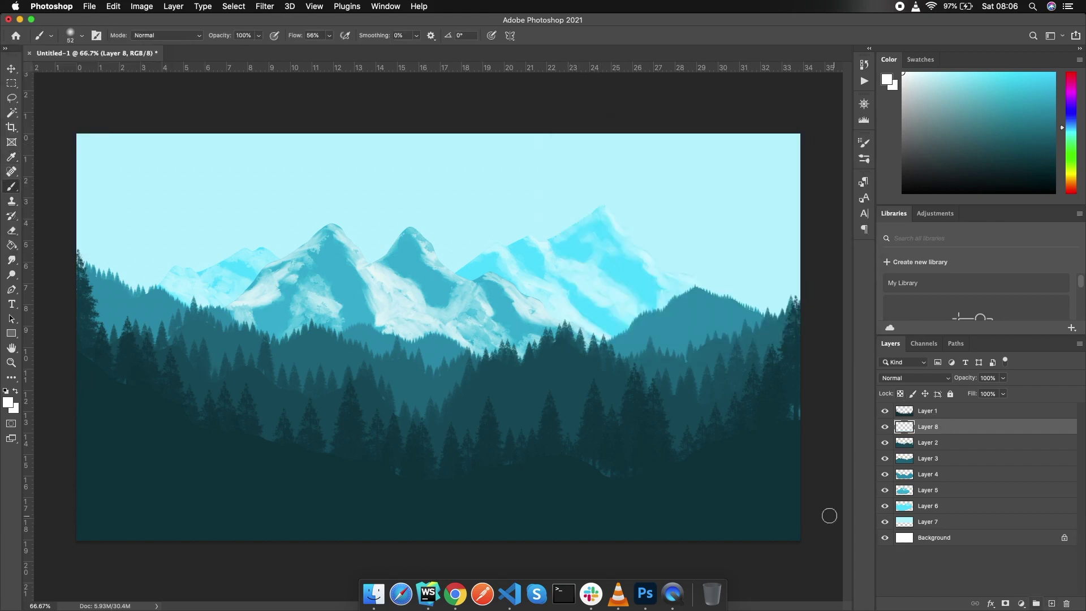
key("bracketright")
key("bracketright")
key("bracketright")
mouse_move(721, 463)
left_mouse_down()
mouse_move(551, 472)
mouse_move(460, 490)
mouse_move(531, 481)
mouse_move(368, 474)
mouse_move(226, 442)
mouse_move(172, 427)
mouse_move(81, 365)
left_mouse_up()
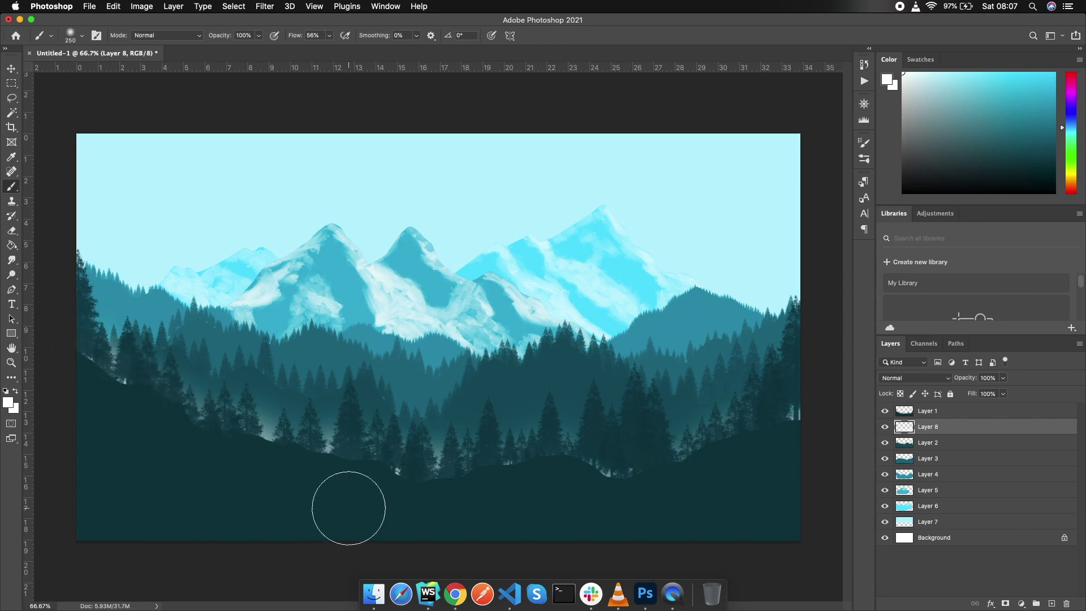
mouse_move(487, 456)
left_mouse_down()
mouse_move(565, 435)
mouse_move(681, 441)
left_mouse_up()
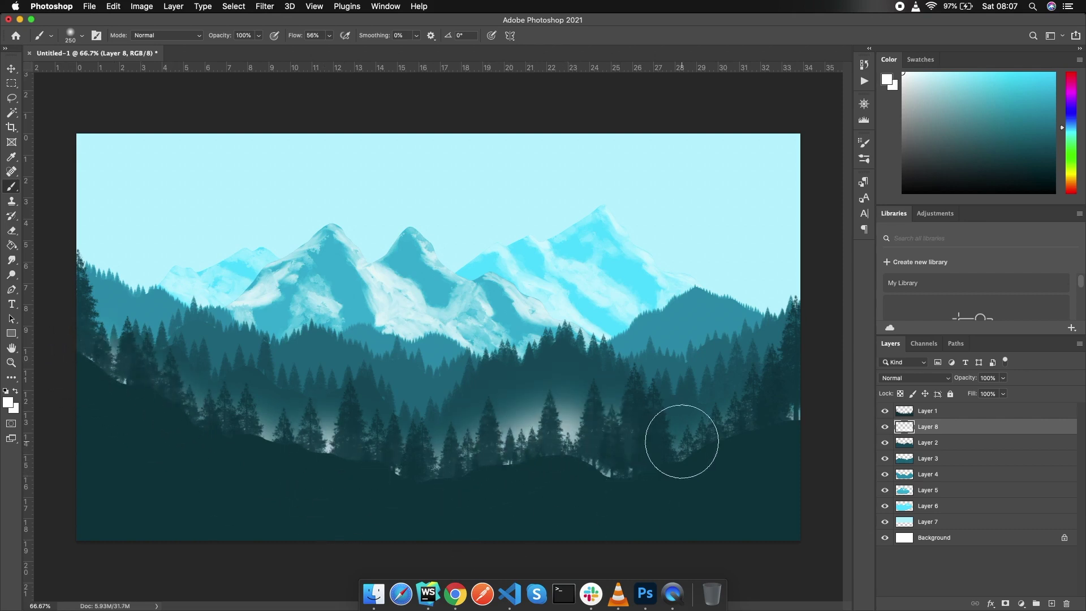
key("bracketright")
key("bracketright")
key("bracketright")
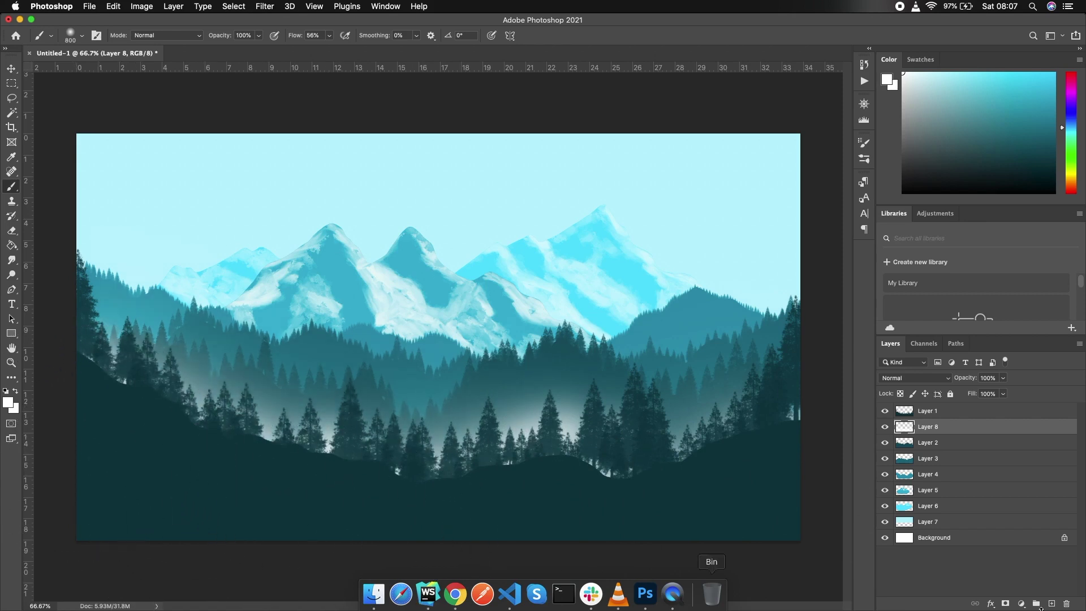
Lower the mist layer's opacity to 38% and add a new layer above Layer 3.
left_click(1005, 394)
left_click_drag(971, 394, 971, 395)
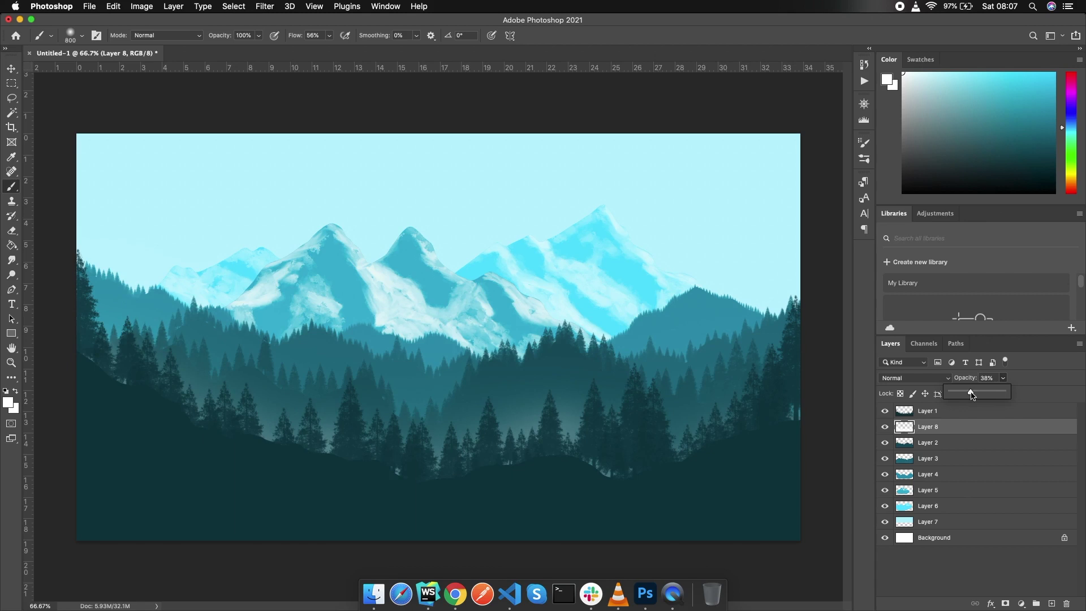
left_click(1050, 386)
left_click(928, 459)
left_click(1052, 604)
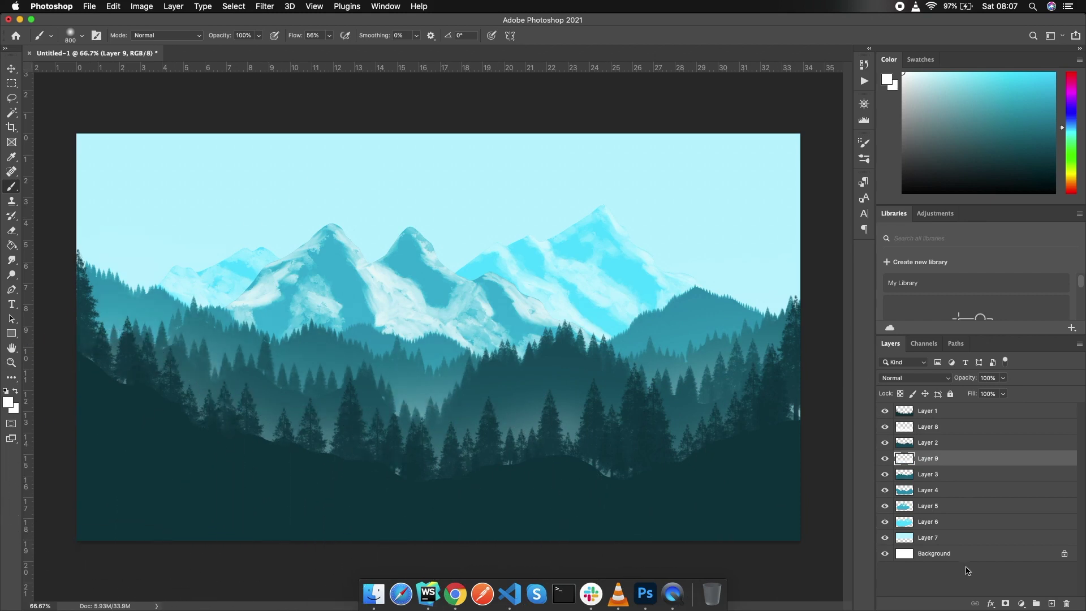
Add new empty layers above Layers 4 and 5, then reselect mist Layer 8.
left_click(962, 497)
left_click(1051, 603)
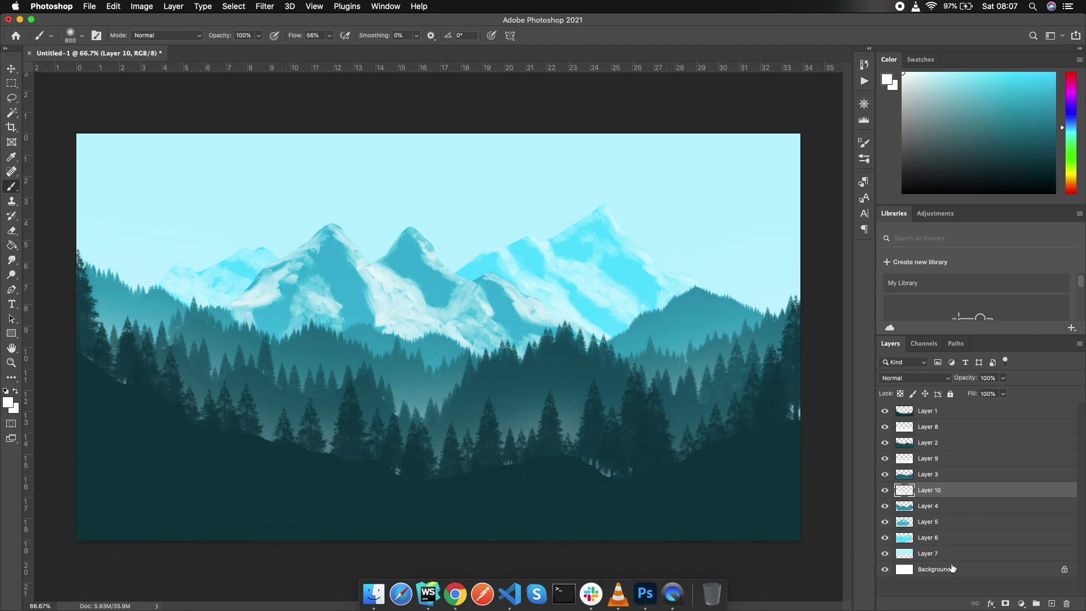
left_click(955, 524)
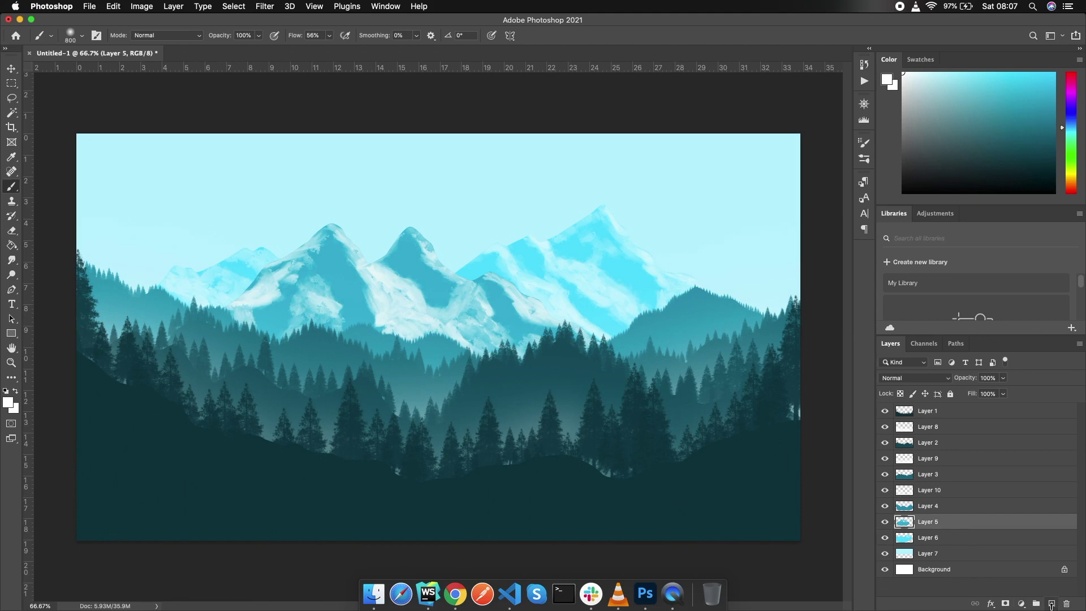
left_click(1052, 604)
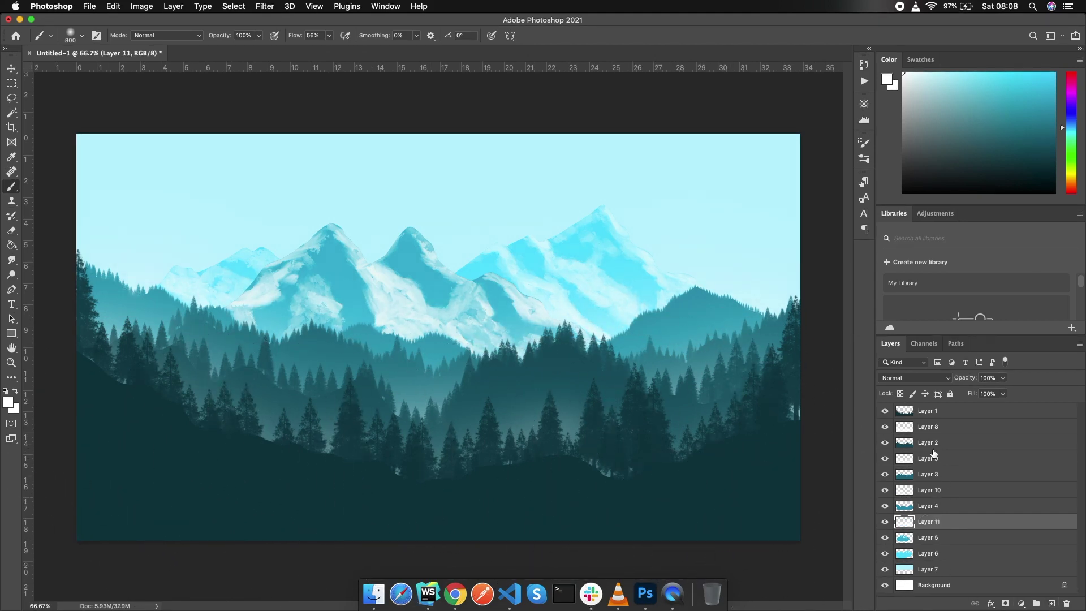
left_click(930, 428)
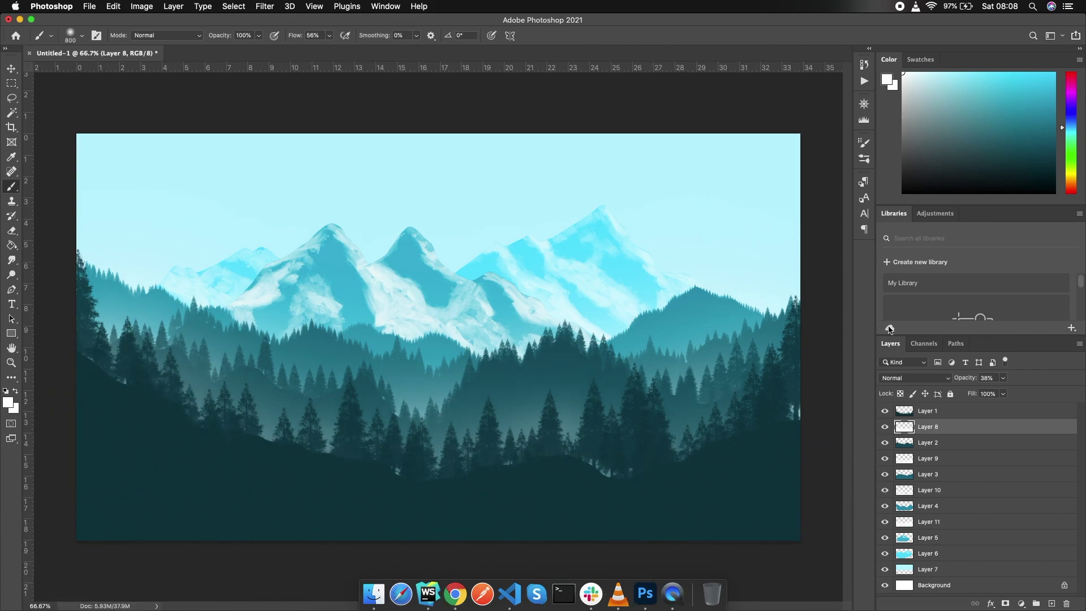
Choose the Clouds-by-Mila Clouds1614 brush at 57 px.
left_click(82, 35)
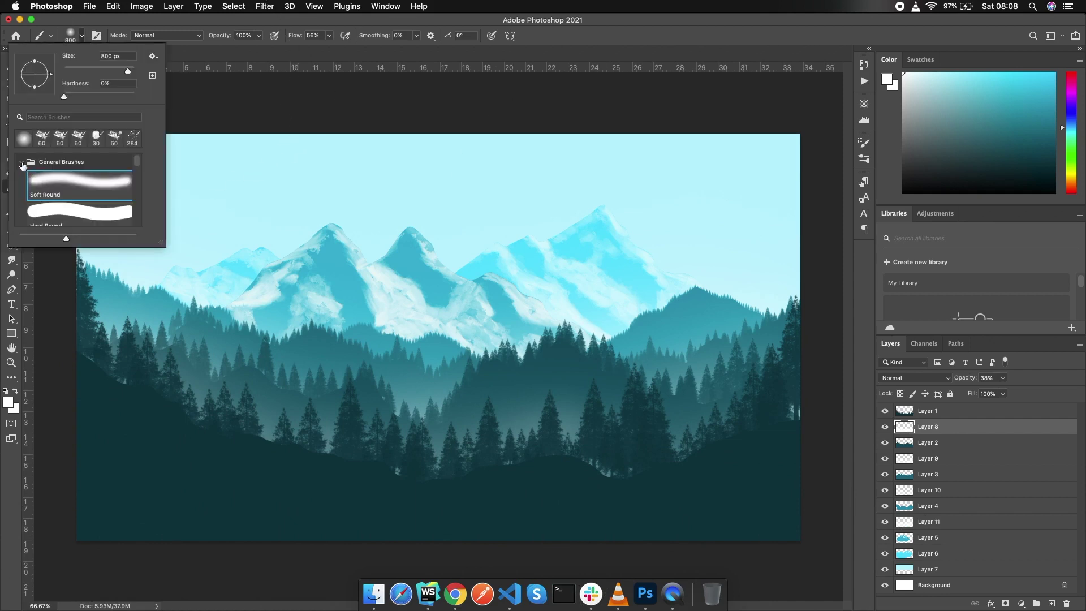
left_click(21, 165)
left_click(21, 195)
left_click(22, 200)
scroll(28, 218, "down", 2)
left_click(19, 218)
left_click(79, 204)
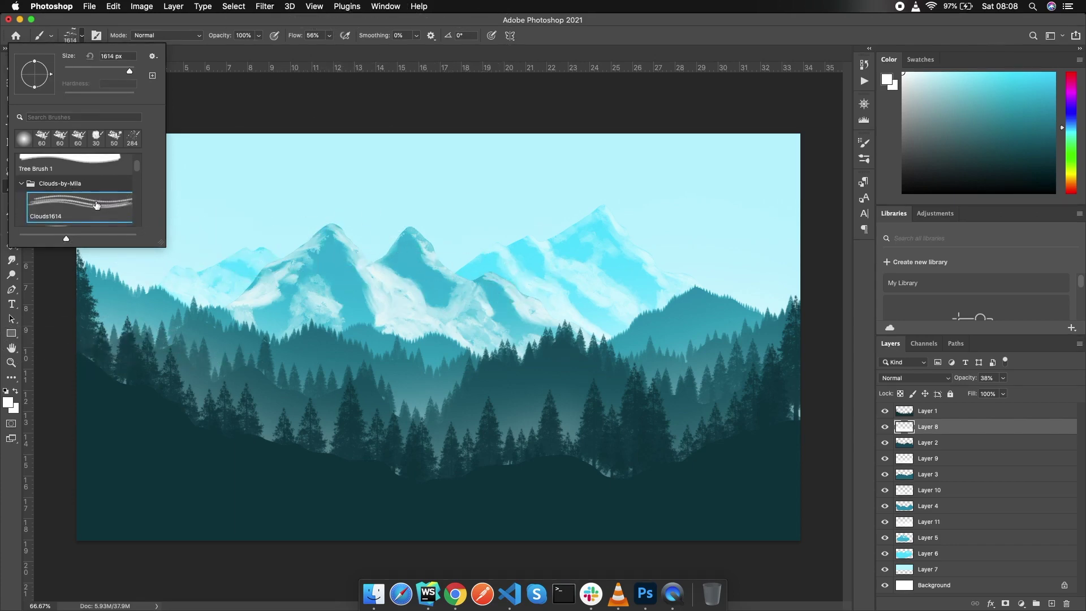
scroll(96, 205, "down", 2)
left_click_drag(134, 75, 85, 75)
left_click(419, 159)
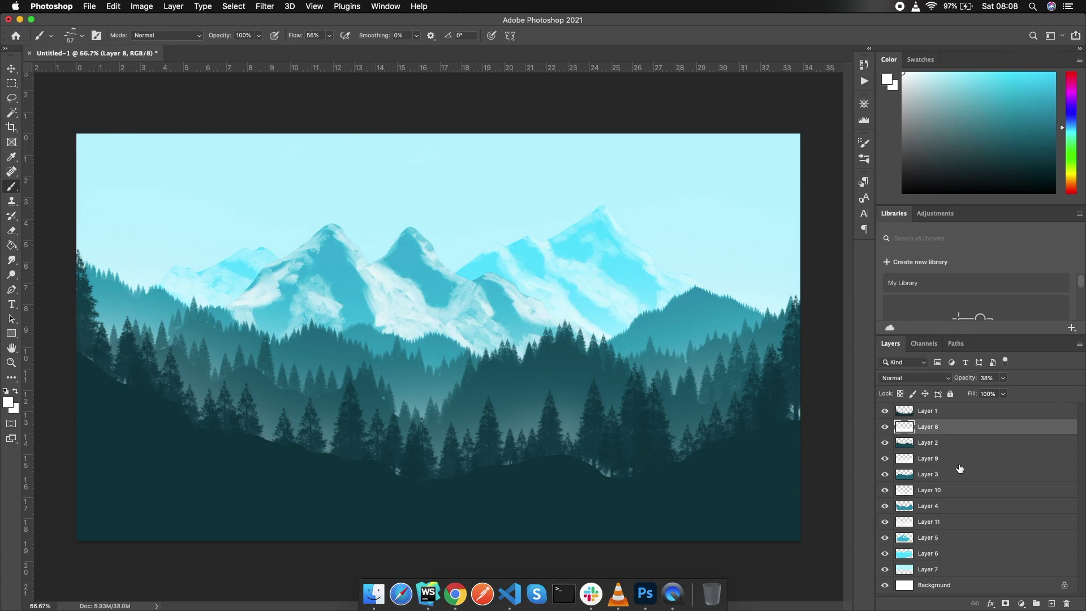
Enlarge the cloud brush on Layer 7, then switch to Clouds1593 at about 111 px.
left_click(941, 573)
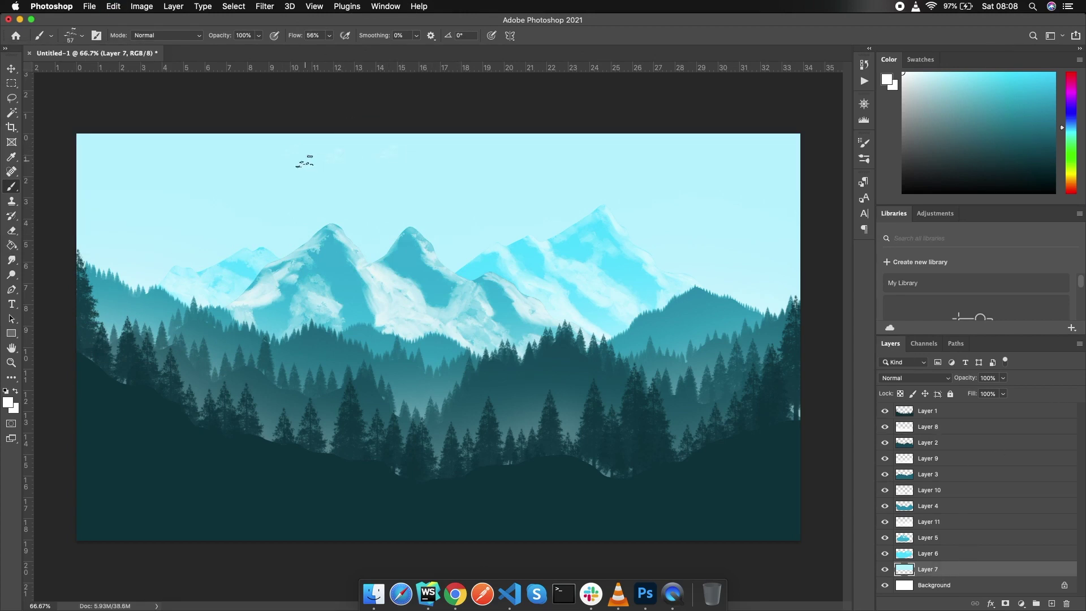
key("bracketright")
key("bracketright")
key("bracketright")
key("bracketright")
key("bracketright")
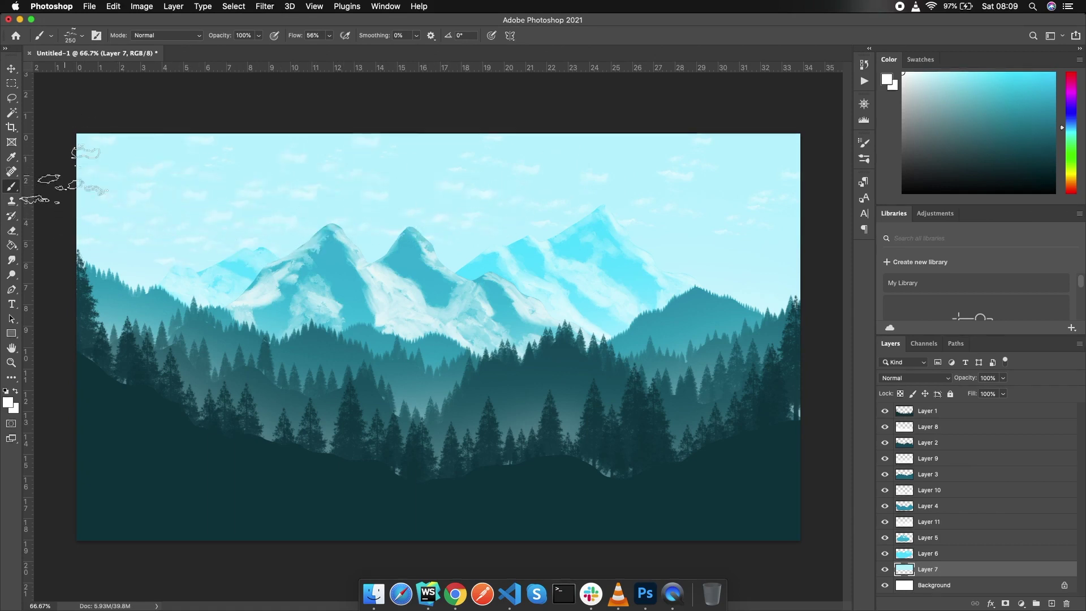
key("bracketright")
key("bracketright")
key("bracketright")
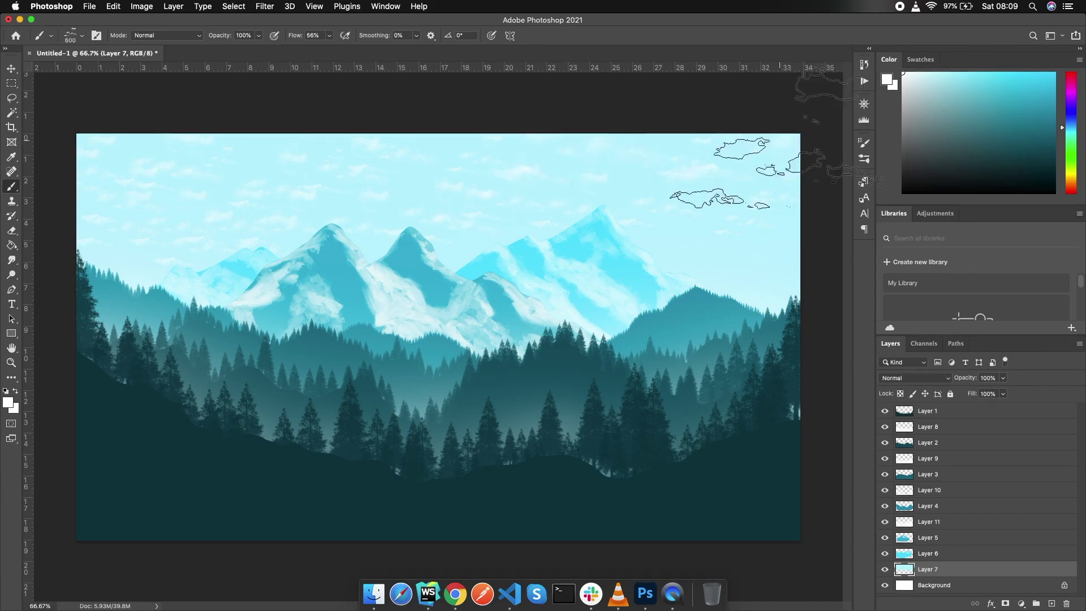
left_click(82, 36)
left_click(85, 205)
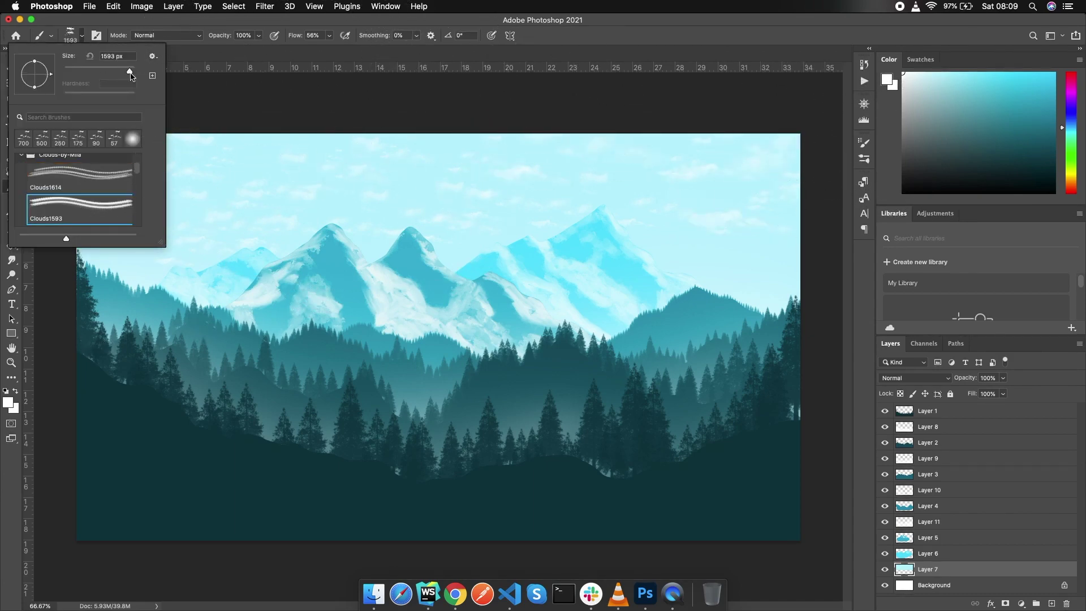
left_click_drag(130, 74, 103, 74)
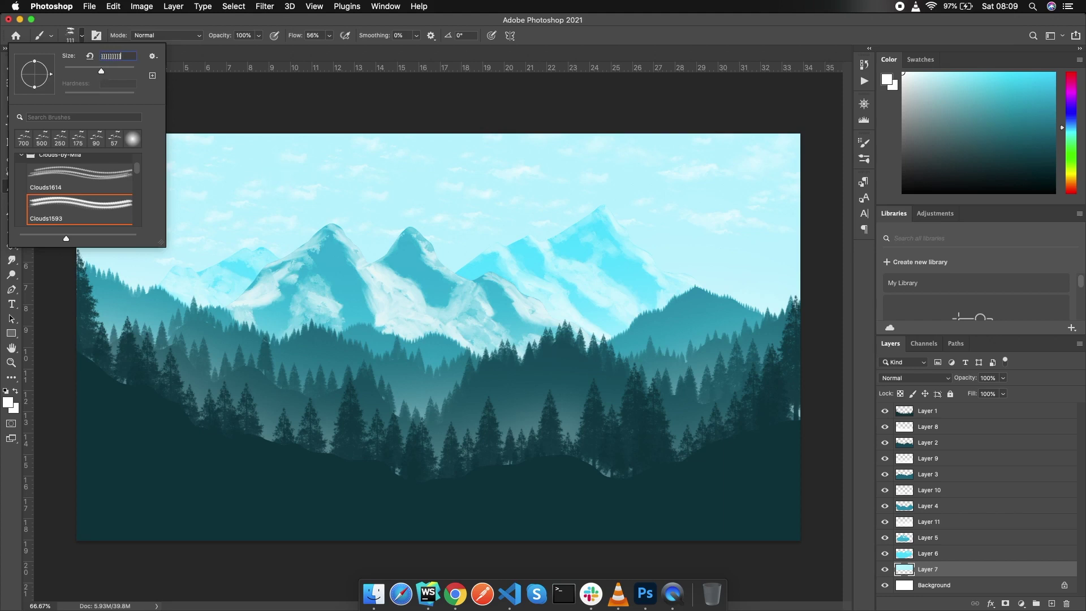
key("Return")
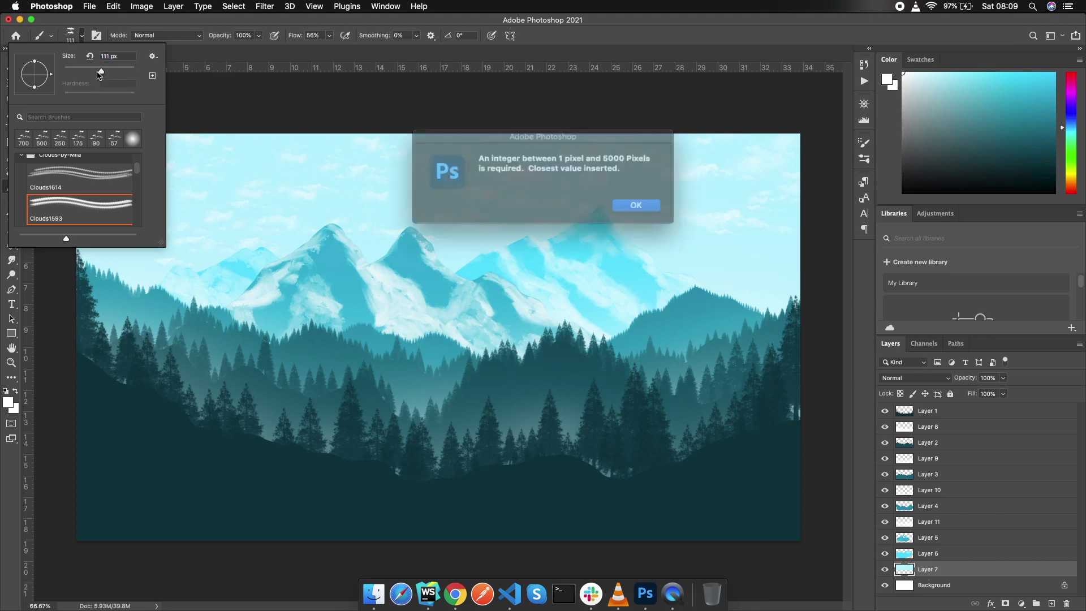
left_click(620, 204)
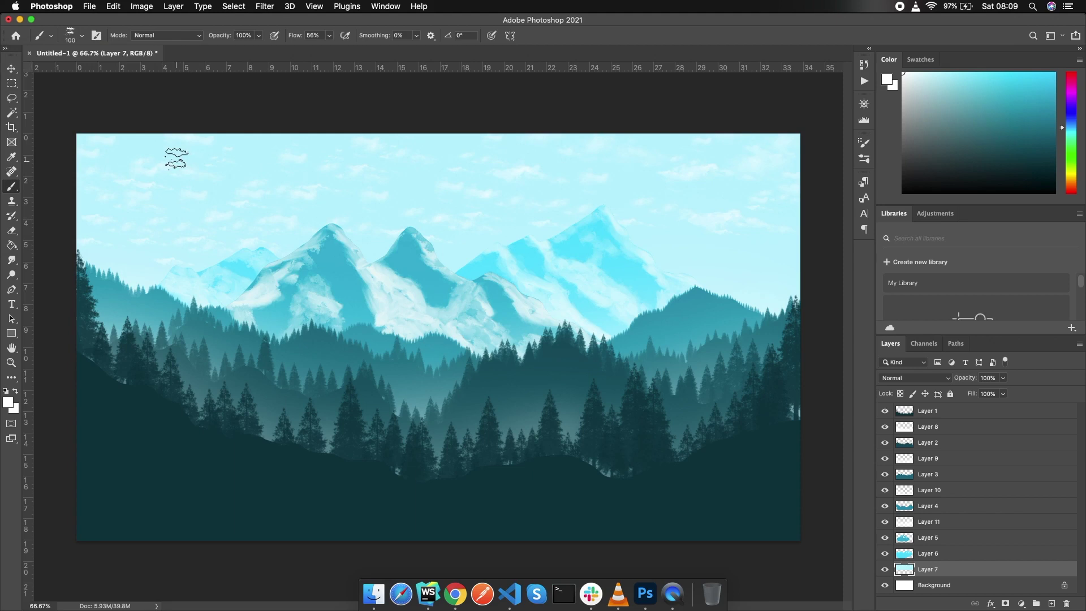
Enlarge the cloud brush to 300 and set its opacity to 52% for Layers 5, 6 and 1.
key("bracketright")
key("bracketright")
key("bracketright")
key("bracketright")
key("bracketright")
key("bracketright")
left_click_drag(259, 38, 242, 52)
key("bracketright")
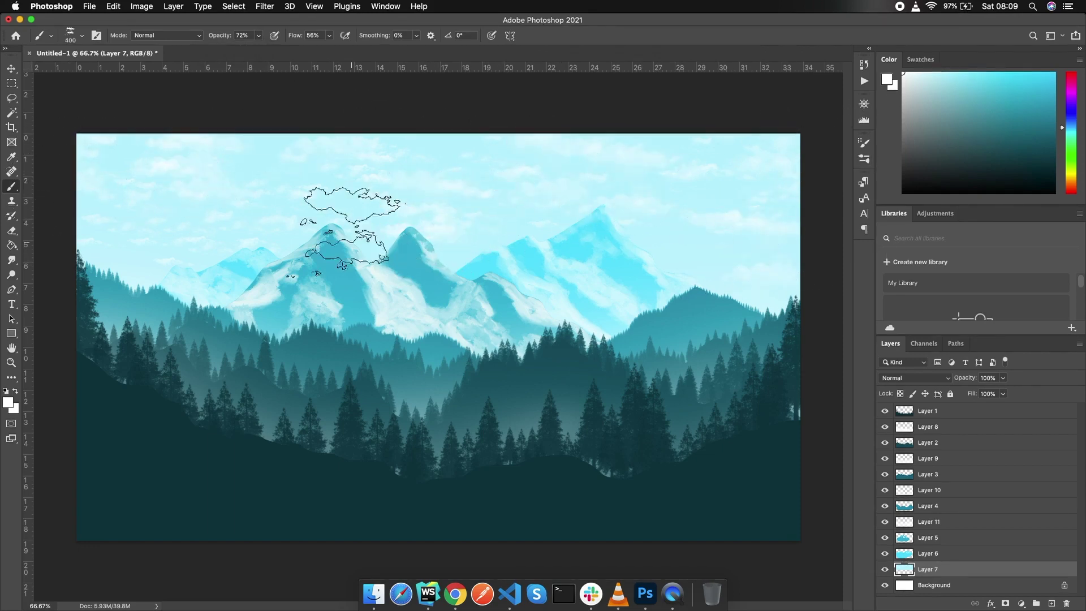
left_click(944, 539)
left_click(259, 35)
left_click_drag(261, 49, 248, 49)
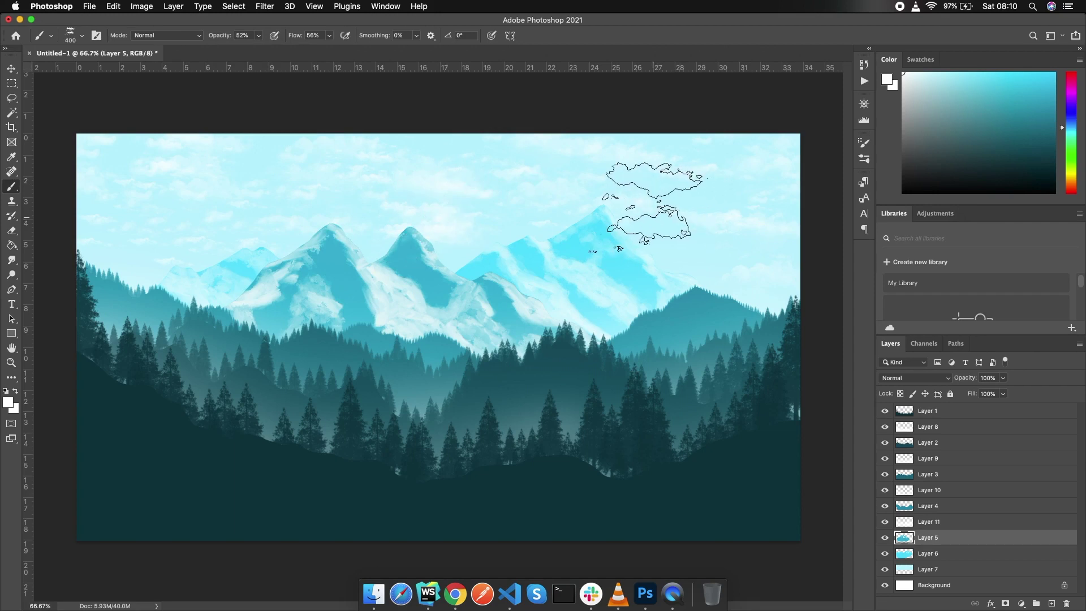
left_click(966, 557)
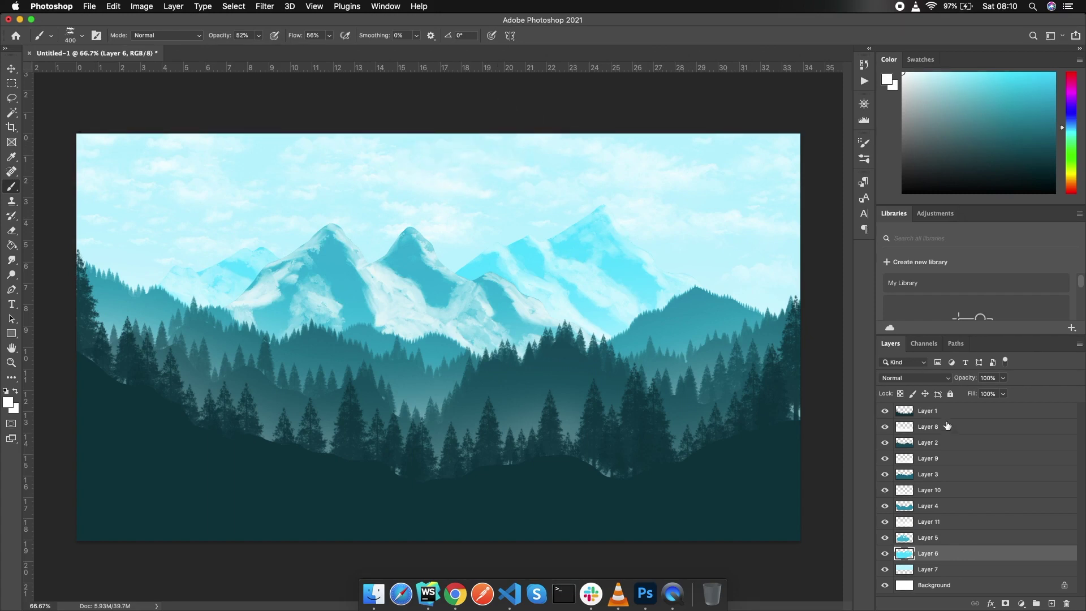
left_click(926, 413)
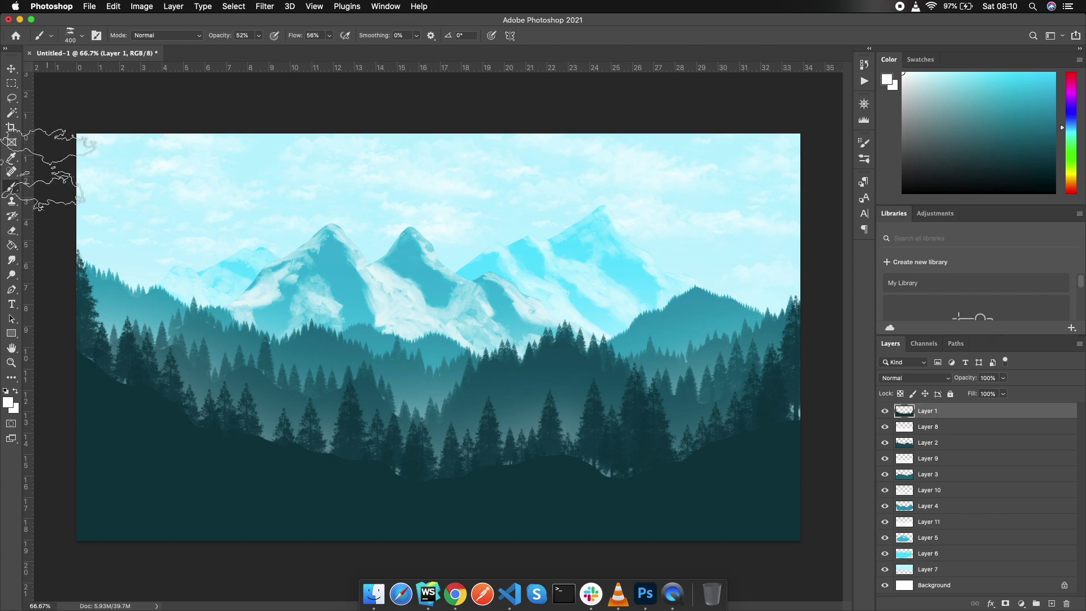
left_click(69, 35)
scroll(68, 187, "up", 3)
left_click(37, 170)
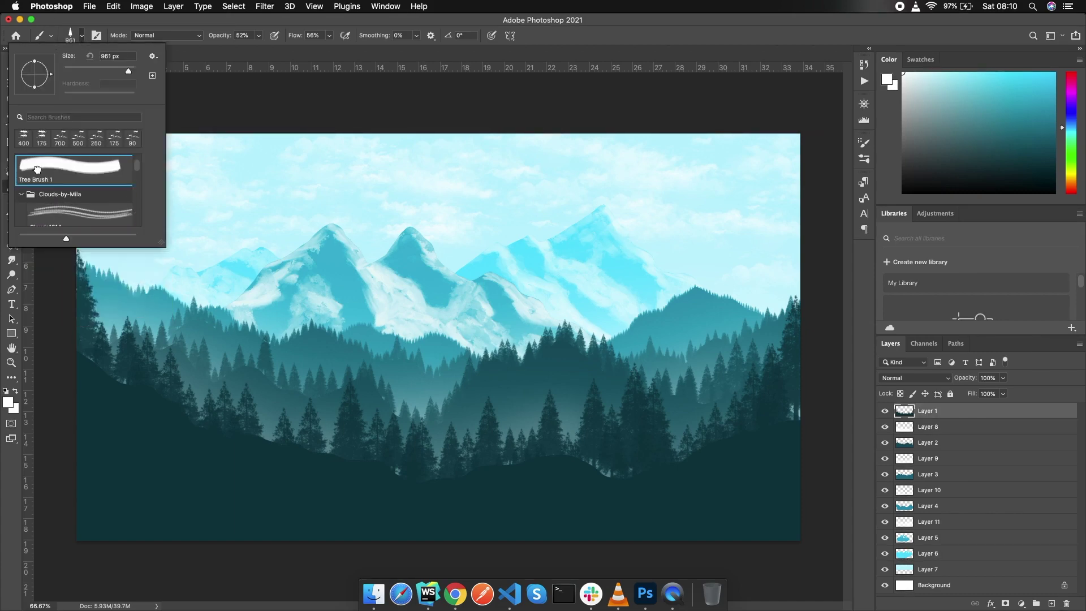
left_click(8, 401)
left_click(116, 438)
left_click(828, 148)
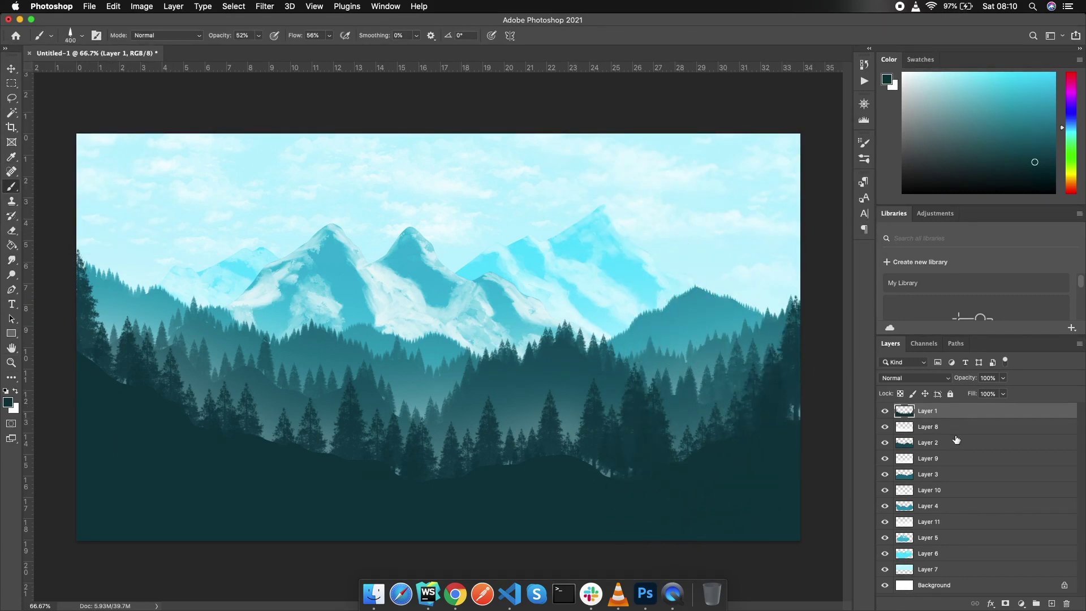
left_click(258, 35)
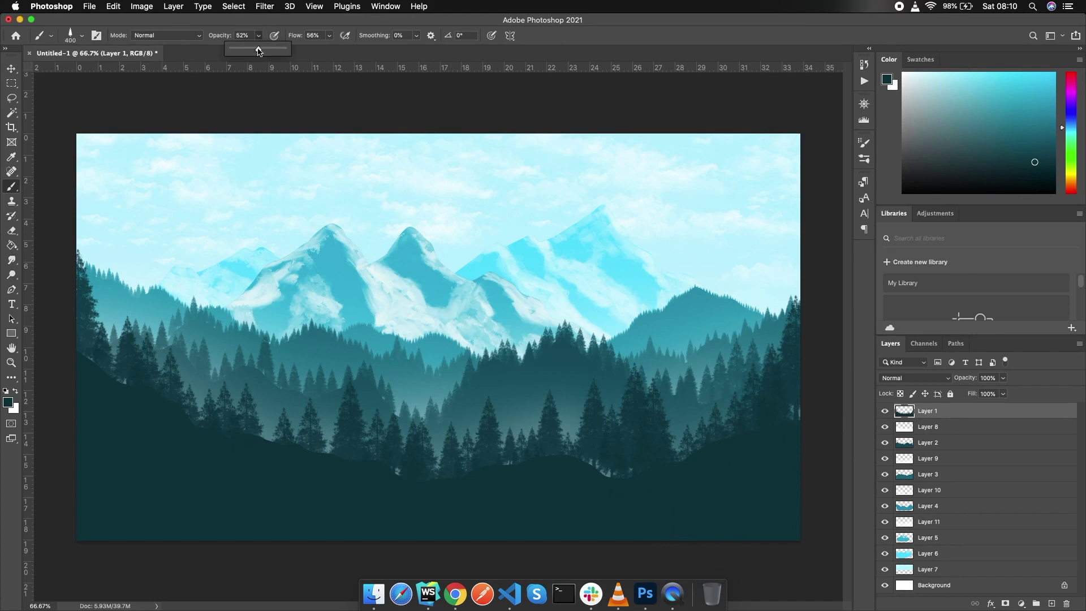
left_click_drag(907, 456, 809, 442)
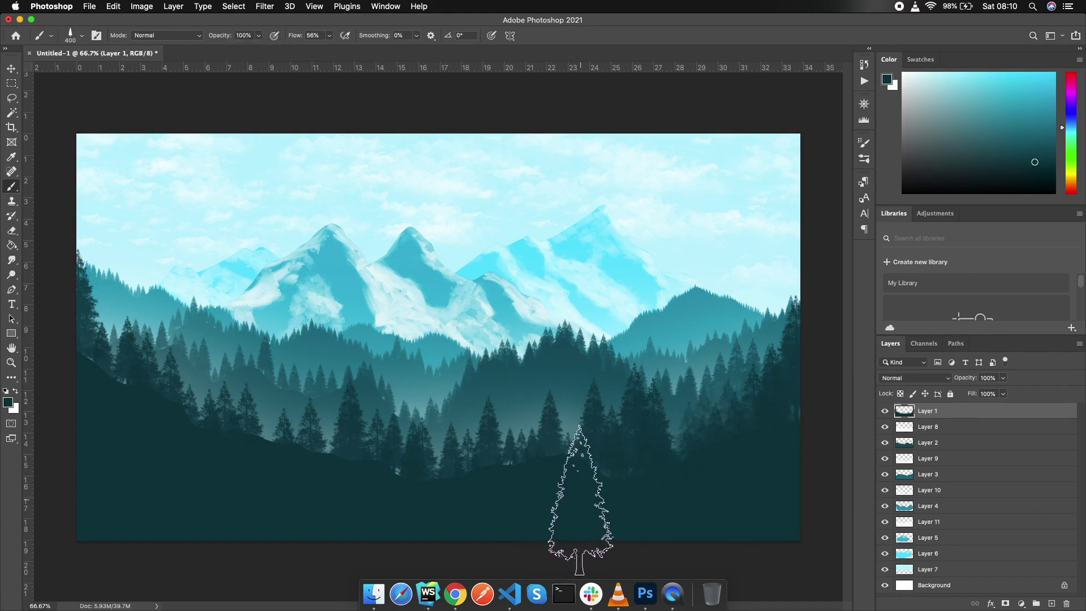
key("bracketleft")
key("bracketleft")
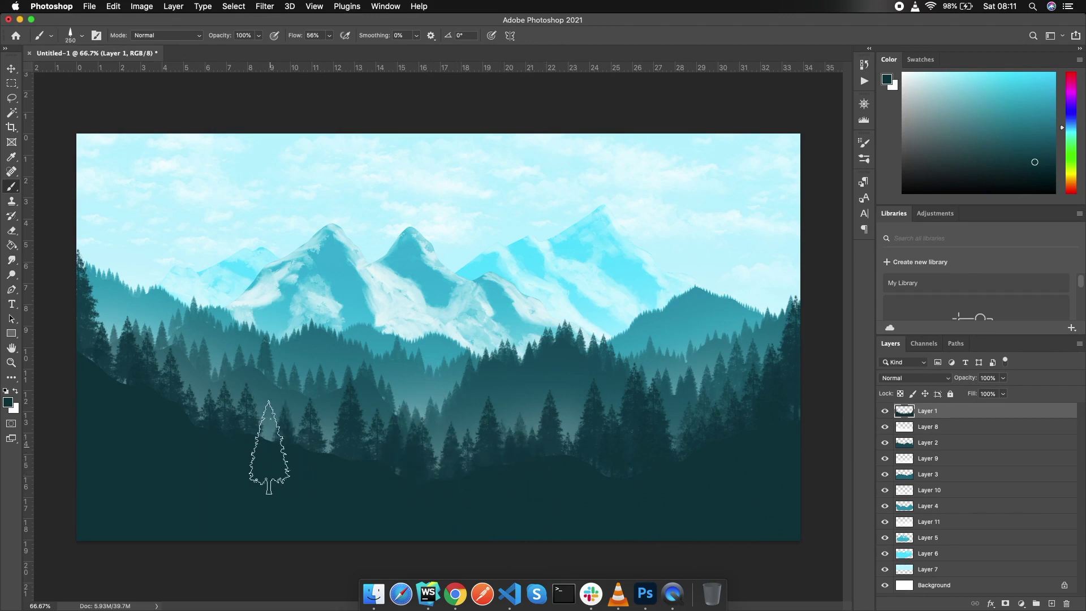
key("bracketleft")
key("bracketleft")
key("bracketleft")
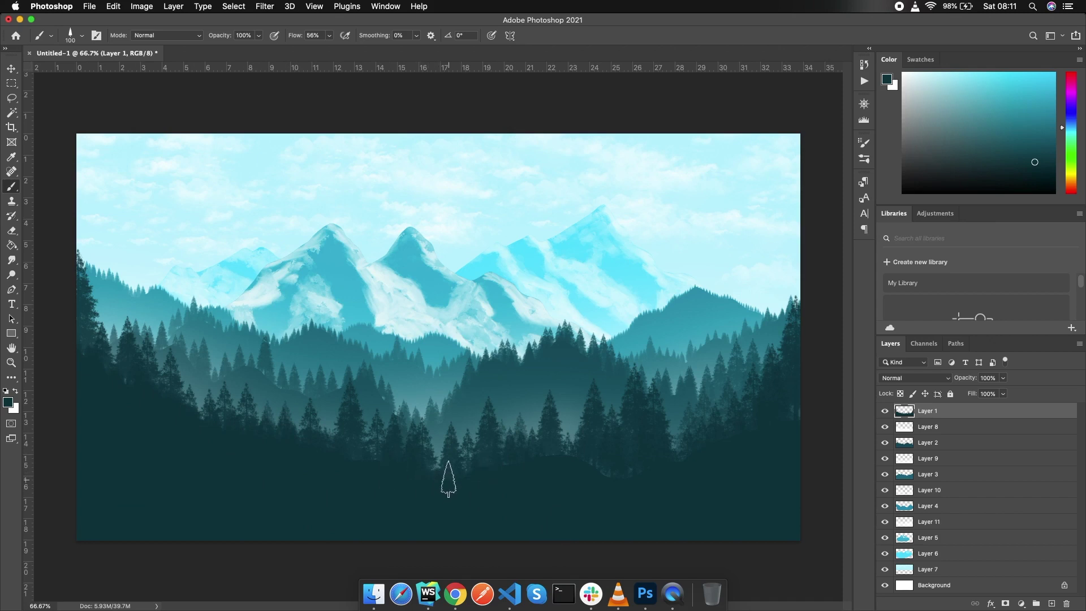
key("bracketright")
key("bracketright")
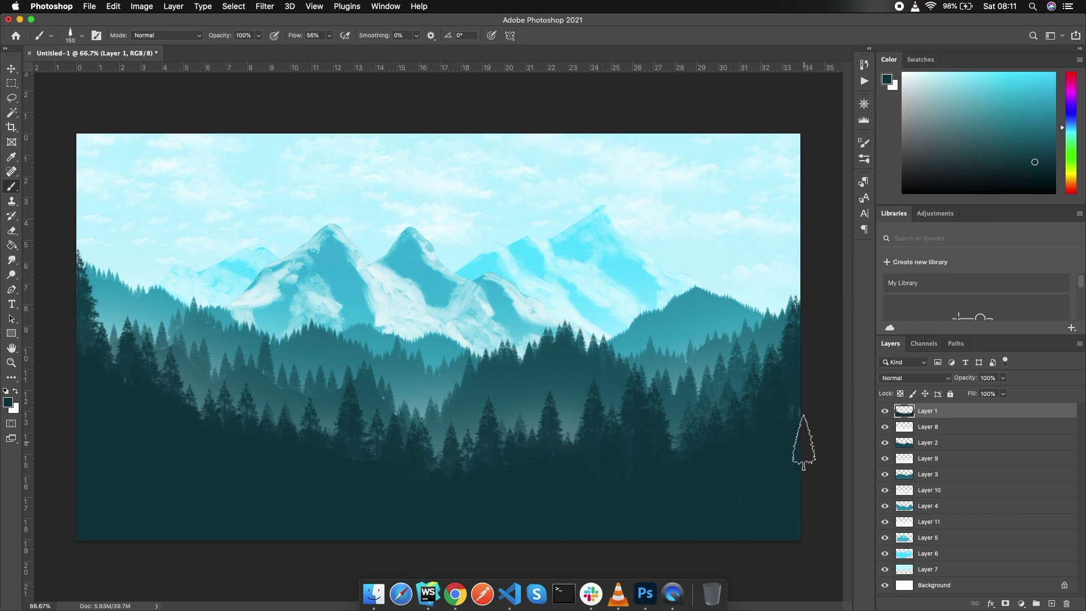
left_click(13, 70)
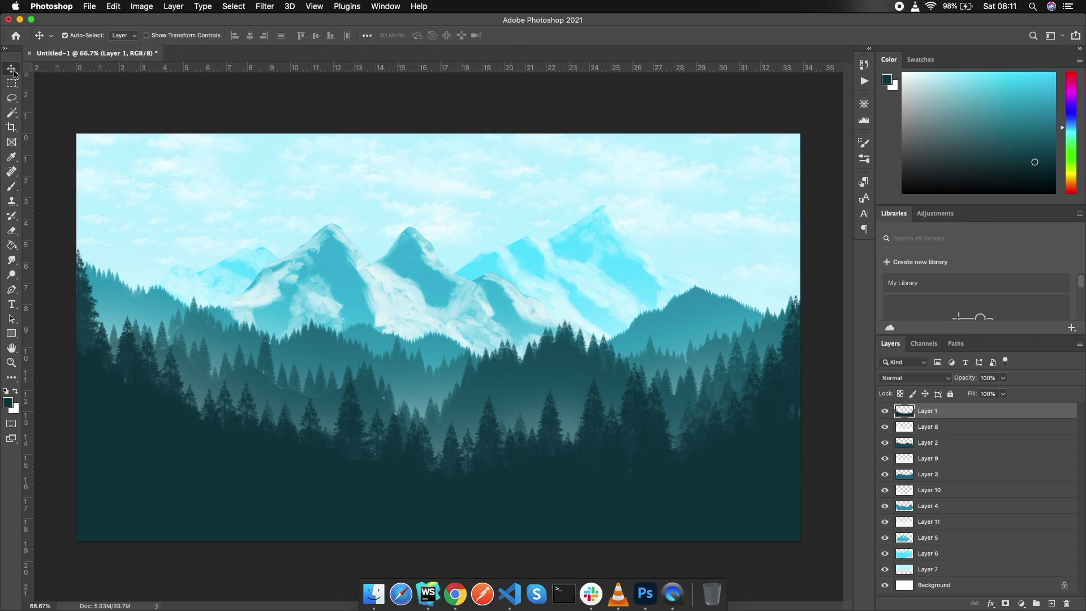
Identify Layer 4 by toggling its visibility and add a new layer above it.
left_click(205, 87)
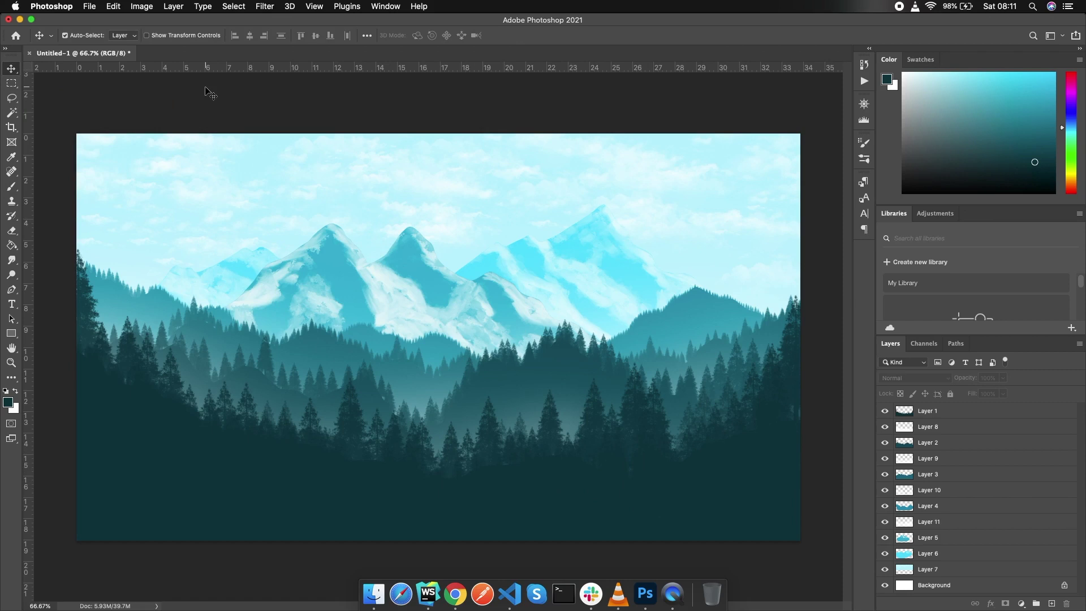
left_click(885, 506)
left_click(886, 506)
left_click(942, 506)
left_click(1051, 604)
Set up a large Soft Round brush, discarding a dark test dab.
left_click(12, 188)
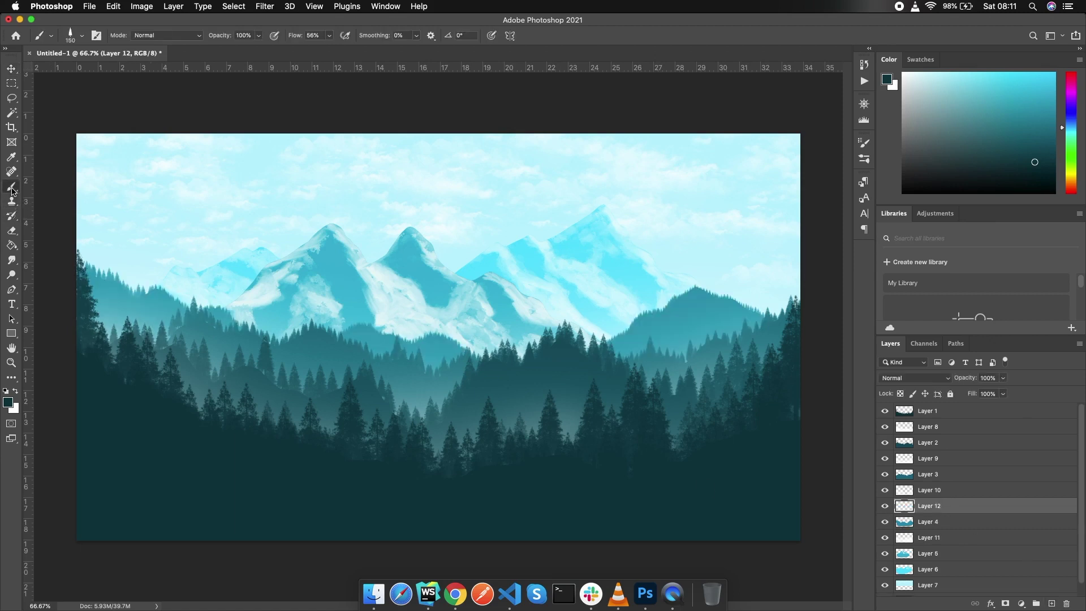
left_click(42, 37)
left_click(82, 36)
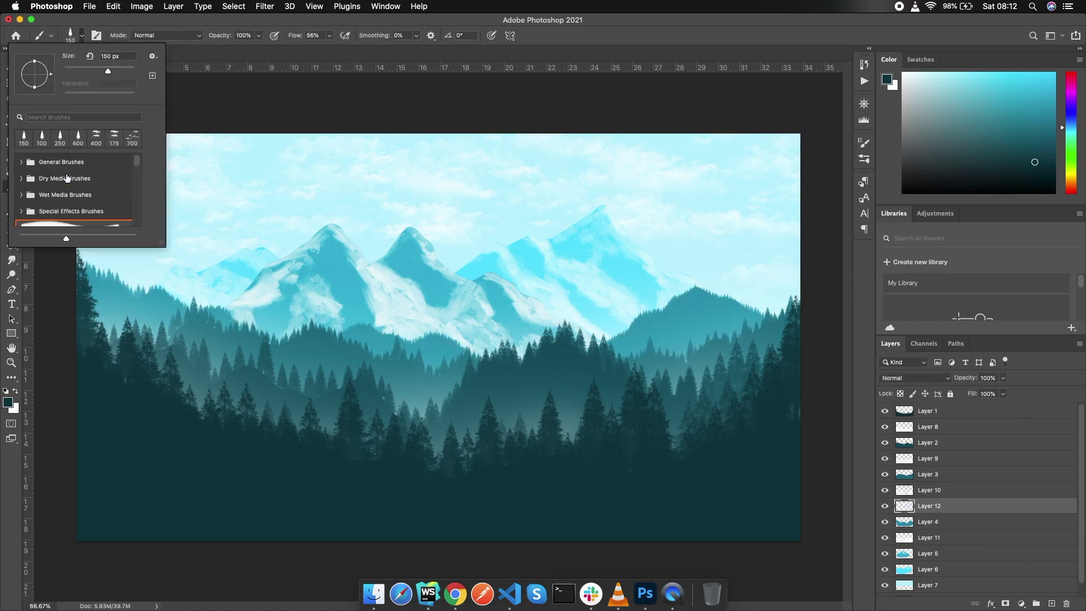
left_click(55, 166)
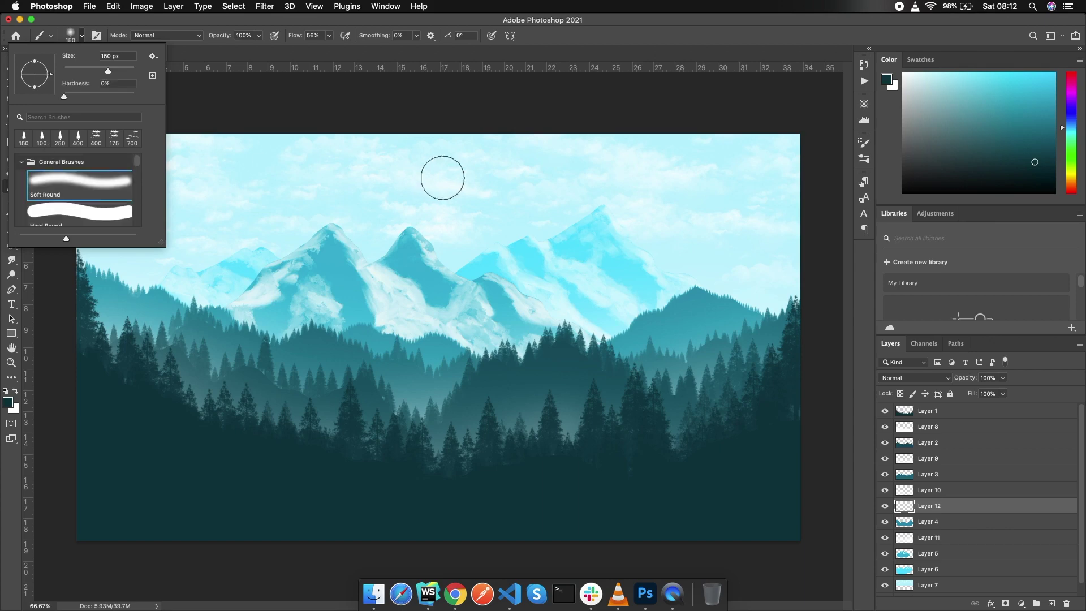
mouse_move(116, 72)
left_mouse_down()
mouse_move(958, 480)
mouse_move(932, 525)
left_mouse_up()
left_click(932, 511)
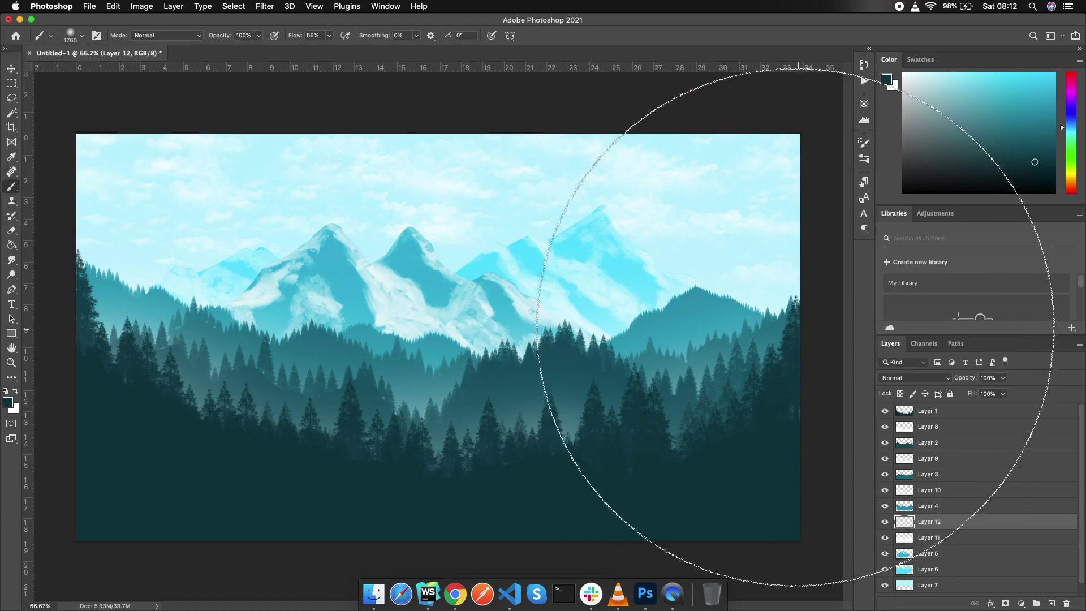
key("bracketleft")
key("bracketleft")
key("bracketleft")
key("bracketleft")
key("bracketleft")
key("bracketleft")
key("bracketleft")
key("bracketleft")
key("bracketleft")
left_click(715, 266)
key("bracketleft")
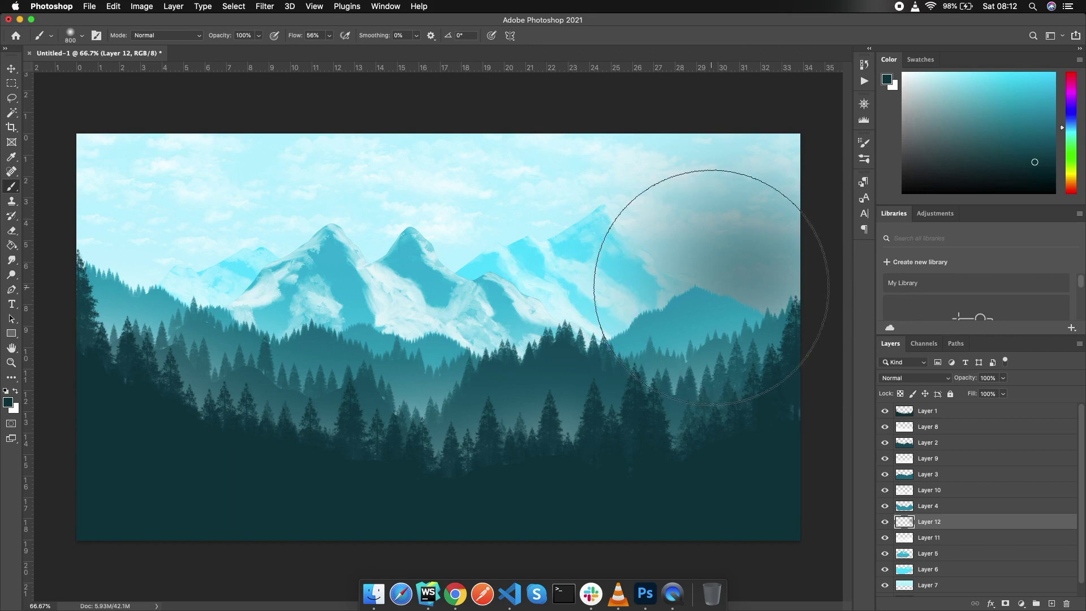
key("ctrl+z")
Pick pale yellow and paint a glow across the right and middle mountains.
left_click(8, 402)
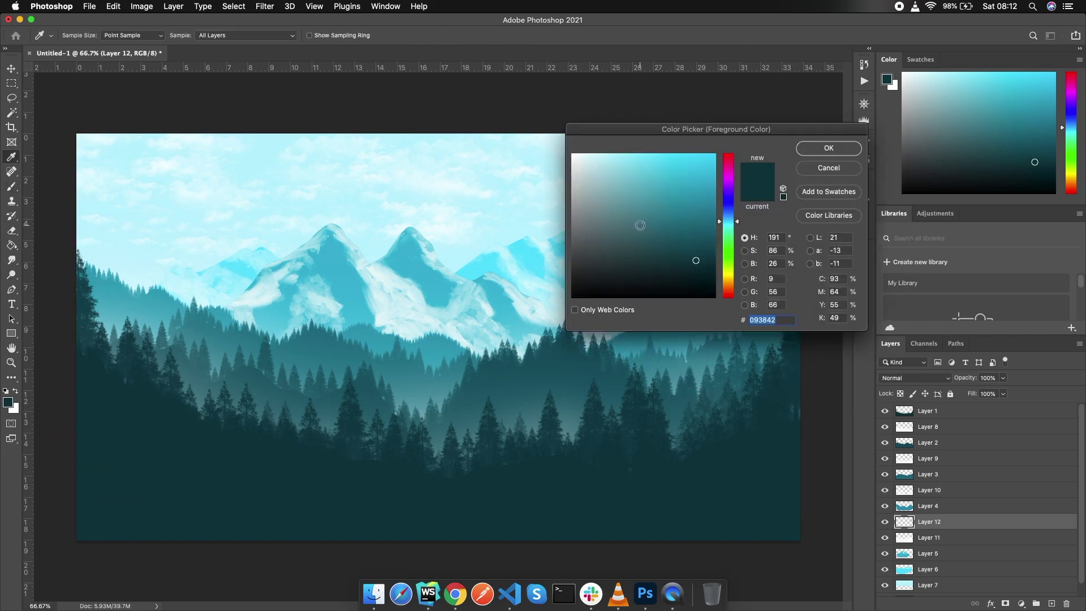
left_click_drag(726, 221, 730, 276)
left_click_drag(614, 165, 616, 156)
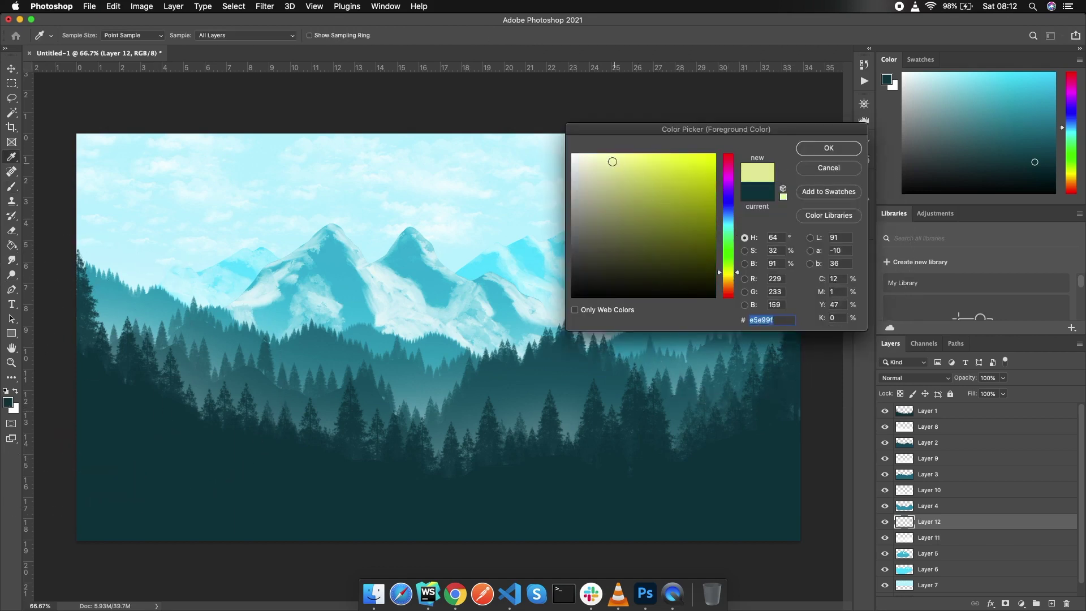
left_click(818, 150)
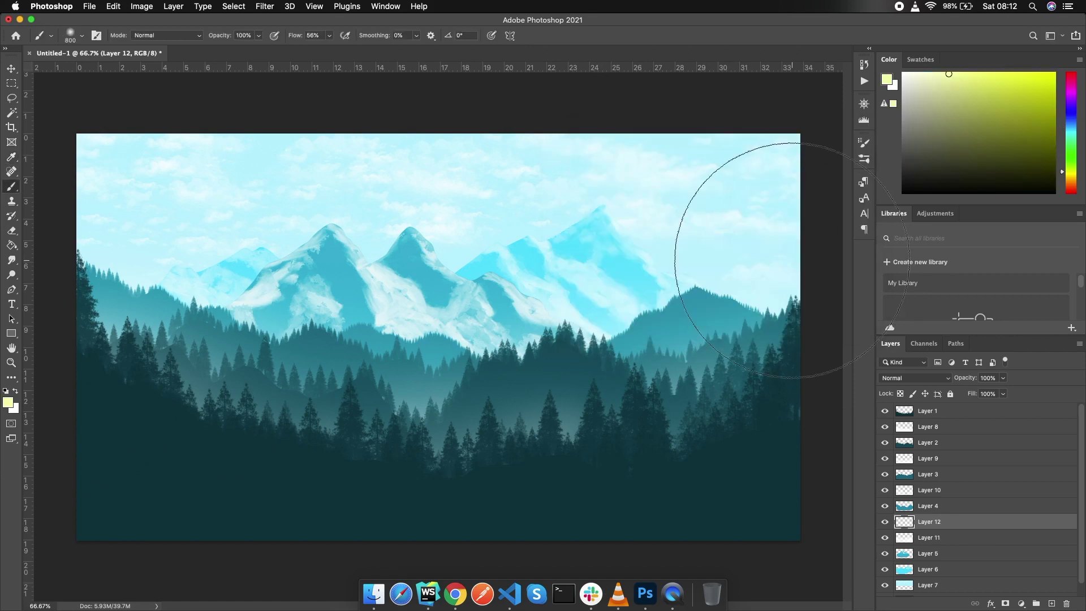
left_click_drag(792, 260, 395, 326)
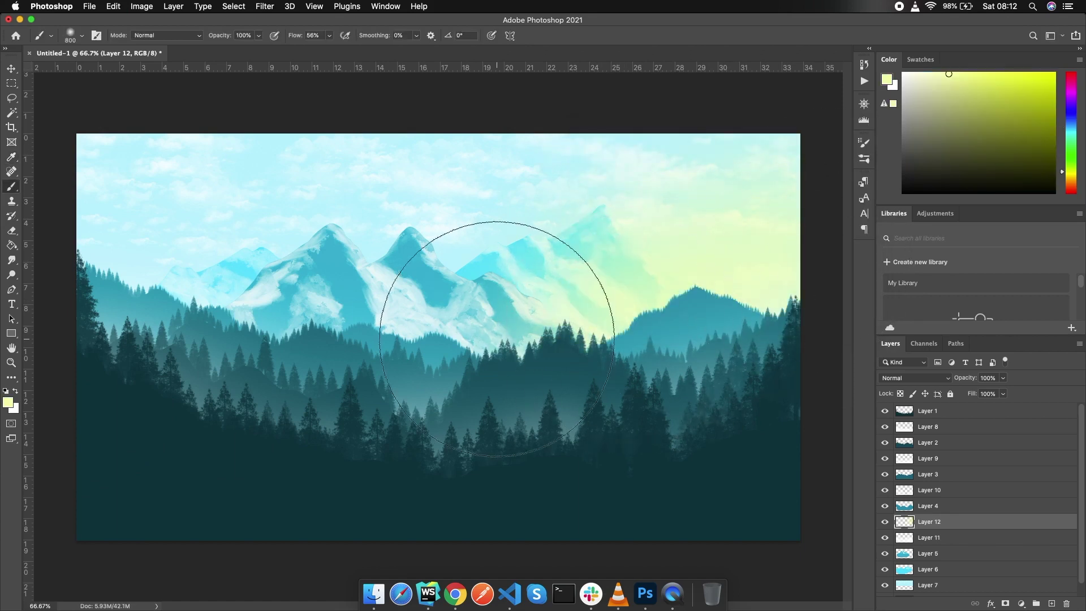
mouse_move(461, 303)
left_mouse_down()
mouse_move(412, 304)
mouse_move(374, 341)
left_mouse_up()
Fade the yellow glow layer to about 22% opacity and select Layer 10.
left_click(1004, 378)
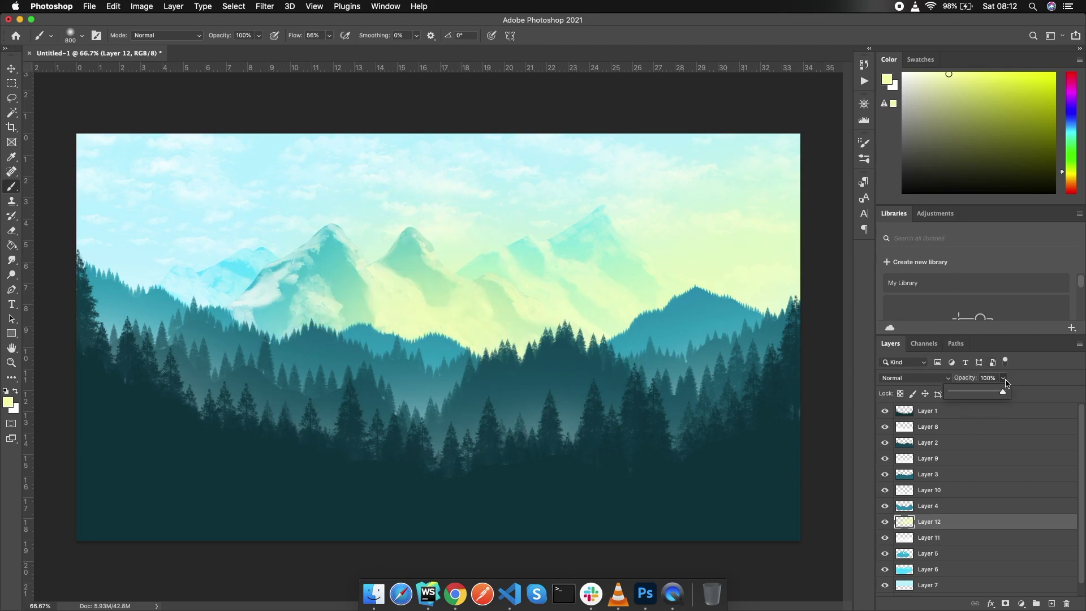
left_click_drag(981, 394, 967, 396)
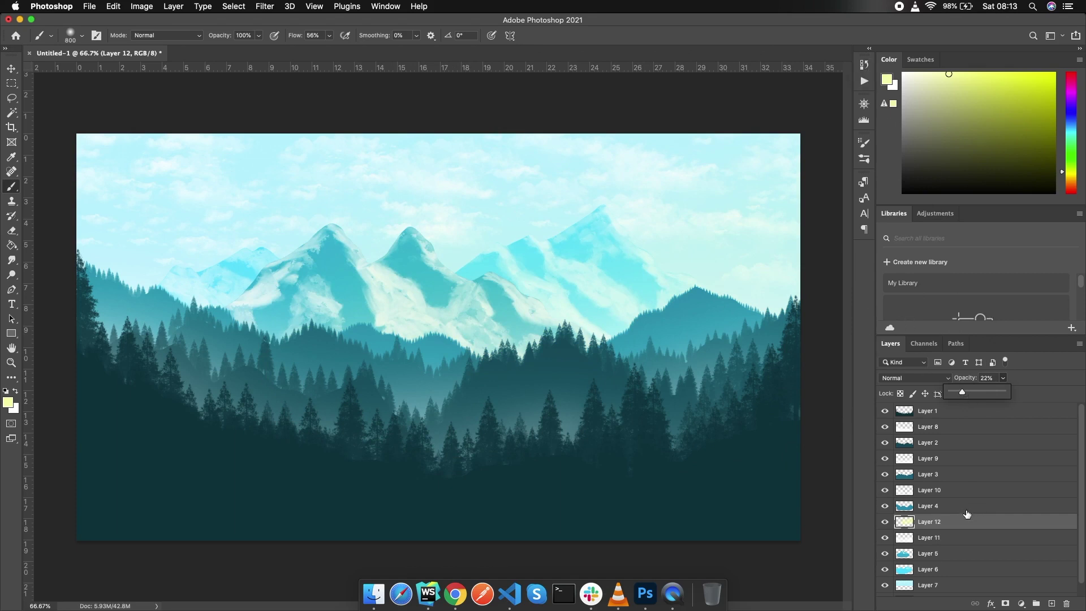
left_click(950, 491)
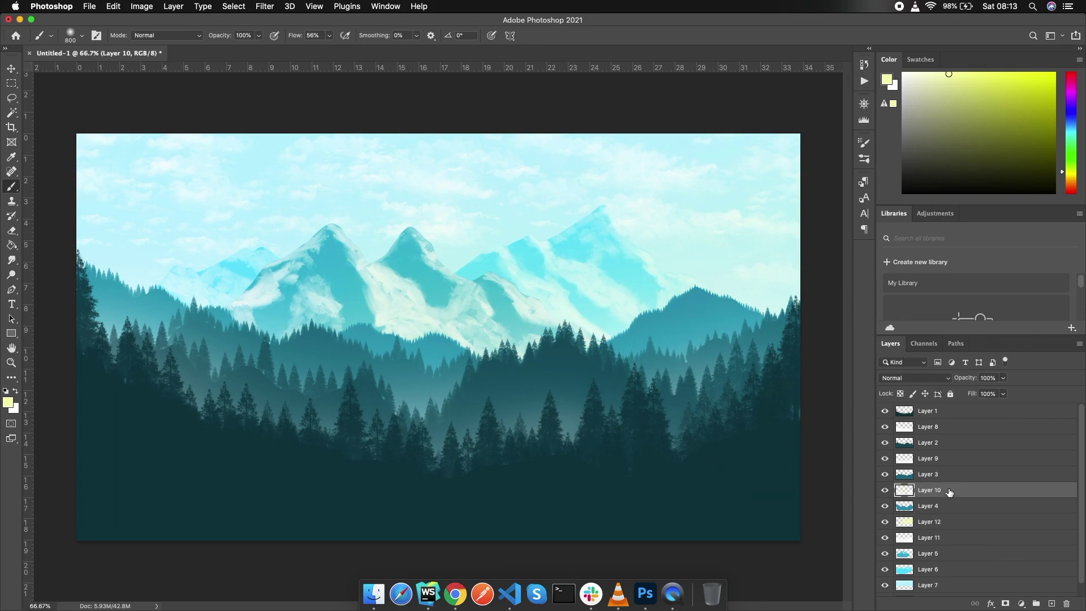
Paint a soft yellow glow over the right-hand hills on new Layer 13, faded to 34% opacity.
left_click(1052, 605)
left_click_drag(776, 363, 715, 388)
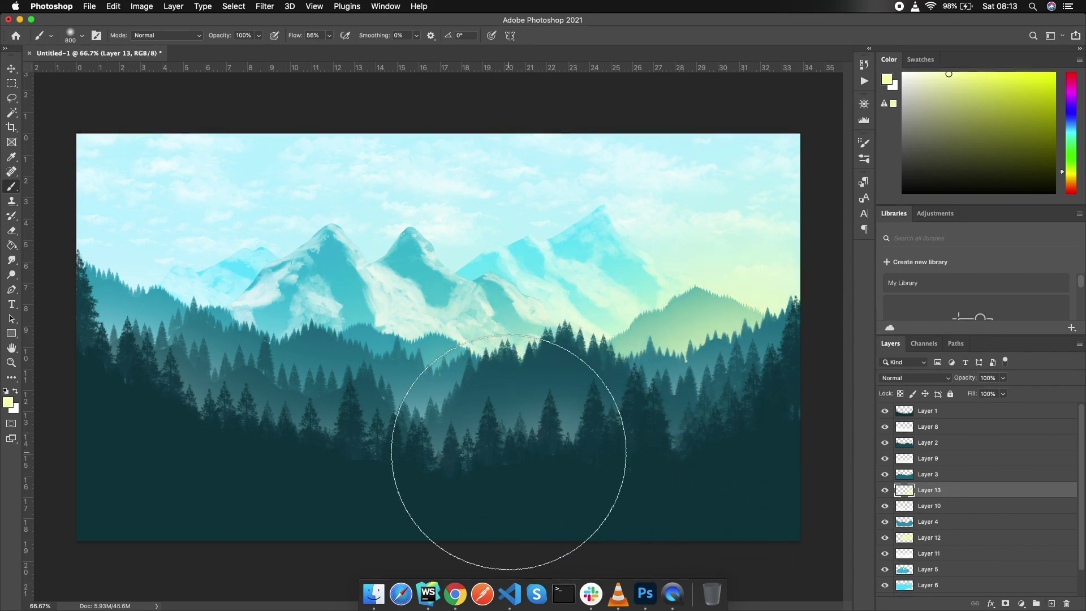
left_click(1004, 378)
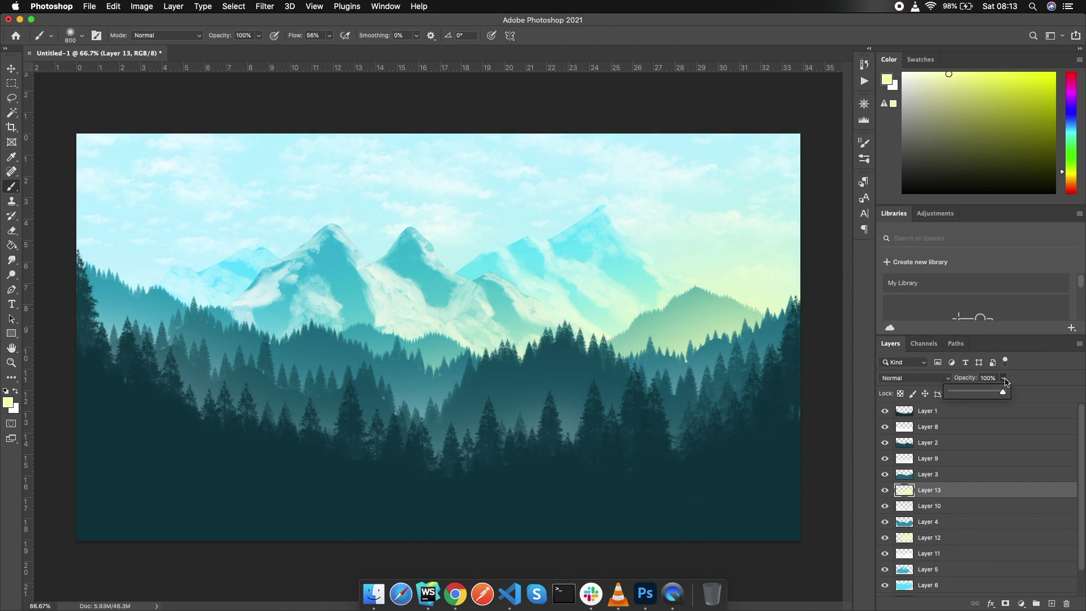
left_click_drag(995, 396, 978, 397)
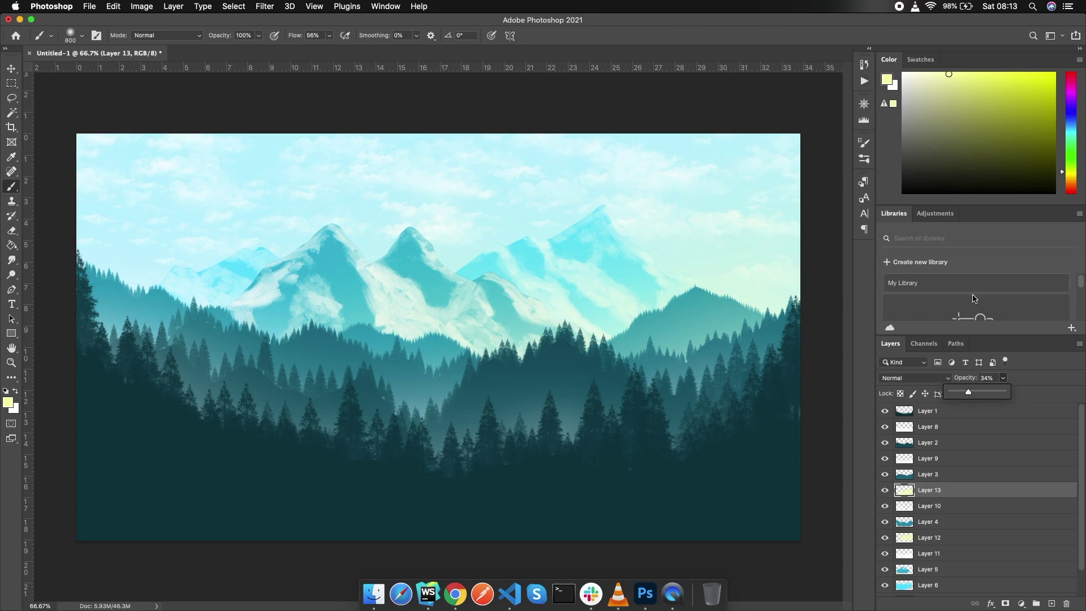
left_click(13, 71)
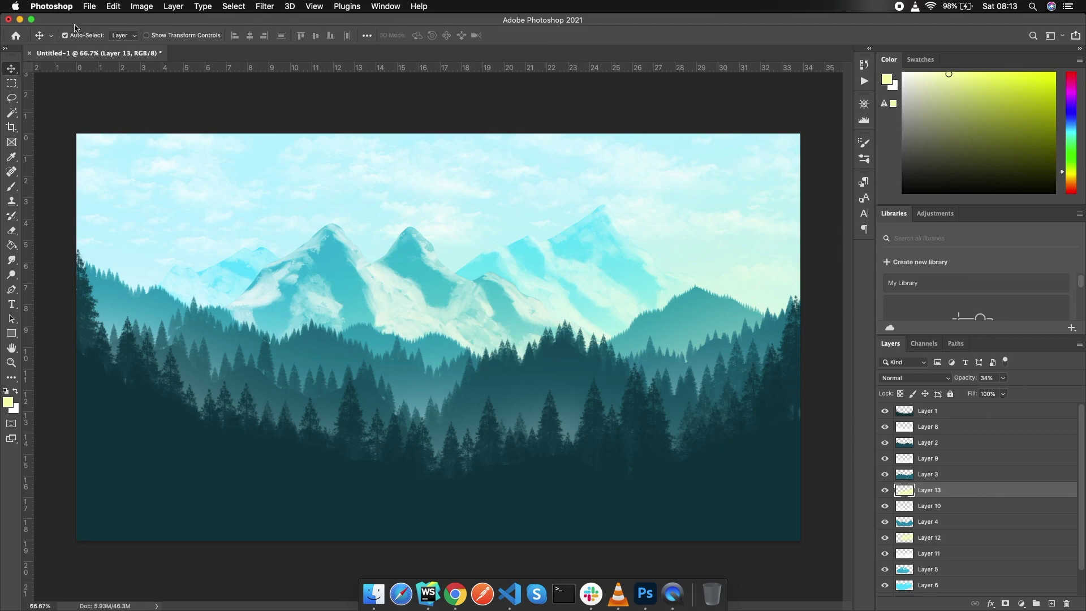
left_click(52, 9)
mouse_move(102, 162)
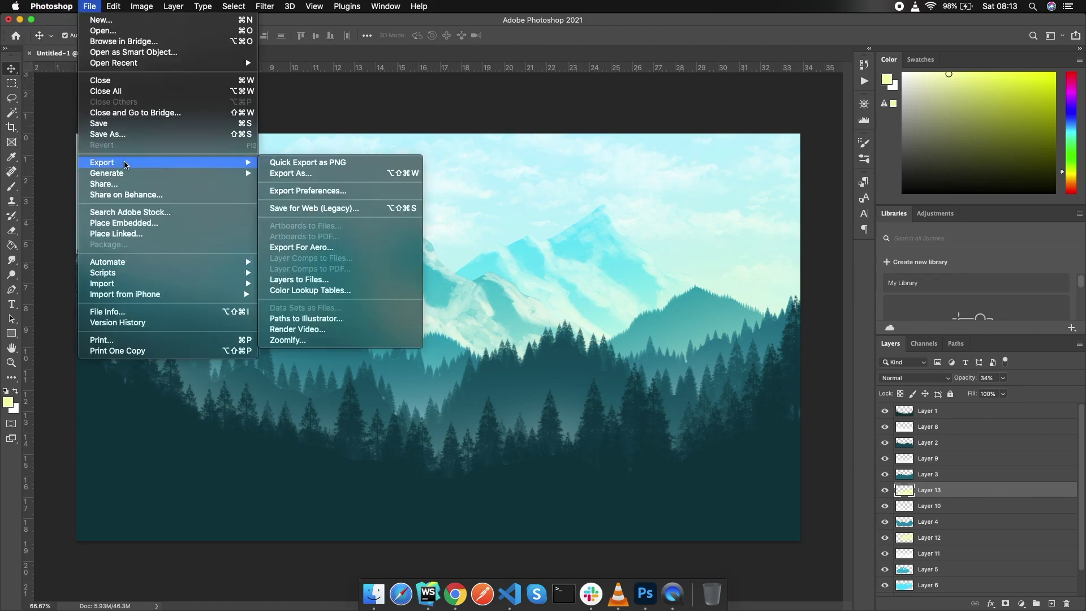
Export the 1920×1080 scene at 100% JPG quality as 'Flat landscape.jpg' on the Desktop.
left_click(337, 179)
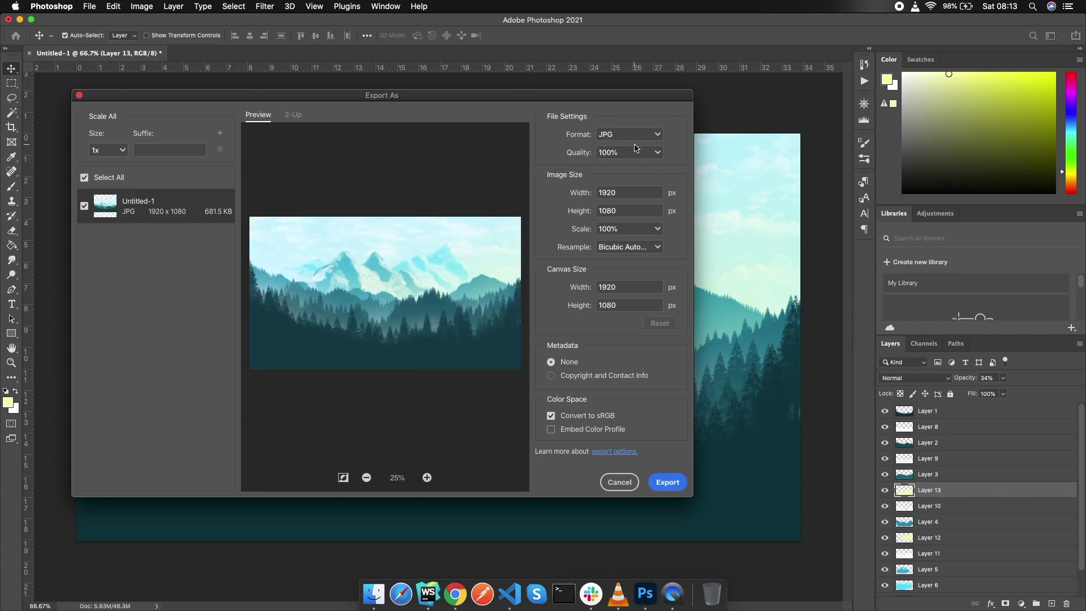
left_click(661, 486)
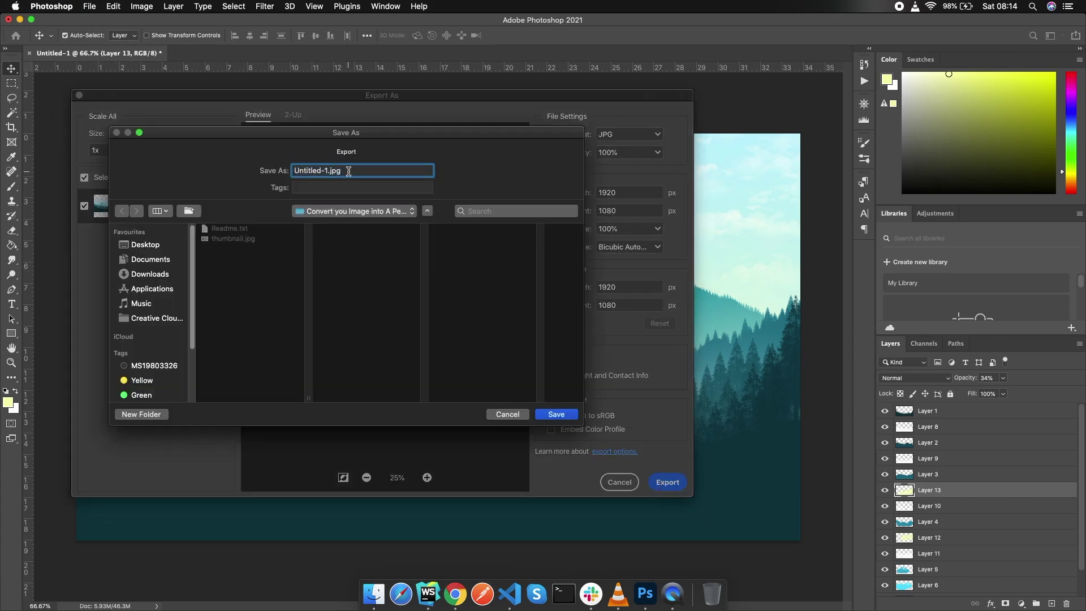
left_click(349, 172)
left_click(157, 249)
left_click(558, 416)
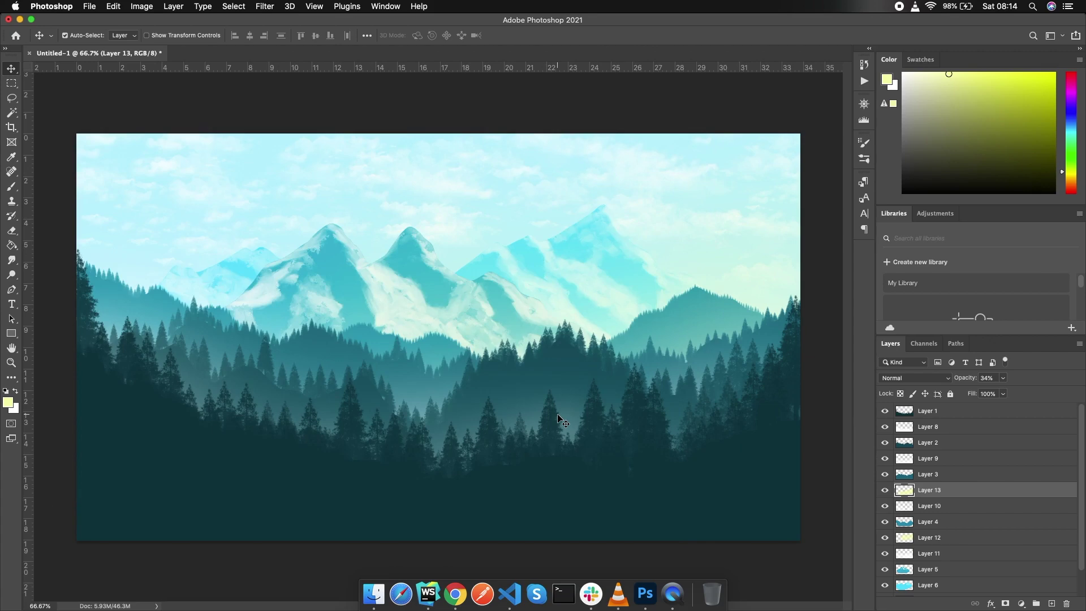